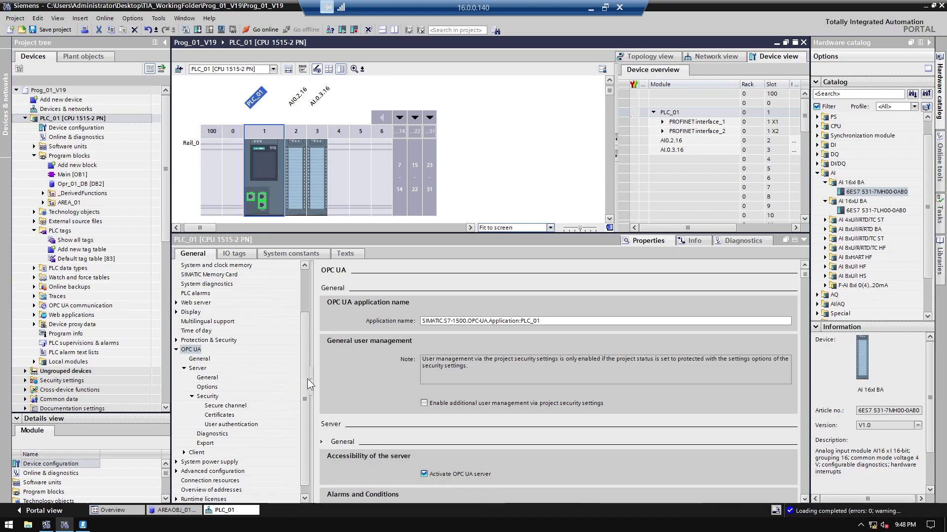
Show PLC_01's OPC UA general and server settings: server active on opc.tcp://16.0.0.142:4840 and 192.168.1.1:4840.
{"action": "scroll", "coordinate": [303, 380], "scroll_direction": "down", "scroll_amount": 1}
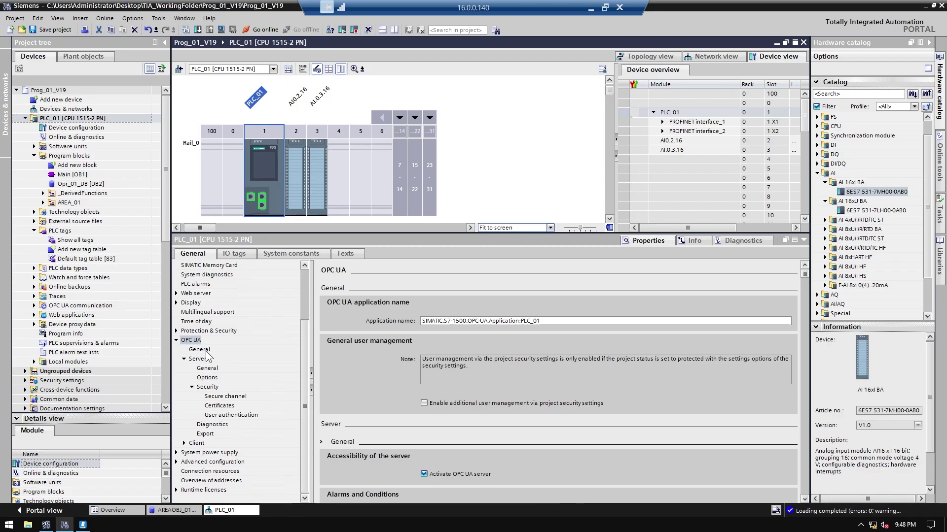
{"action": "left_click", "coordinate": [207, 353]}
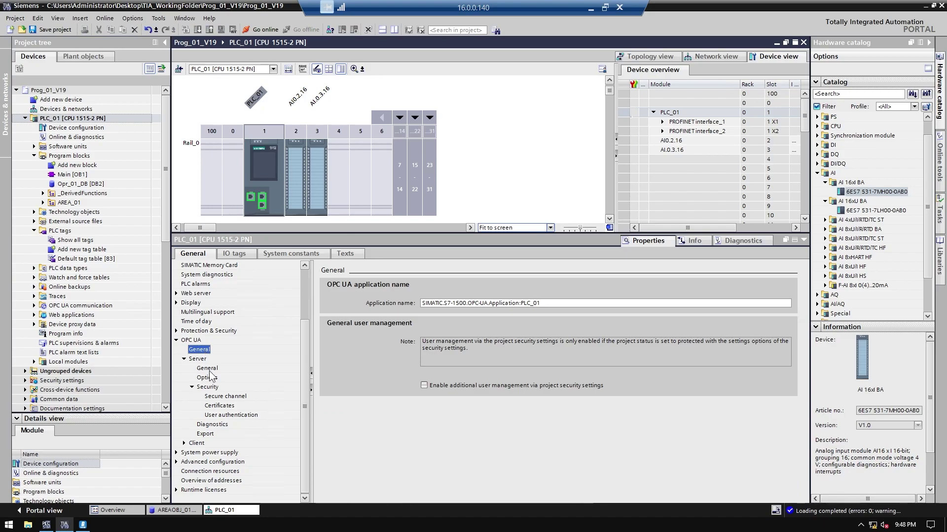
{"action": "left_click", "coordinate": [208, 369]}
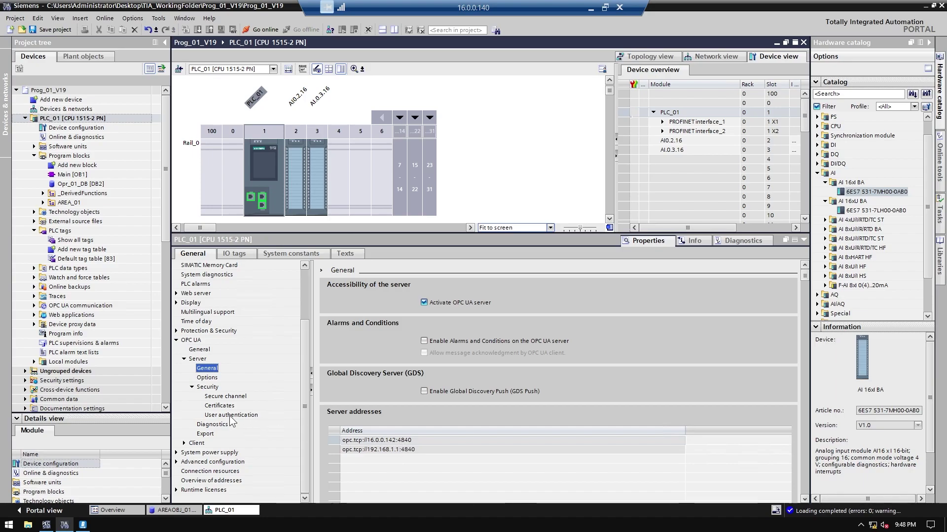
Review the OPC UA server options and its Basic256Sha256 Sign and Sign & Encrypt secure channel policies.
{"action": "left_click", "coordinate": [209, 378]}
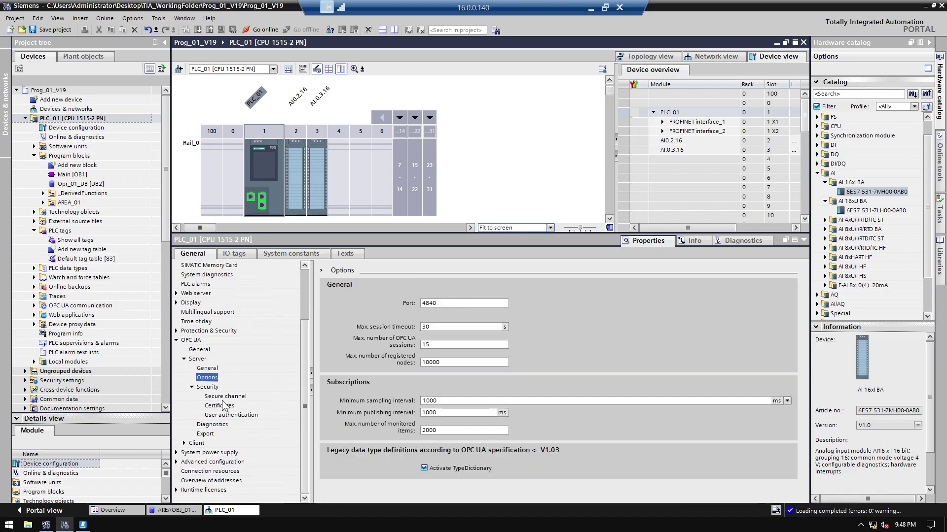
{"action": "left_click", "coordinate": [225, 397]}
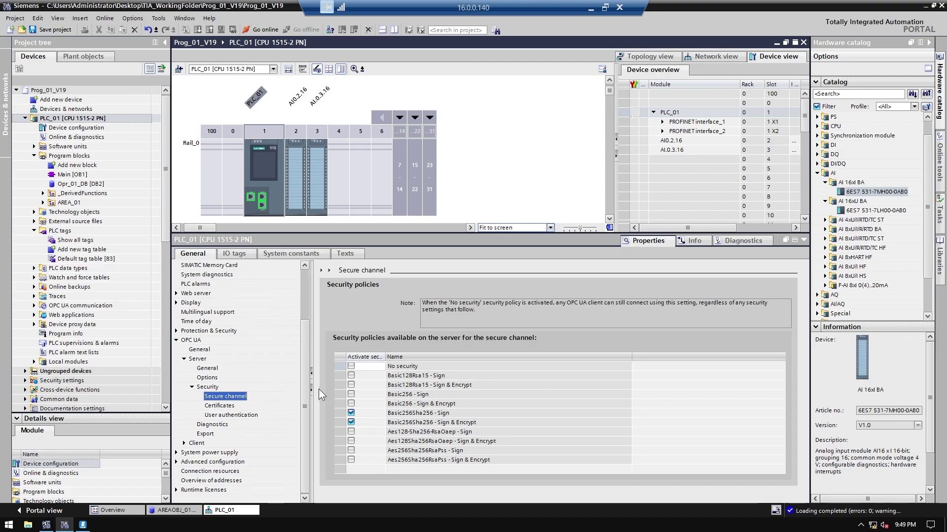
{"action": "key", "text": "Tab"}
Check OPC UA user authentication (guest off, one username/password user), then bring up S7-PLCSIM Advanced.
{"action": "left_click", "coordinate": [230, 416]}
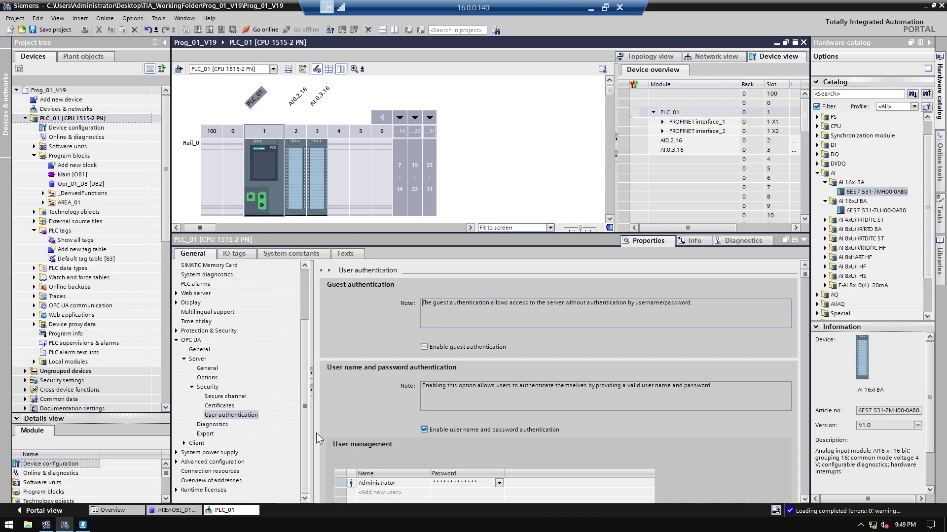
{"action": "scroll", "coordinate": [316, 434], "scroll_direction": "down", "scroll_amount": 2}
{"action": "scroll", "coordinate": [321, 434], "scroll_direction": "up", "scroll_amount": 2}
{"action": "scroll", "coordinate": [316, 432], "scroll_direction": "down", "scroll_amount": 3}
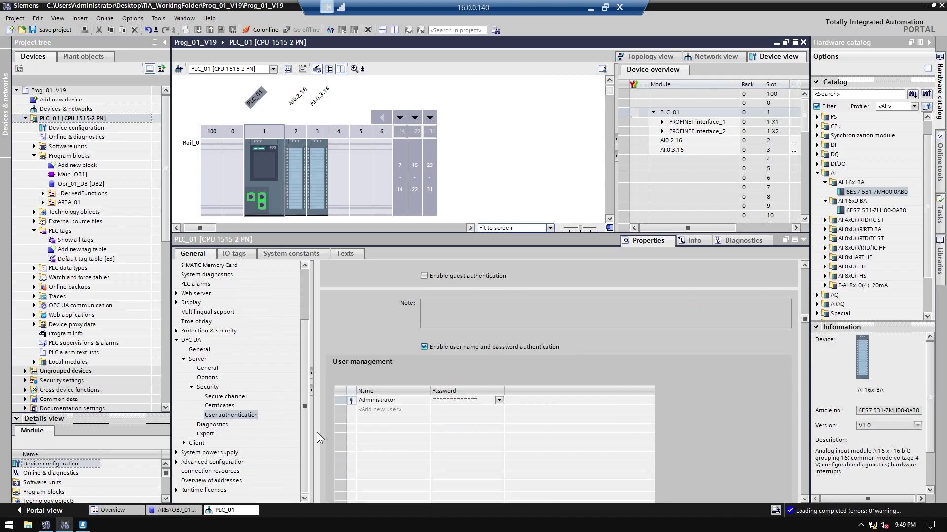
{"action": "scroll", "coordinate": [317, 433], "scroll_direction": "up", "scroll_amount": 3}
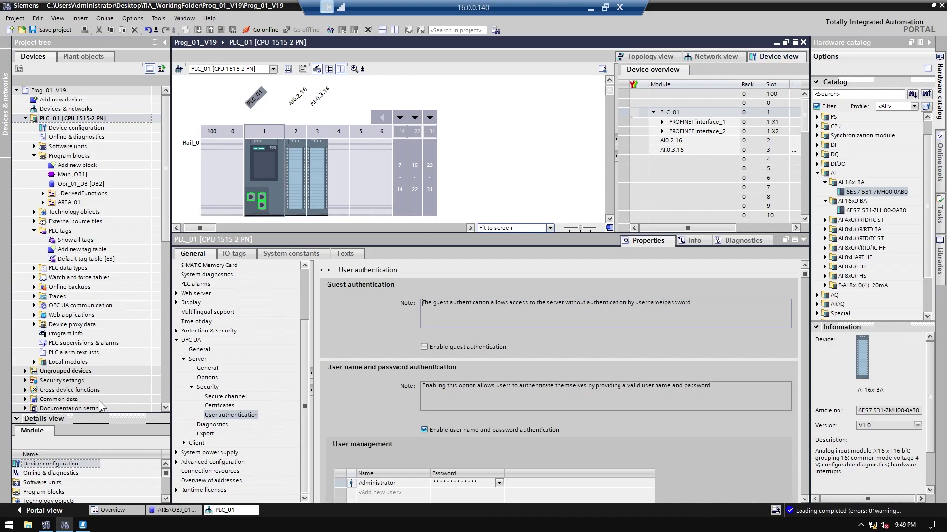
{"action": "left_click", "coordinate": [46, 525]}
Minimize TIA Portal and place Prosys OPC UA Browser beside the PLCSIM panel showing CPU_01.
{"action": "left_click_drag", "start_coordinate": [141, 29], "coordinate": [243, 46]}
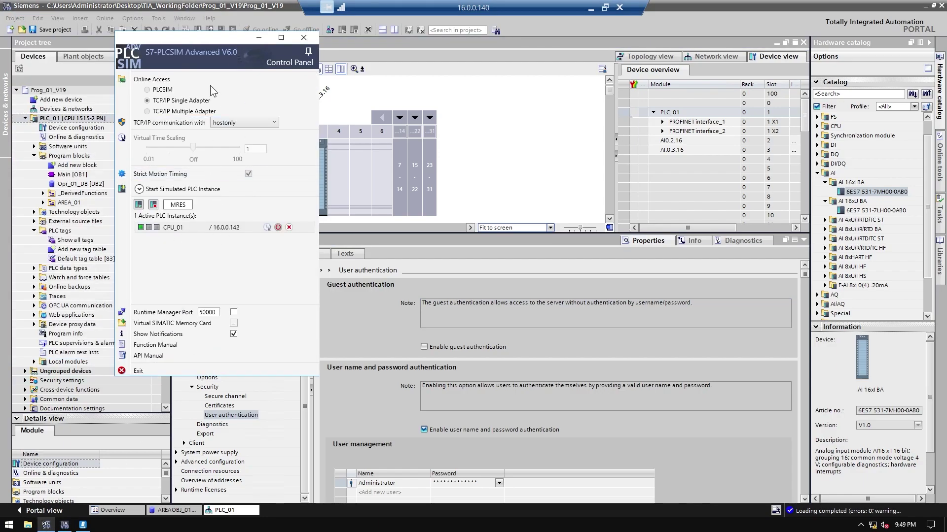
{"action": "left_click", "coordinate": [925, 6]}
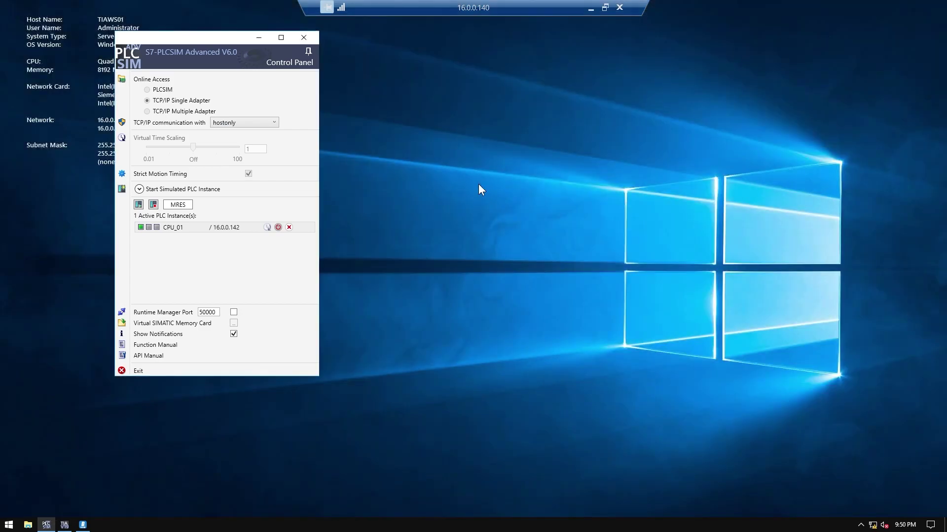
{"action": "left_click", "coordinate": [88, 527]}
{"action": "left_click_drag", "start_coordinate": [499, 74], "coordinate": [612, 126]}
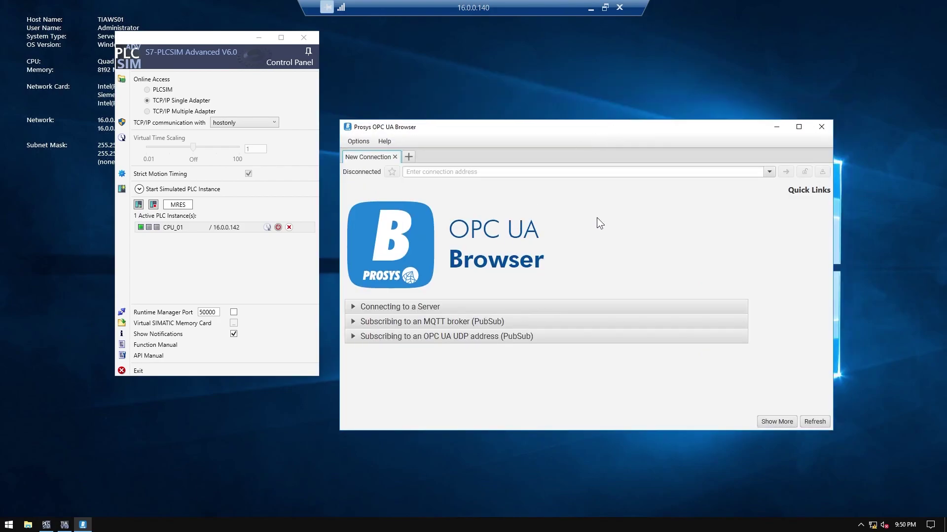
{"action": "left_click", "coordinate": [510, 171]}
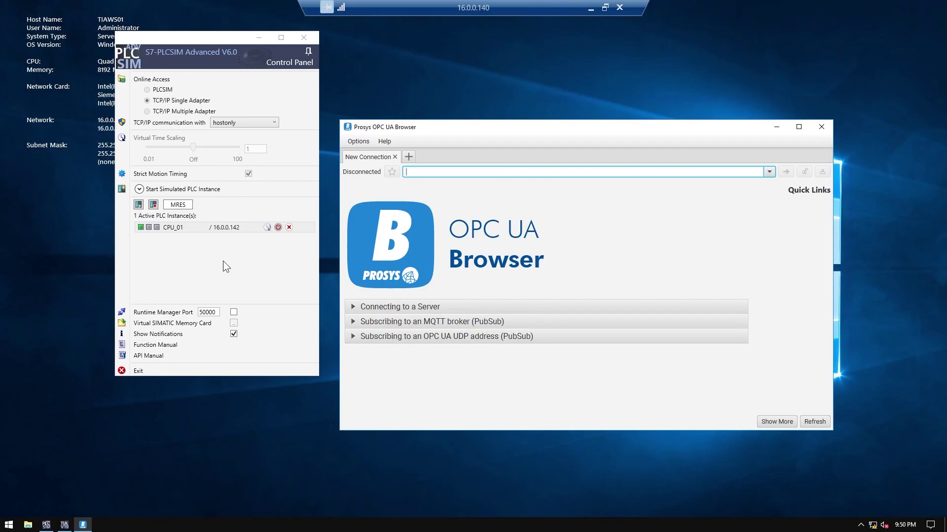
{"action": "left_click_drag", "start_coordinate": [221, 44], "coordinate": [172, 53]}
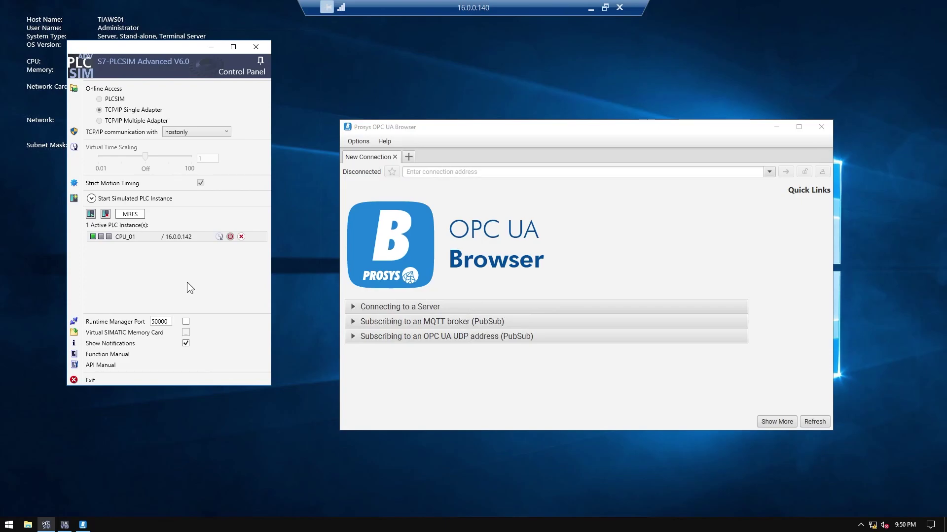
Connect to opc.tcp://16.0.0.142:4840 using Sign, Basic256Sha256 security.
{"action": "left_click", "coordinate": [439, 171]}
{"action": "type", "text": "16"}
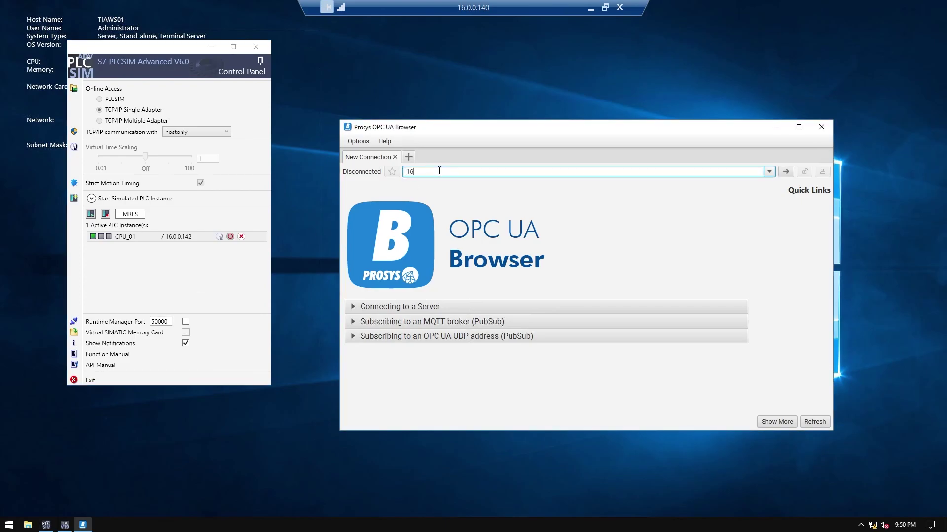
{"action": "type", "text": ".0.0.142:4840"}
{"action": "key", "text": "Return"}
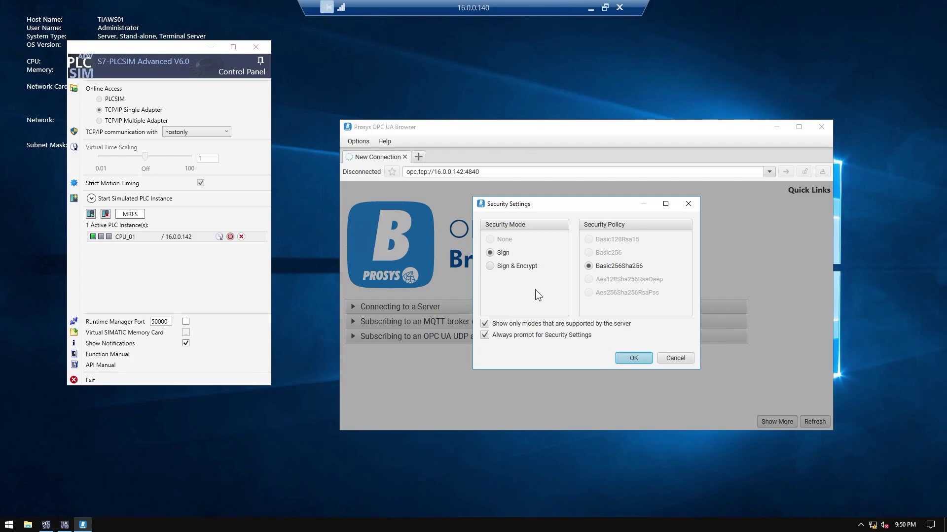
{"action": "left_click", "coordinate": [625, 359]}
Log in with the Administrator user name and the account password.
{"action": "left_click", "coordinate": [547, 255]}
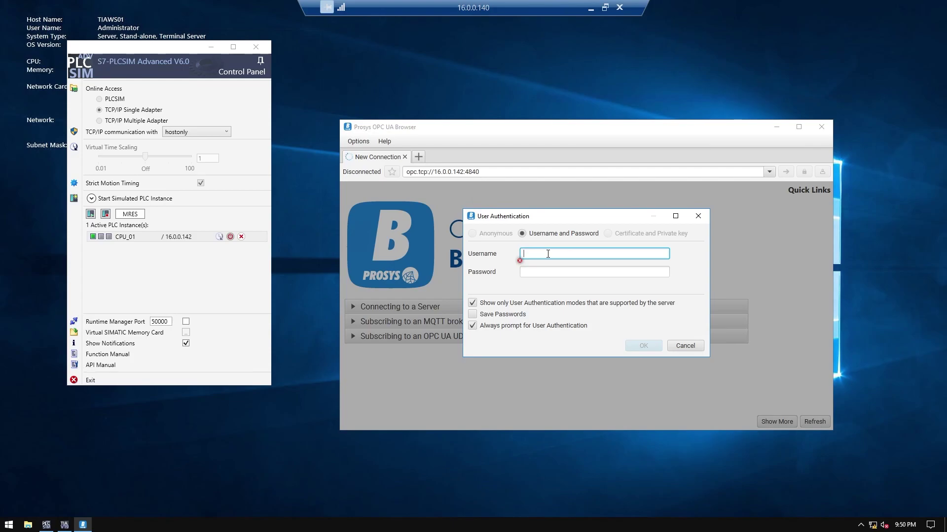
{"action": "type", "text": "Admin"}
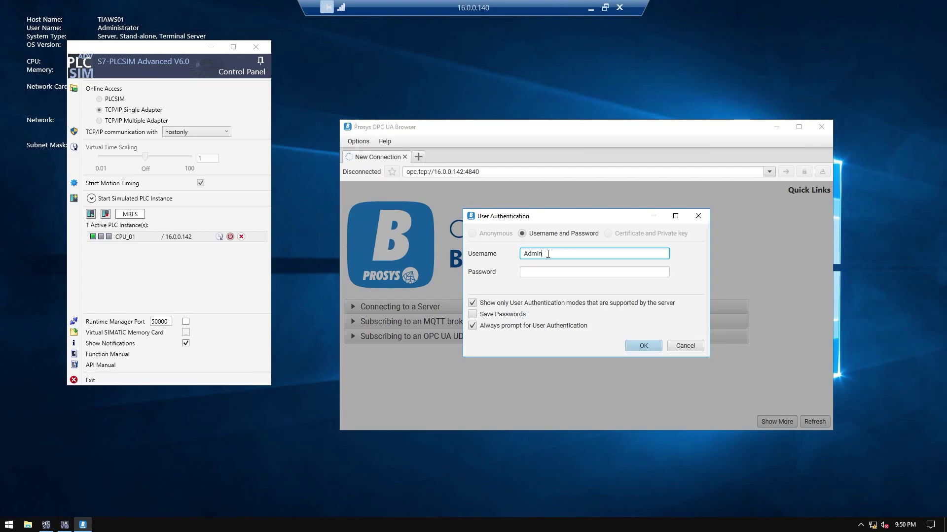
{"action": "type", "text": "istrator"}
{"action": "key", "text": "Tab"}
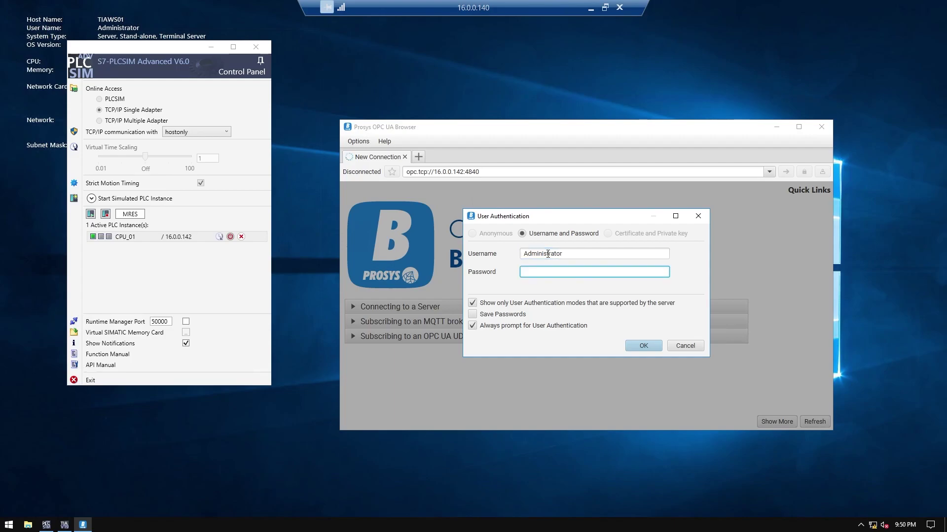
{"action": "type", "text": "••••••••"}
{"action": "left_click", "coordinate": [634, 345]}
Permanently trust the server certificate and expand Objects > PLC_01 to DataBlocksGlobal.
{"action": "left_click", "coordinate": [524, 354]}
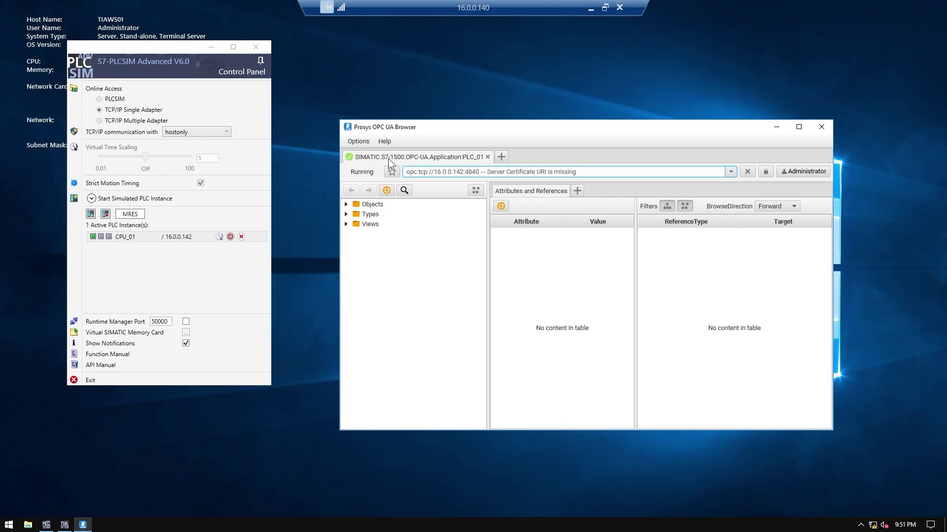
{"action": "left_click", "coordinate": [346, 214]}
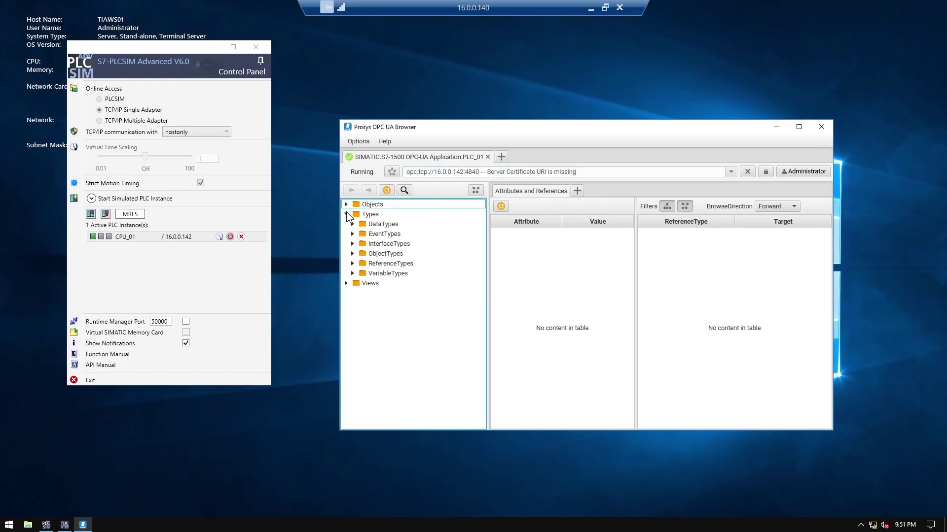
{"action": "left_click", "coordinate": [346, 214]}
{"action": "left_click", "coordinate": [346, 204]}
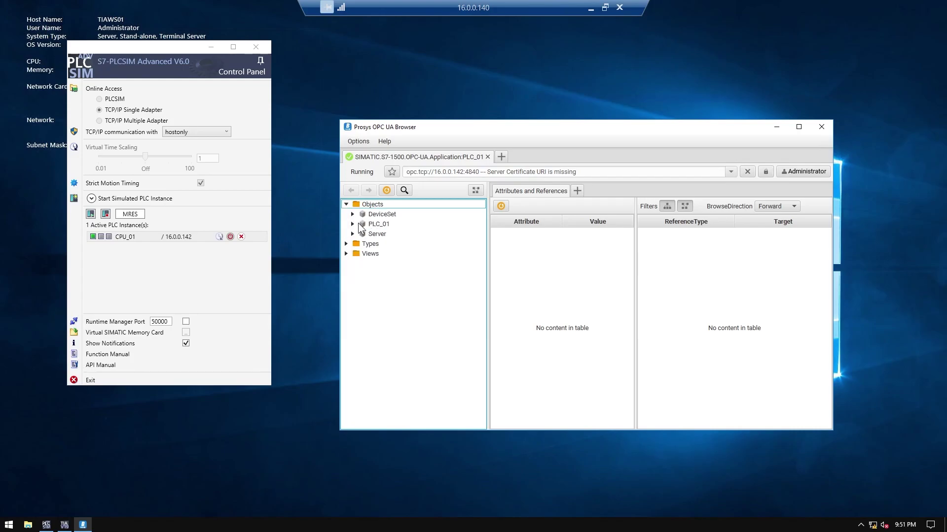
{"action": "left_click", "coordinate": [353, 228]}
{"action": "left_click", "coordinate": [352, 225]}
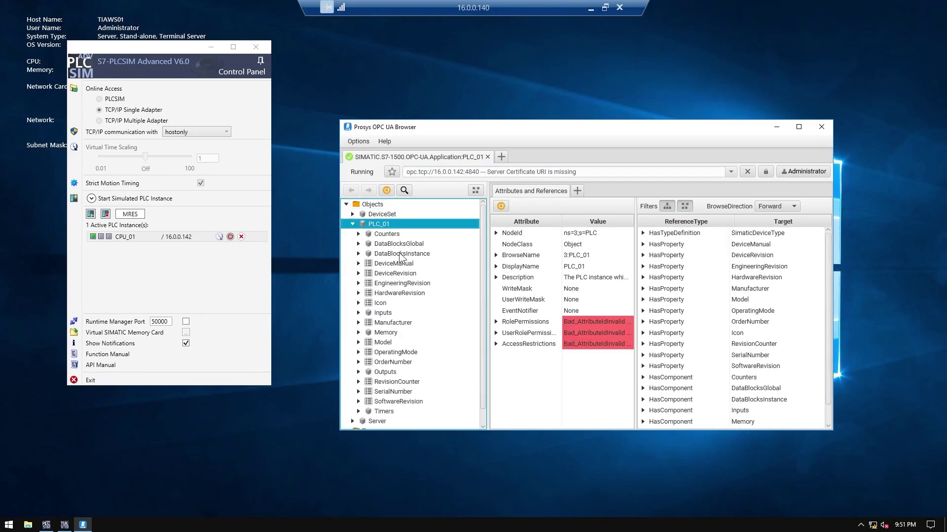
{"action": "left_click", "coordinate": [373, 244]}
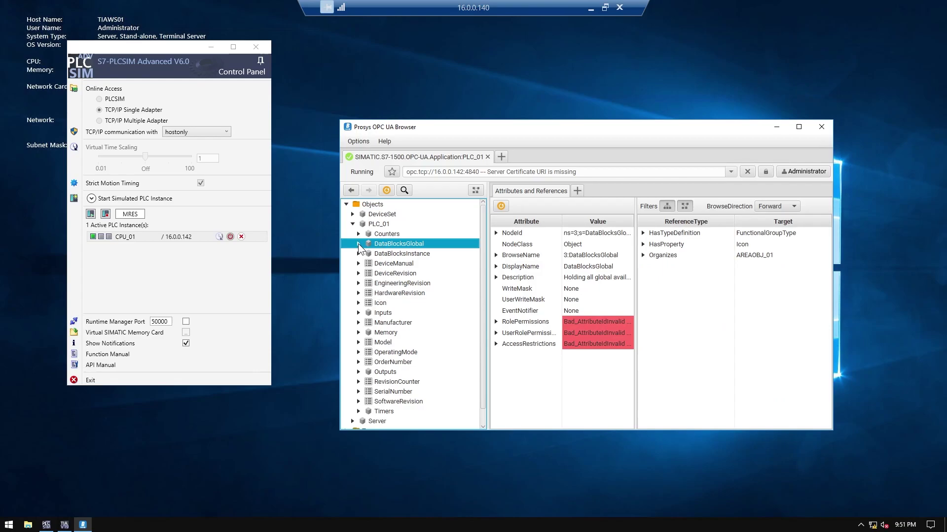
Expand AREAOBJ_01 > 101-PT-0001, widen the panes, and view bypass_val's Float value 10.0.
{"action": "left_click", "coordinate": [358, 244]}
{"action": "left_click", "coordinate": [364, 255]}
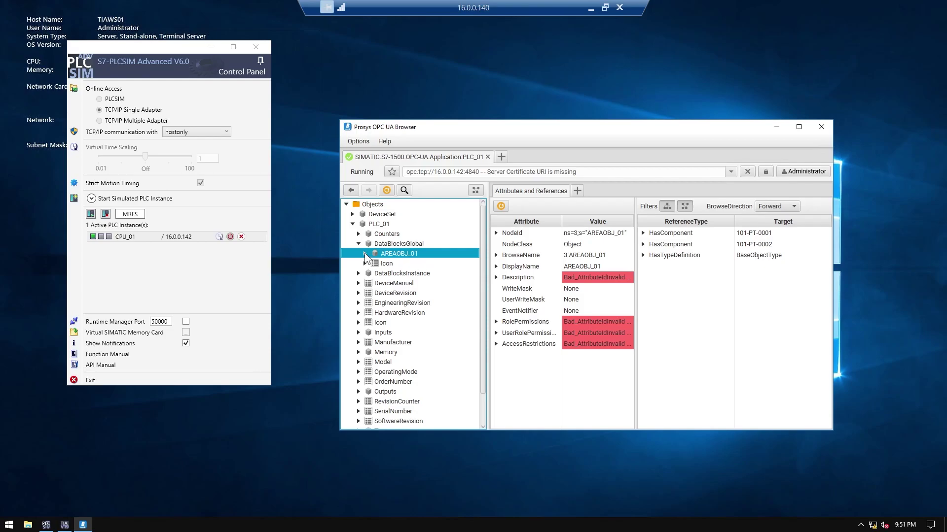
{"action": "left_click", "coordinate": [365, 254]}
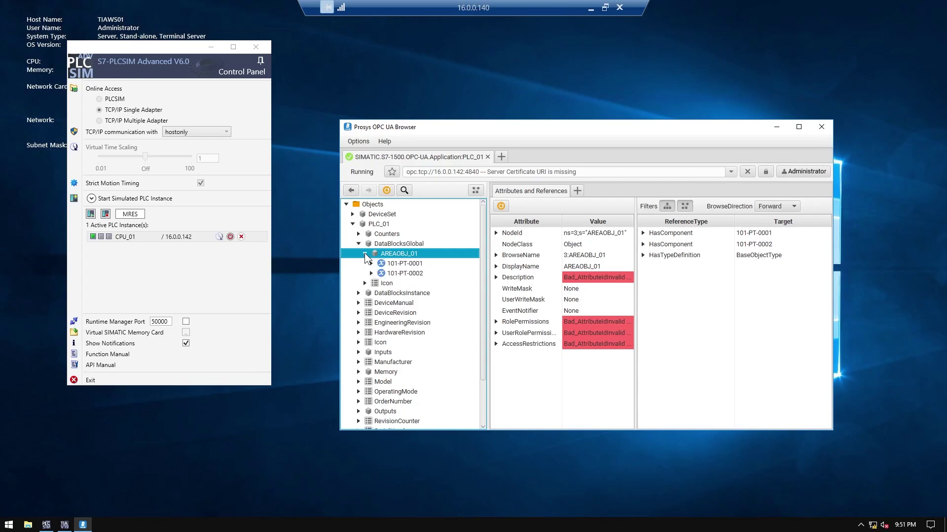
{"action": "left_click", "coordinate": [418, 265]}
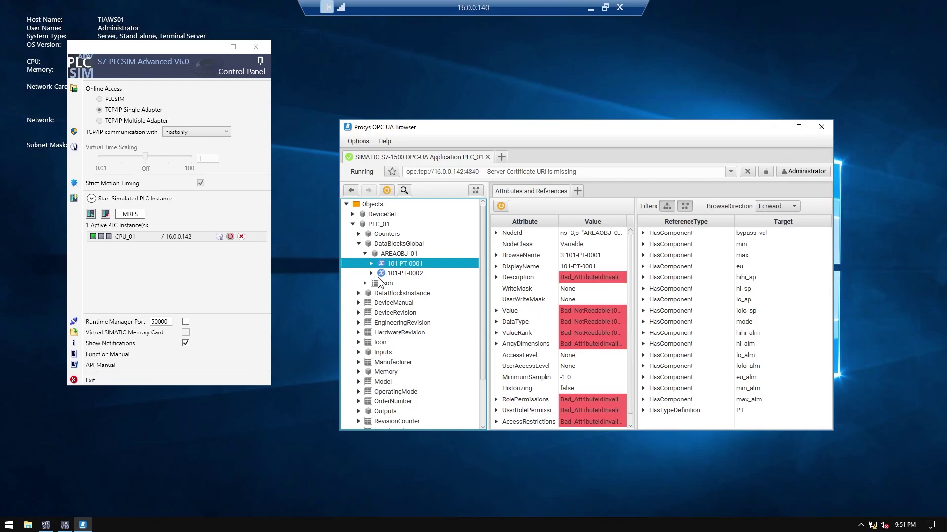
{"action": "left_click_drag", "start_coordinate": [339, 296], "coordinate": [288, 296]}
{"action": "left_click_drag", "start_coordinate": [464, 288], "coordinate": [450, 288]}
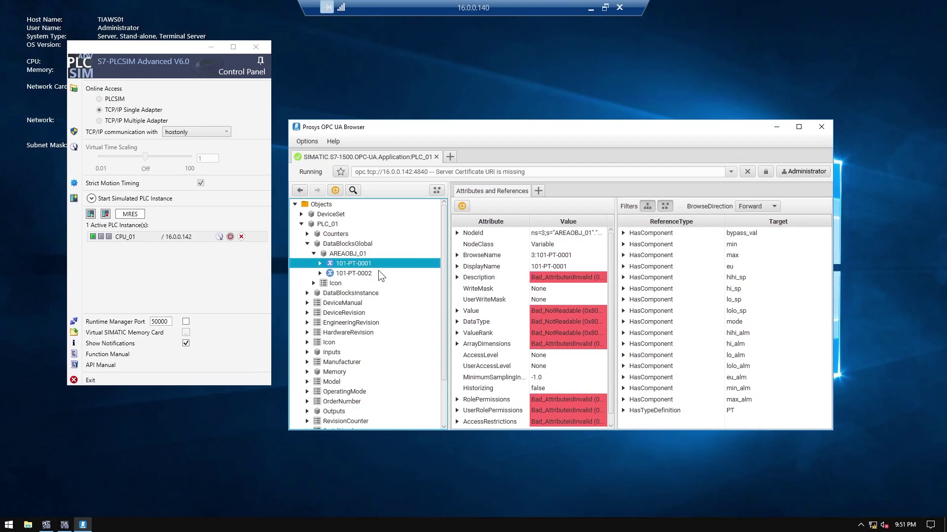
{"action": "left_click", "coordinate": [320, 273]}
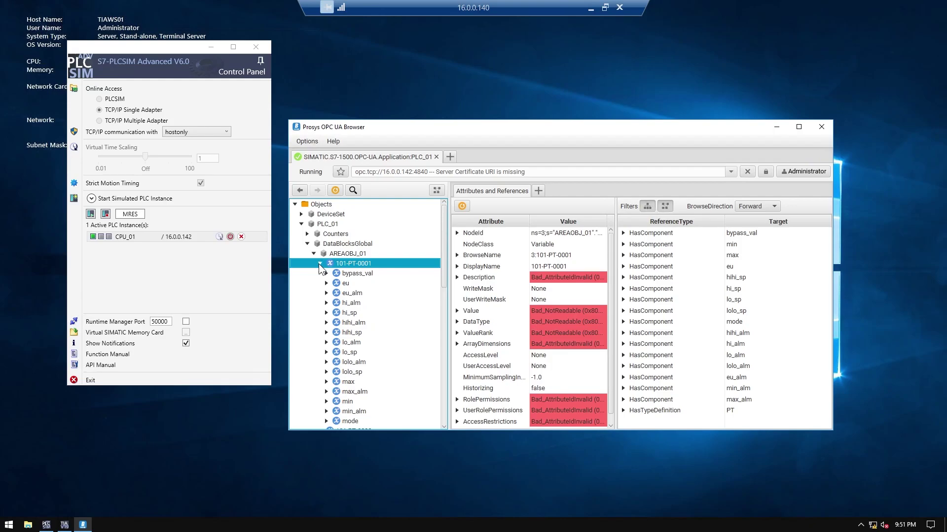
{"action": "left_click", "coordinate": [369, 274]}
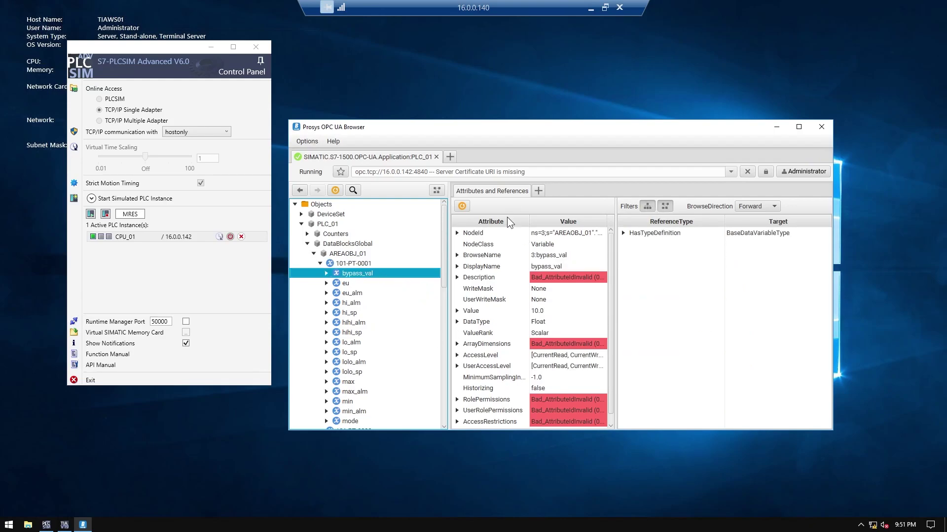
Monitor bypass_val, eu and mode from 101-PT-0001 in a Data View.
{"action": "right_click", "coordinate": [359, 274]}
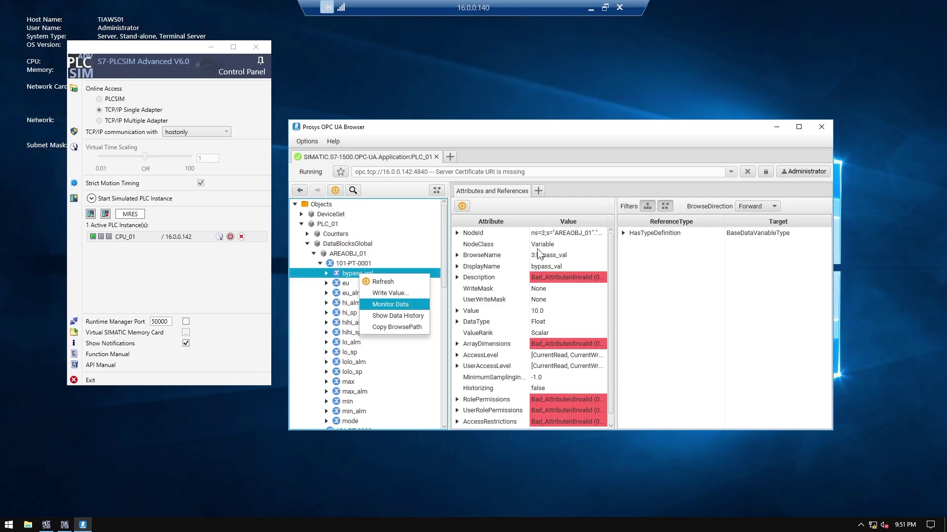
{"action": "left_click", "coordinate": [387, 303]}
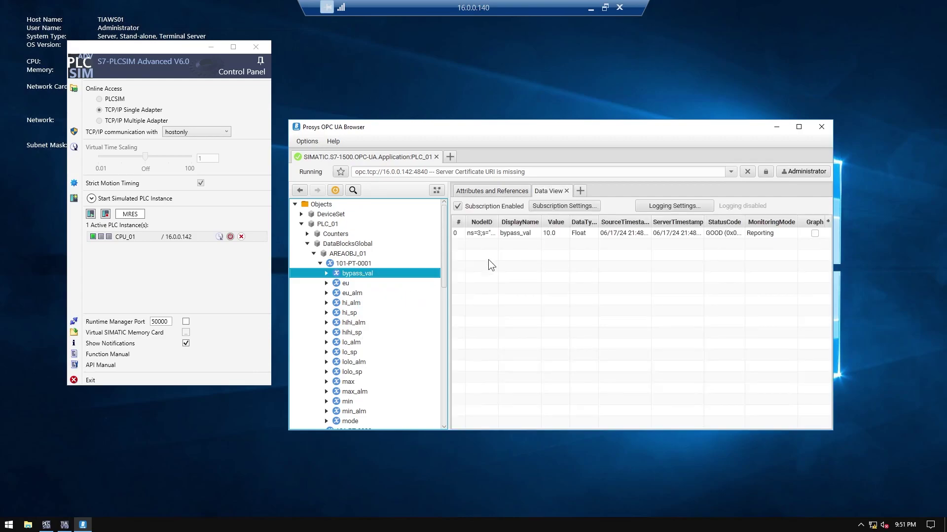
{"action": "left_click", "coordinate": [347, 285]}
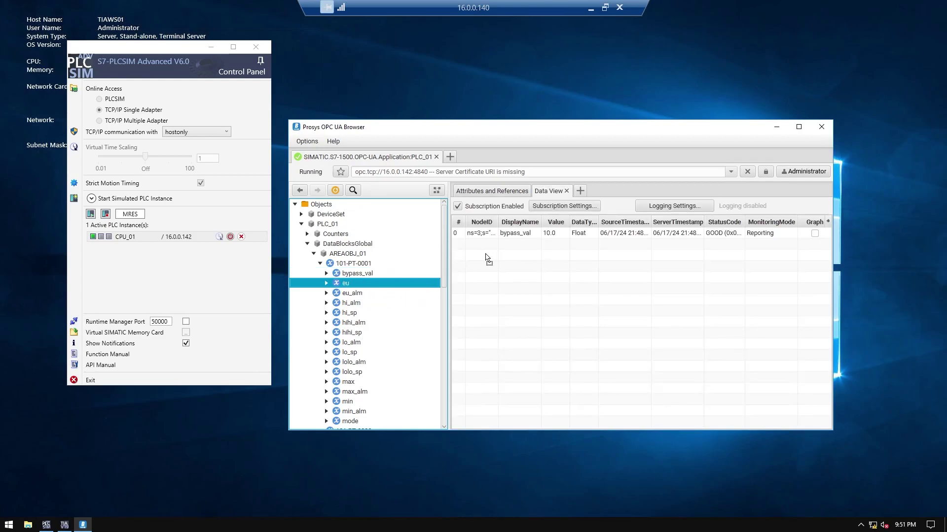
{"action": "left_click_drag", "start_coordinate": [485, 259], "coordinate": [524, 269]}
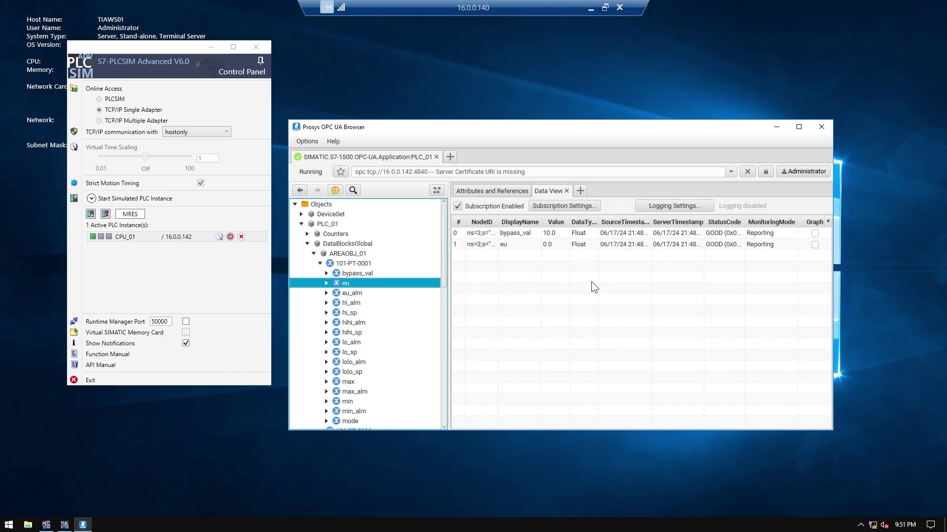
{"action": "left_click_drag", "start_coordinate": [443, 278], "coordinate": [445, 291]}
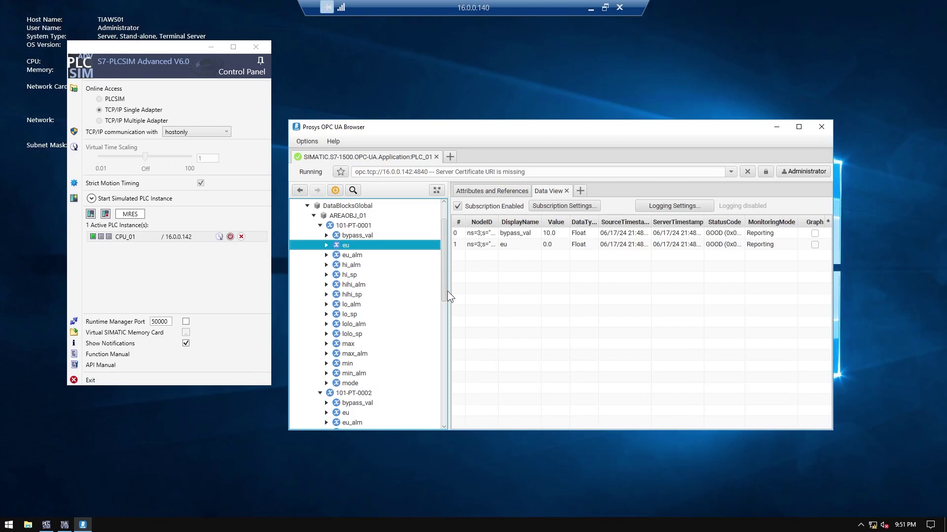
{"action": "left_click_drag", "start_coordinate": [350, 384], "coordinate": [508, 295]}
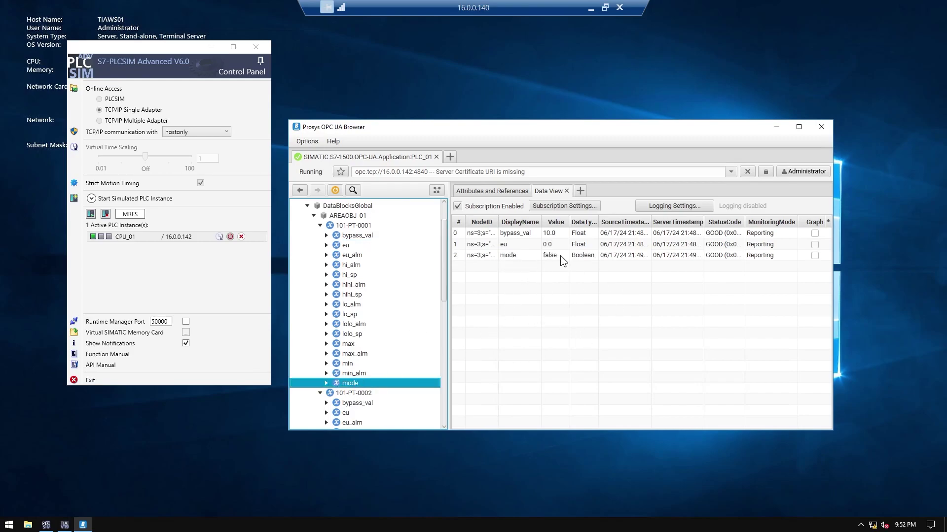
{"action": "right_click", "coordinate": [543, 256]}
Write True to the monitored mode tag.
{"action": "left_click", "coordinate": [578, 264]}
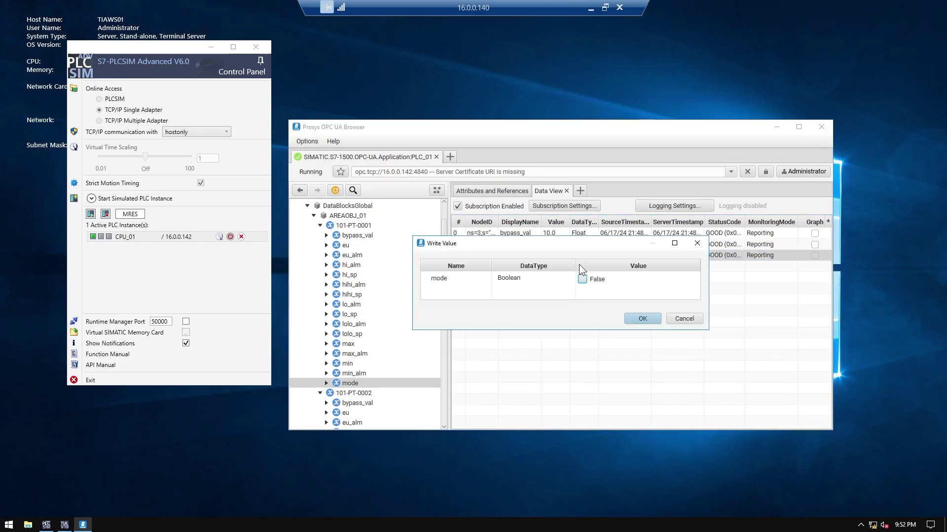
{"action": "left_click", "coordinate": [582, 279]}
{"action": "left_click", "coordinate": [641, 316]}
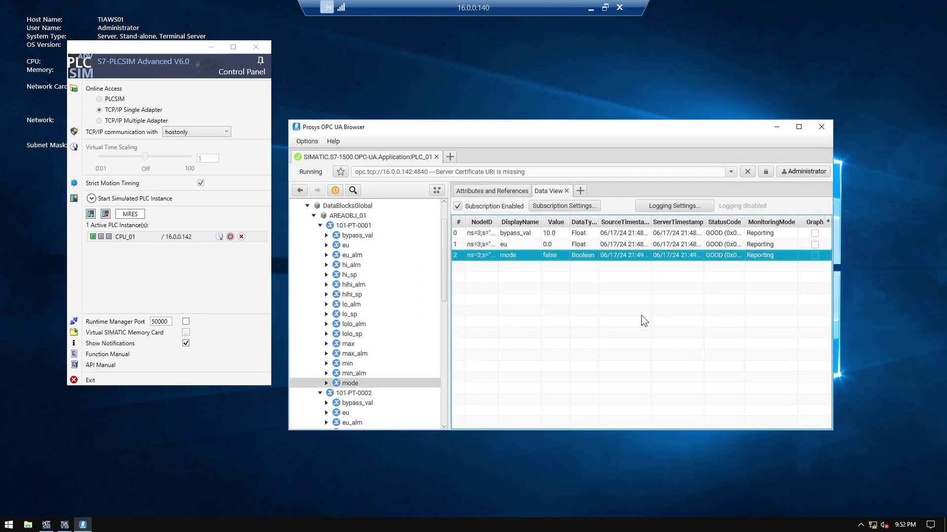
{"action": "left_click", "coordinate": [522, 244]}
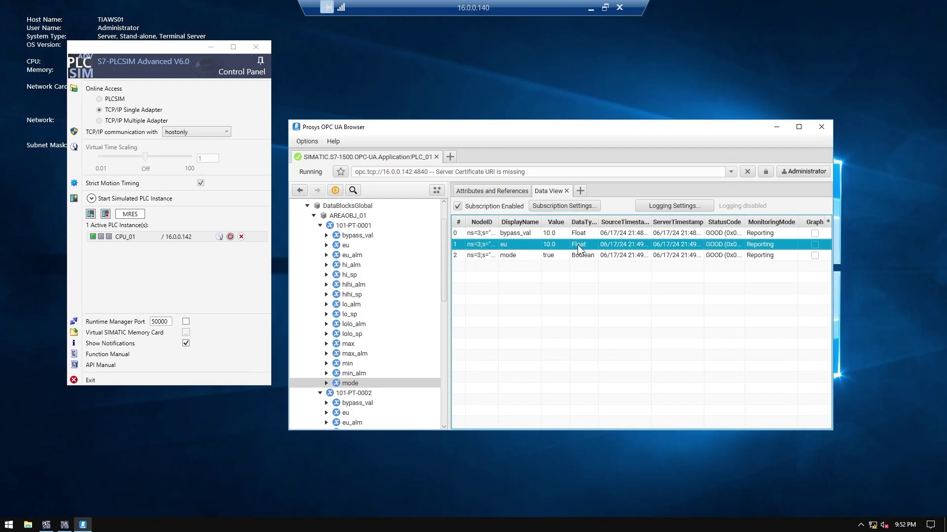
{"action": "left_click", "coordinate": [501, 234]}
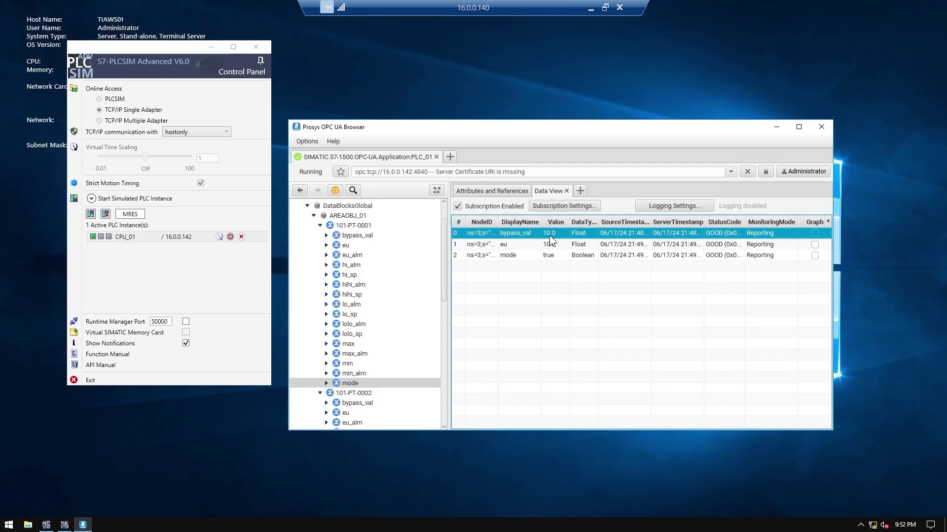
Write mode back to False, then disconnect from the PLC's OPC UA server.
{"action": "left_click", "coordinate": [548, 255]}
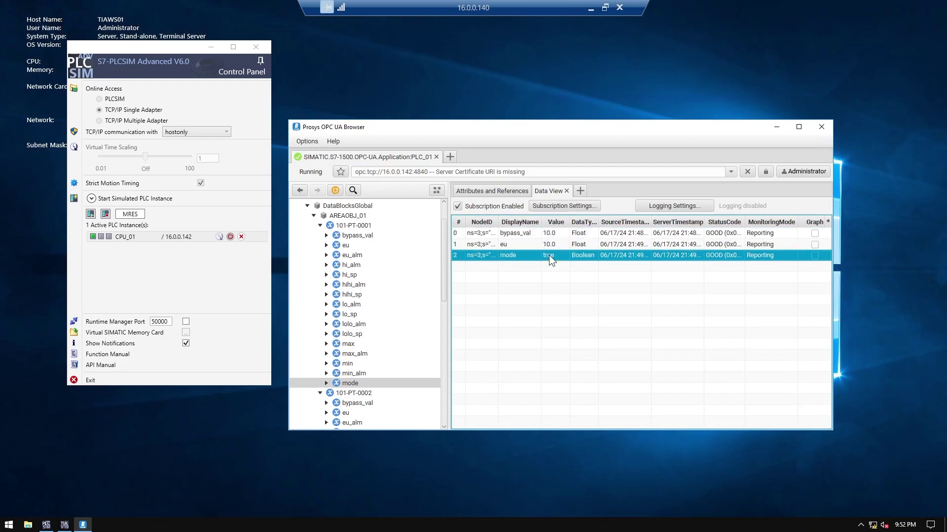
{"action": "right_click", "coordinate": [551, 255]}
{"action": "left_click", "coordinate": [567, 263]}
{"action": "left_click", "coordinate": [583, 279]}
{"action": "left_click", "coordinate": [646, 319]}
{"action": "mouse_move", "coordinate": [448, 294]}
{"action": "left_mouse_down"}
{"action": "mouse_move", "coordinate": [420, 256]}
{"action": "mouse_move", "coordinate": [440, 296]}
{"action": "left_mouse_up"}
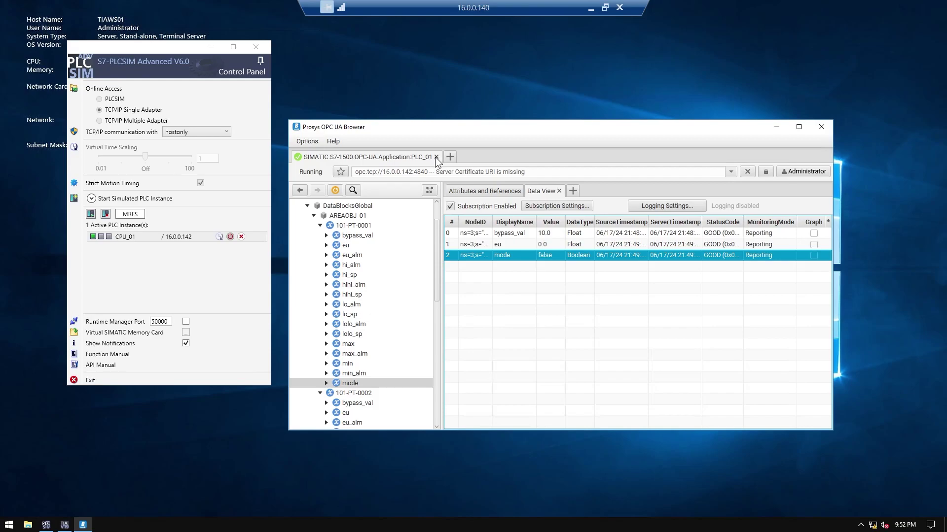
{"action": "left_click", "coordinate": [746, 174]}
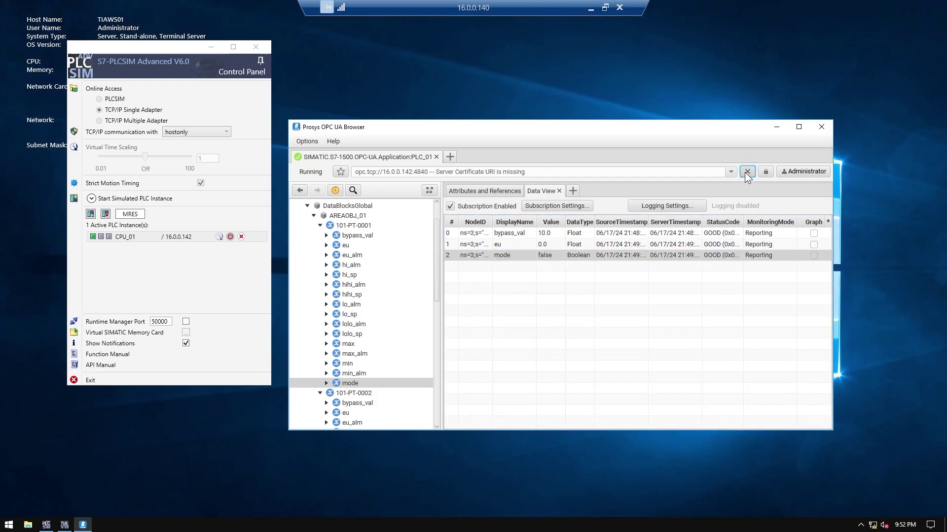
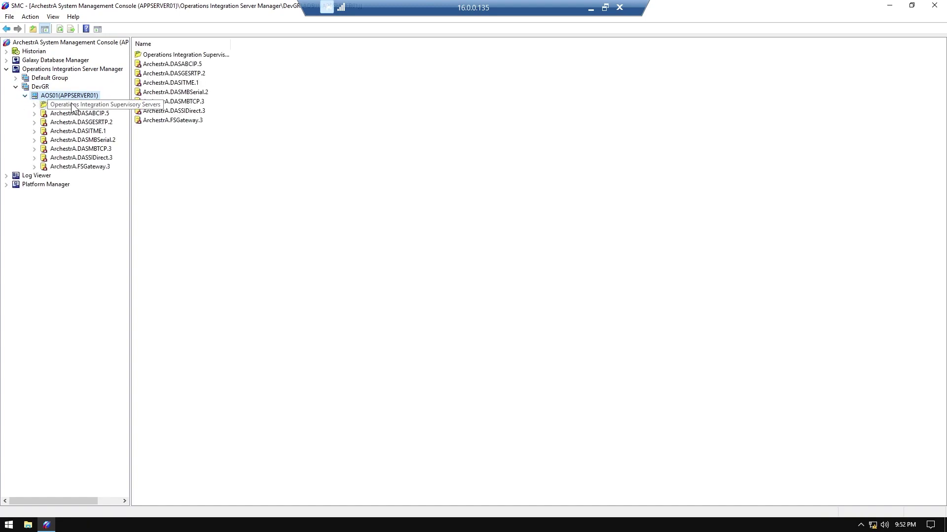
Expand Operations Integration Supervisory Servers down to the Standards - Gateway driver.
{"action": "left_click", "coordinate": [72, 107]}
{"action": "left_click_drag", "start_coordinate": [130, 135], "coordinate": [150, 135]}
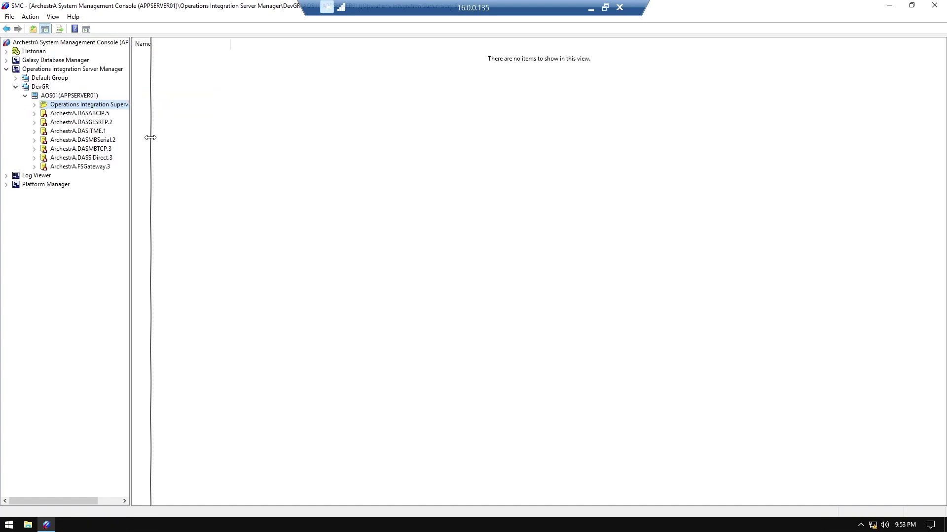
{"action": "left_click", "coordinate": [34, 105]}
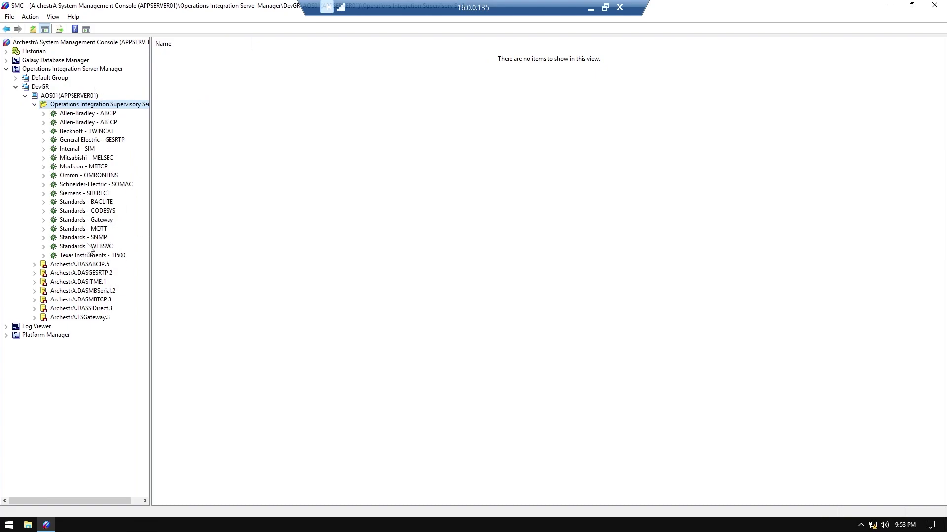
{"action": "left_click", "coordinate": [96, 220]}
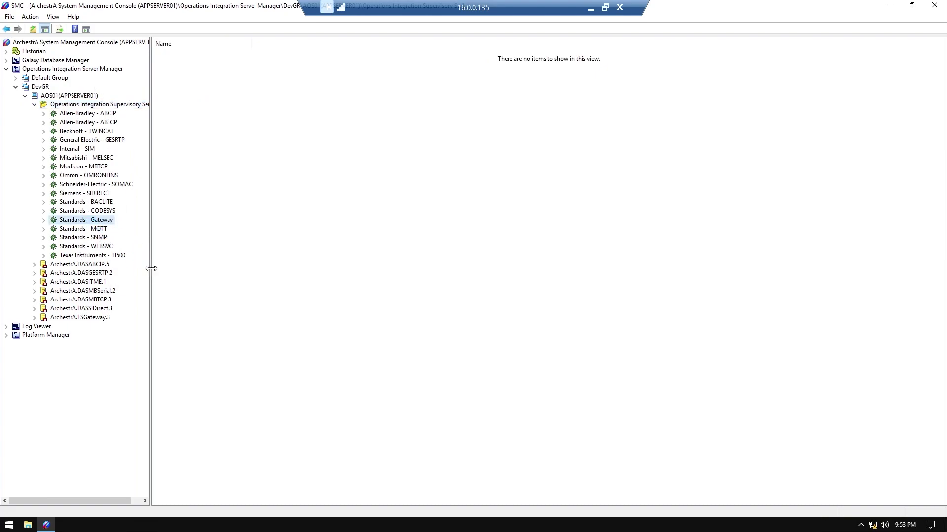
{"action": "left_click_drag", "start_coordinate": [151, 269], "coordinate": [143, 271]}
{"action": "left_click", "coordinate": [43, 220]}
Open OI.GATEWAY.3 Configuration and check Device Group Update Interval 500 ms and Slow Poll Interval 60000 ms.
{"action": "left_click", "coordinate": [88, 228]}
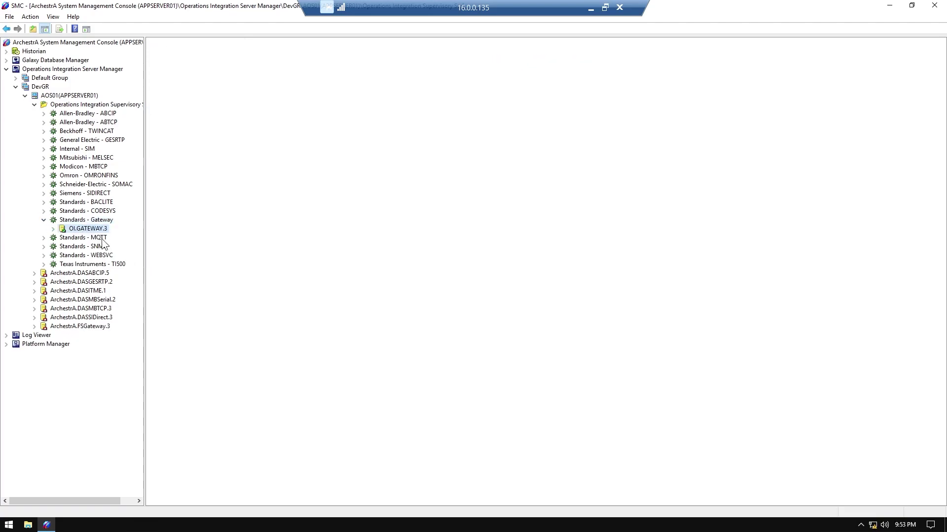
{"action": "left_click", "coordinate": [53, 229]}
{"action": "left_click_drag", "start_coordinate": [144, 266], "coordinate": [156, 267]}
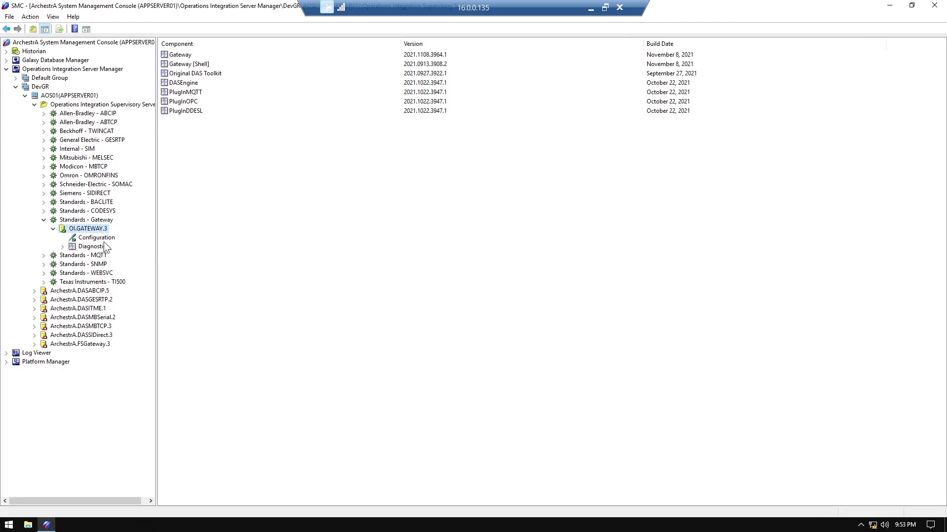
{"action": "left_click", "coordinate": [103, 239]}
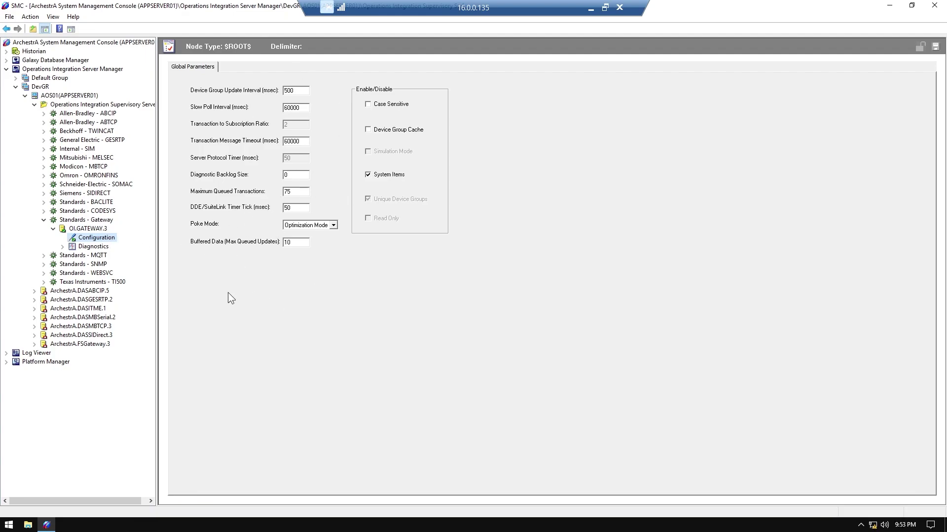
{"action": "double_click", "coordinate": [295, 90]}
{"action": "left_click", "coordinate": [304, 109]}
Add a new OPC UA connection under Configuration named UAClient.
{"action": "right_click", "coordinate": [96, 238]}
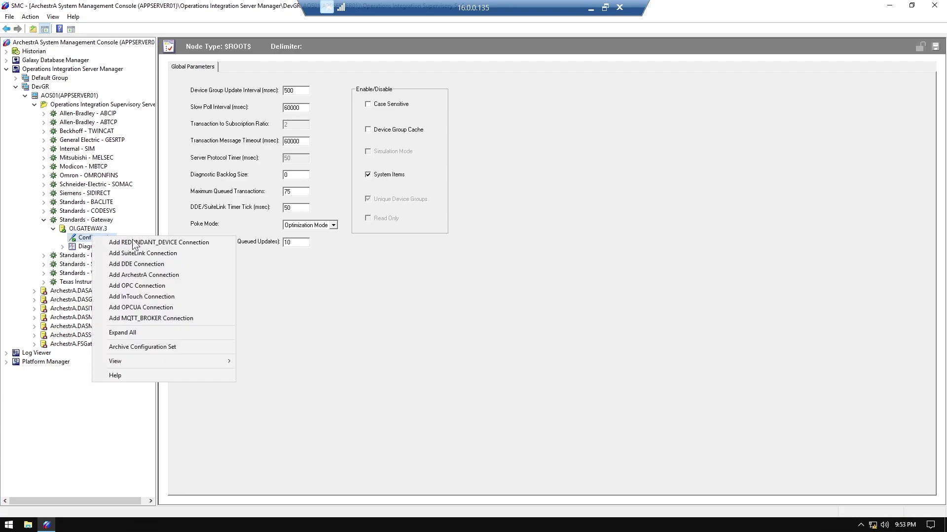
{"action": "left_click", "coordinate": [141, 307]}
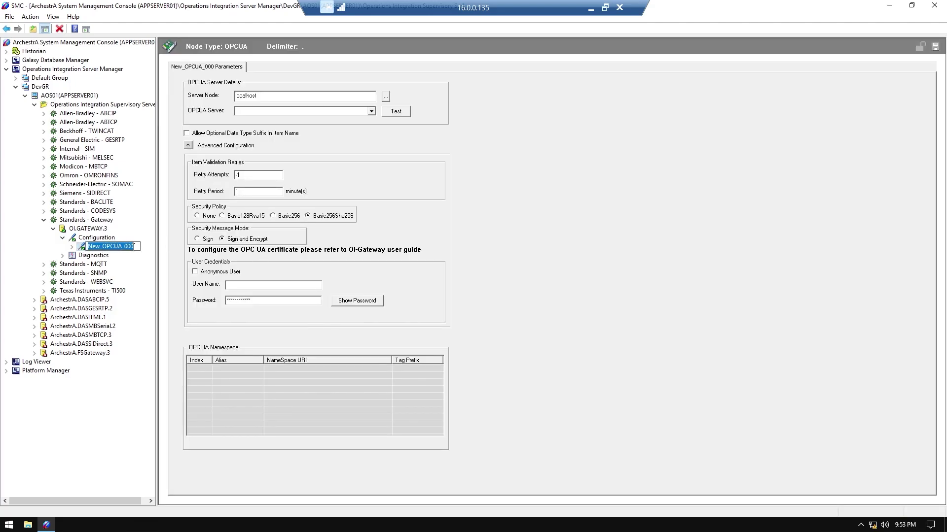
{"action": "type", "text": "UAClient"}
{"action": "key", "text": "Return"}
Set the Server Node to 16.0.0.142 and choose the opc.tcp://16.0.0.142:4840 server.
{"action": "left_click_drag", "start_coordinate": [235, 96], "coordinate": [254, 96]}
{"action": "type", "text": "16.0."}
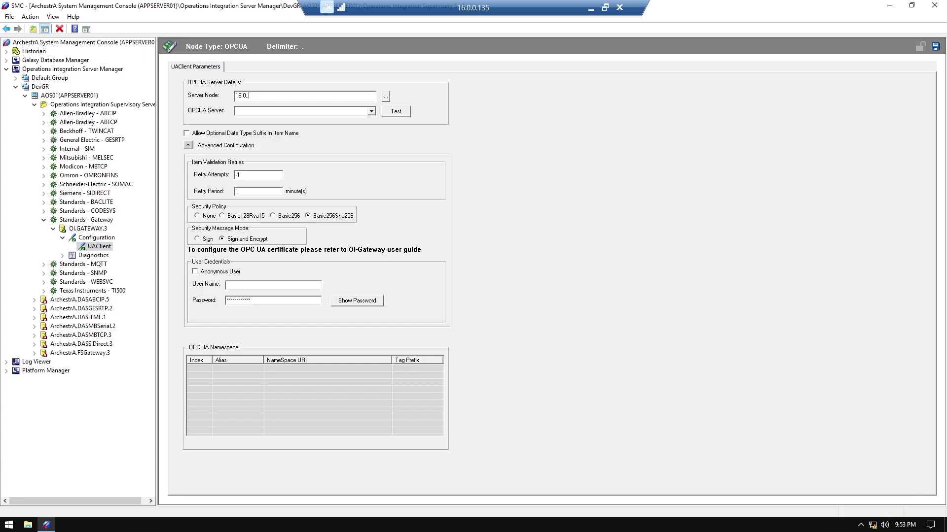
{"action": "key", "text": "BackSpace"}
{"action": "type", "text": ".0.142"}
{"action": "key", "text": "Tab"}
{"action": "left_click", "coordinate": [370, 112]}
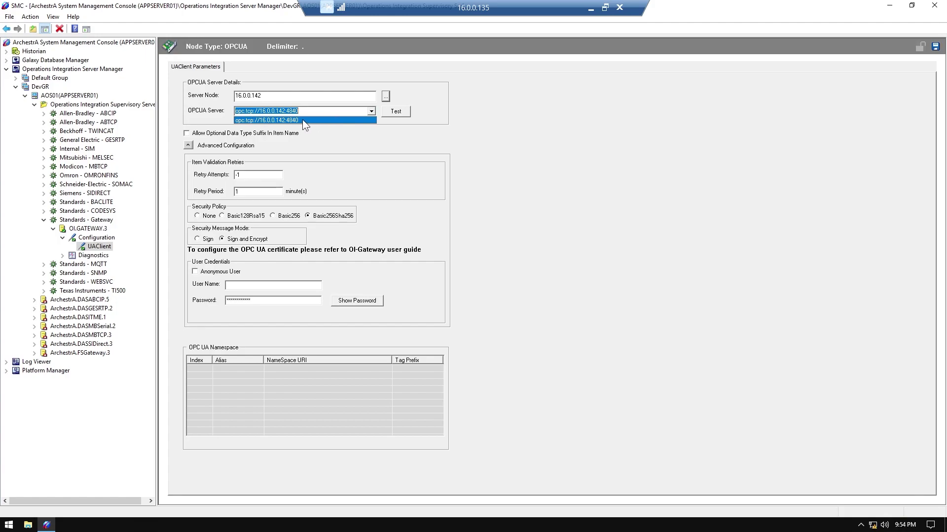
{"action": "left_click", "coordinate": [271, 120]}
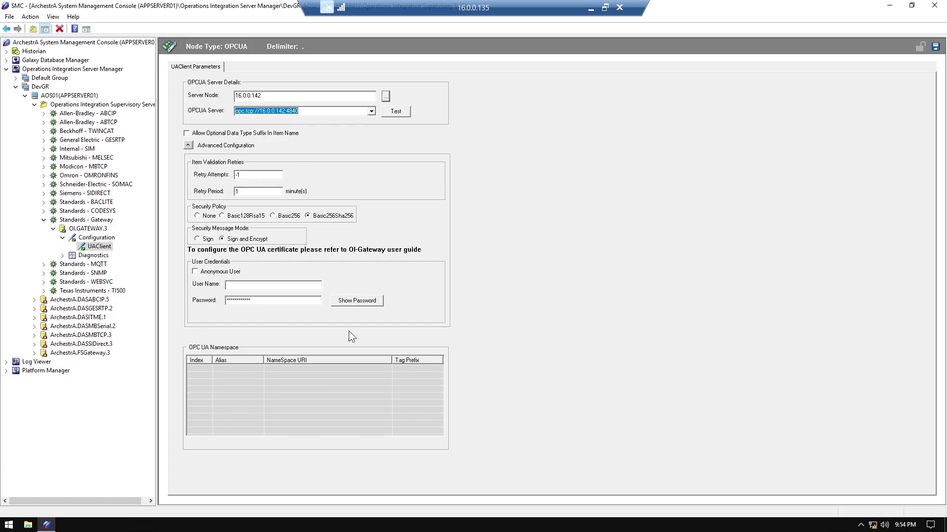
Enter the connection's user name and password, then test it to list the namespaces.
{"action": "left_click", "coordinate": [238, 285]}
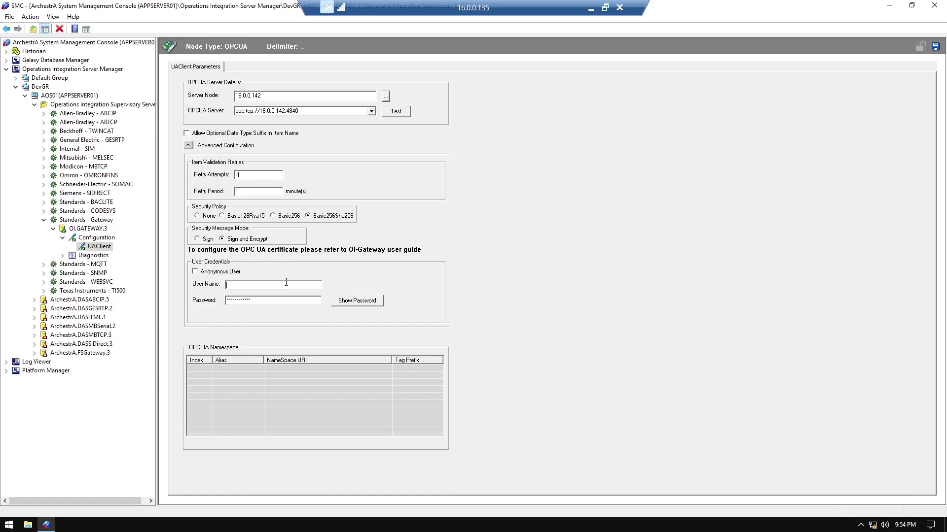
{"action": "type", "text": "Administrtor"}
{"action": "key", "text": "ctrl+a"}
{"action": "type", "text": "Administrator*****"}
{"action": "left_click", "coordinate": [396, 111]}
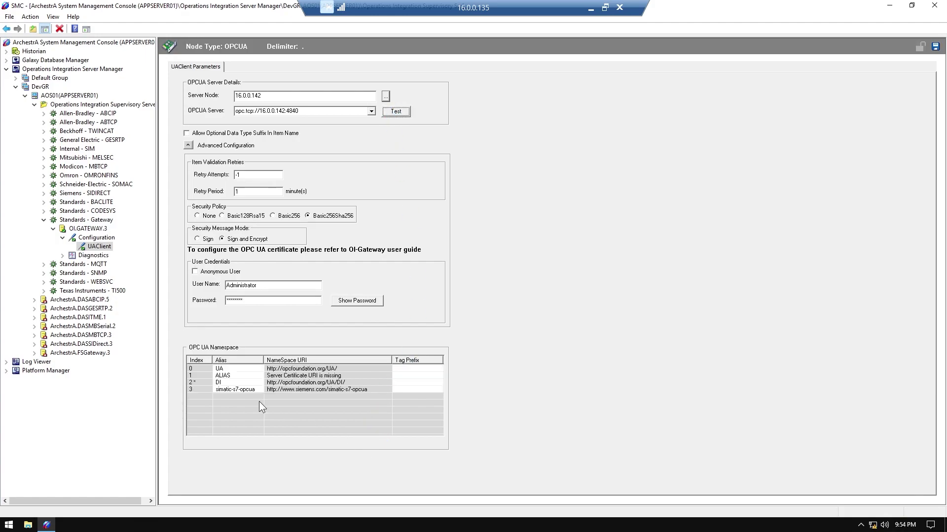
Change the simatic-s7-opcua namespace alias (index 3) to ns and set it as default namespace.
{"action": "left_click", "coordinate": [204, 388]}
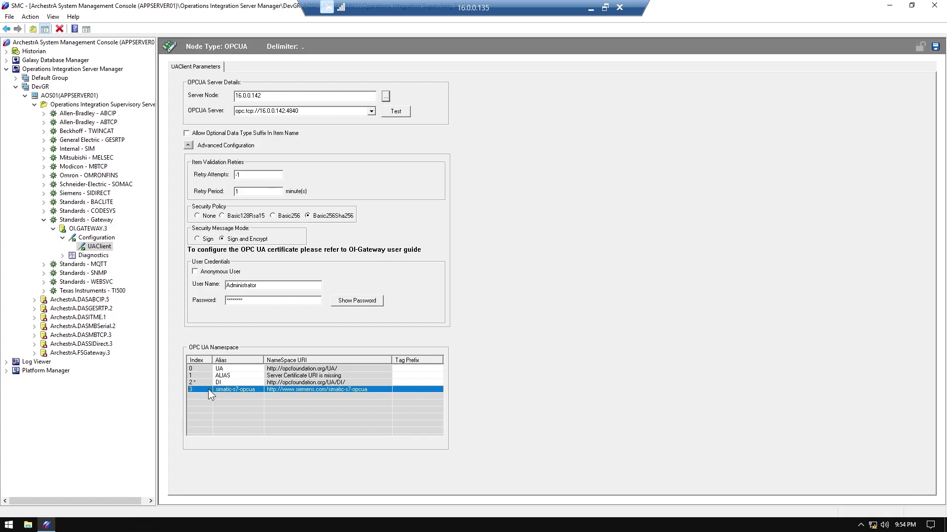
{"action": "right_click", "coordinate": [208, 389]}
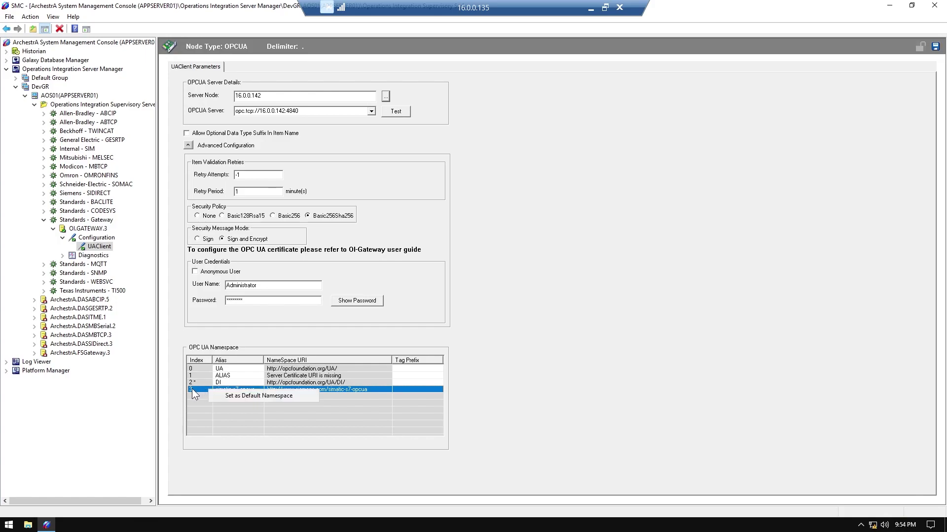
{"action": "left_click", "coordinate": [276, 396]}
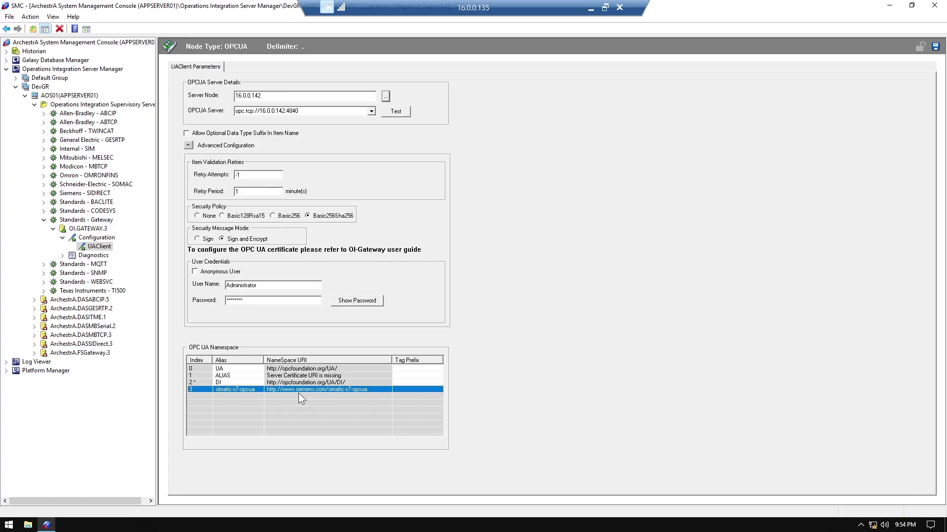
{"action": "right_click", "coordinate": [234, 388]}
{"action": "left_click", "coordinate": [229, 375]}
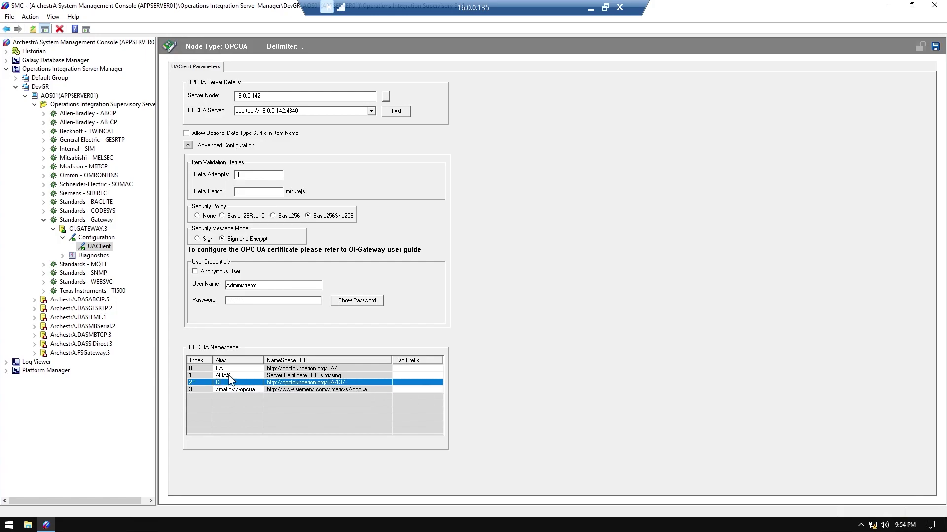
{"action": "left_click", "coordinate": [229, 376]}
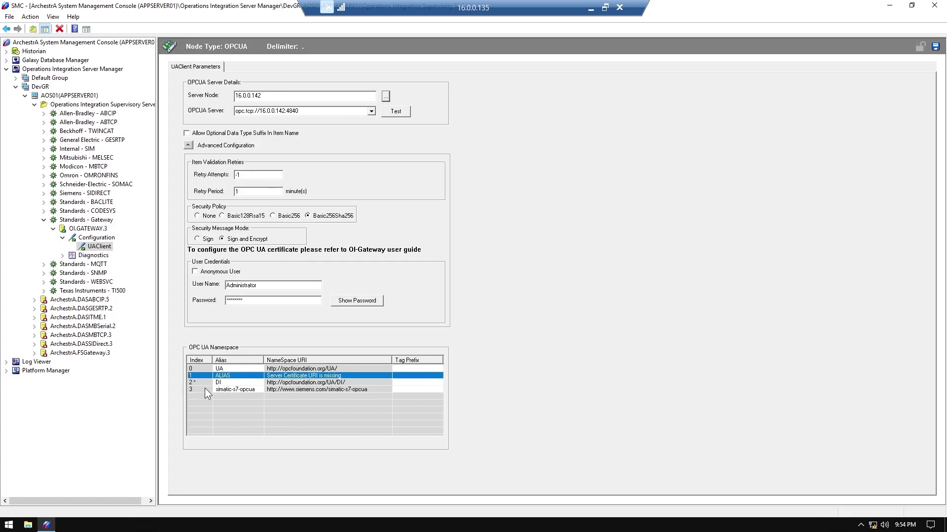
{"action": "left_click", "coordinate": [250, 391]}
{"action": "left_click", "coordinate": [248, 389]}
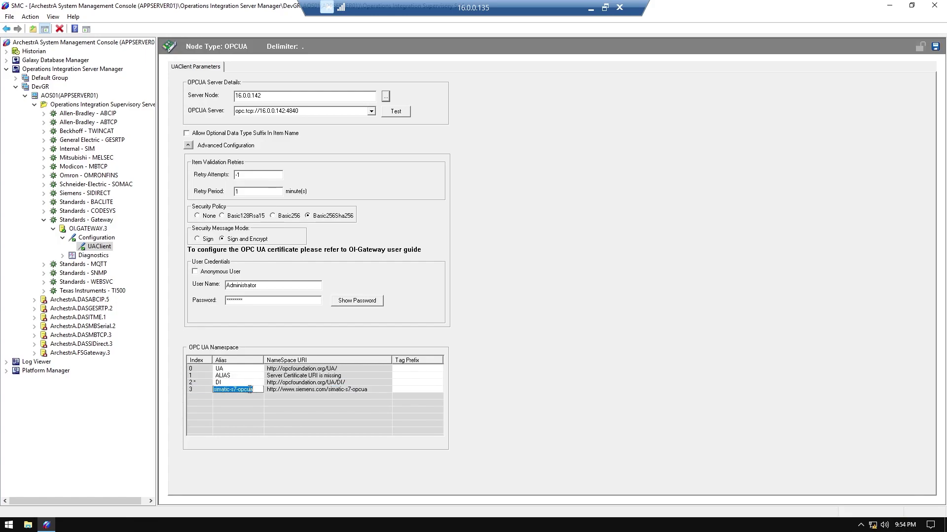
{"action": "type", "text": "ns"}
{"action": "key", "text": "Return"}
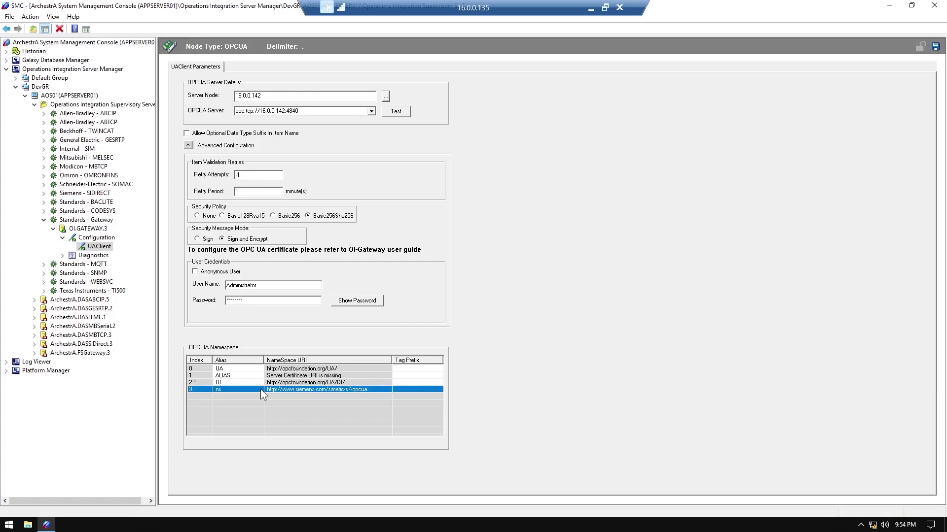
{"action": "right_click", "coordinate": [219, 389]}
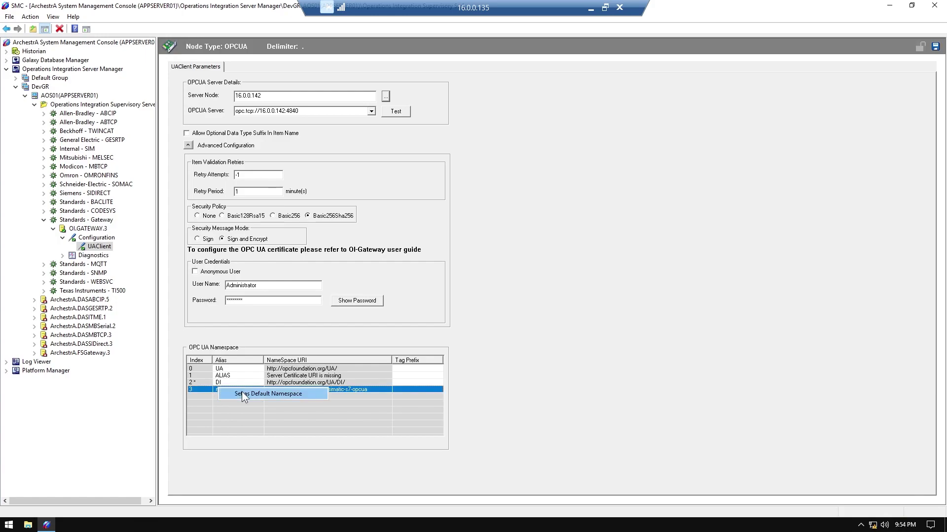
{"action": "left_click", "coordinate": [242, 393]}
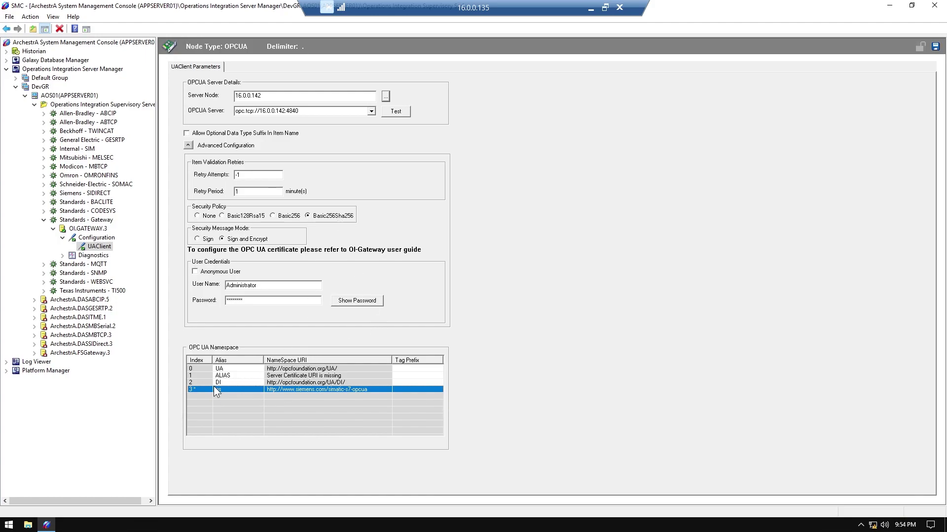
Add a new OPC UA group under UAClient, saving the pending configuration changes.
{"action": "right_click", "coordinate": [101, 246]}
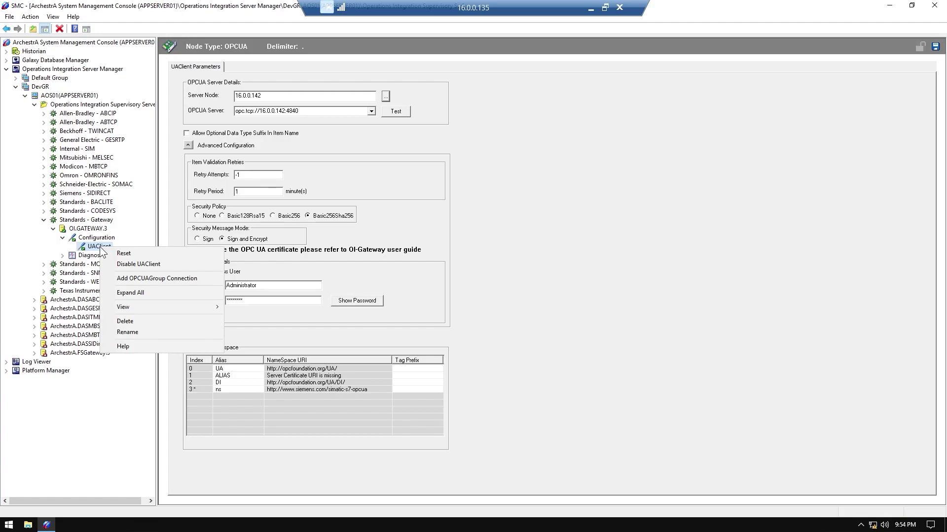
{"action": "left_click", "coordinate": [229, 388]}
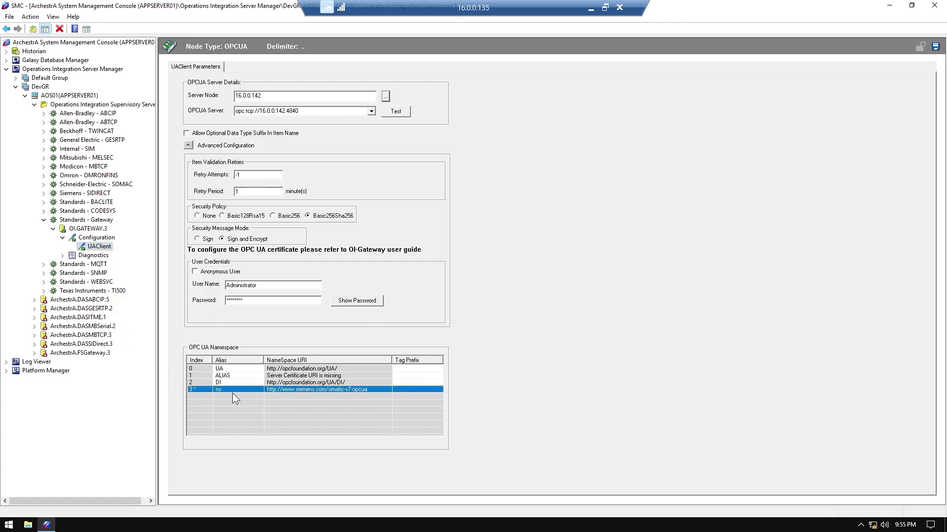
{"action": "right_click", "coordinate": [103, 245]}
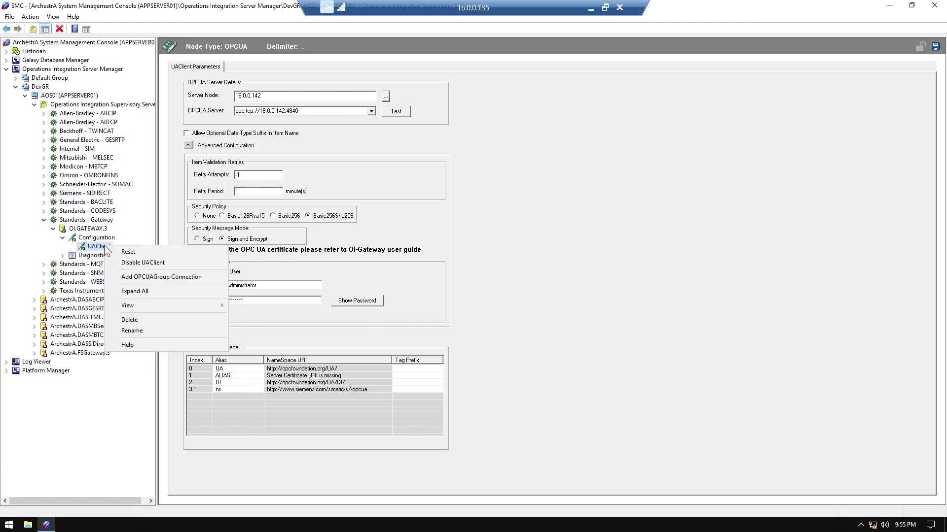
{"action": "left_click", "coordinate": [167, 277]}
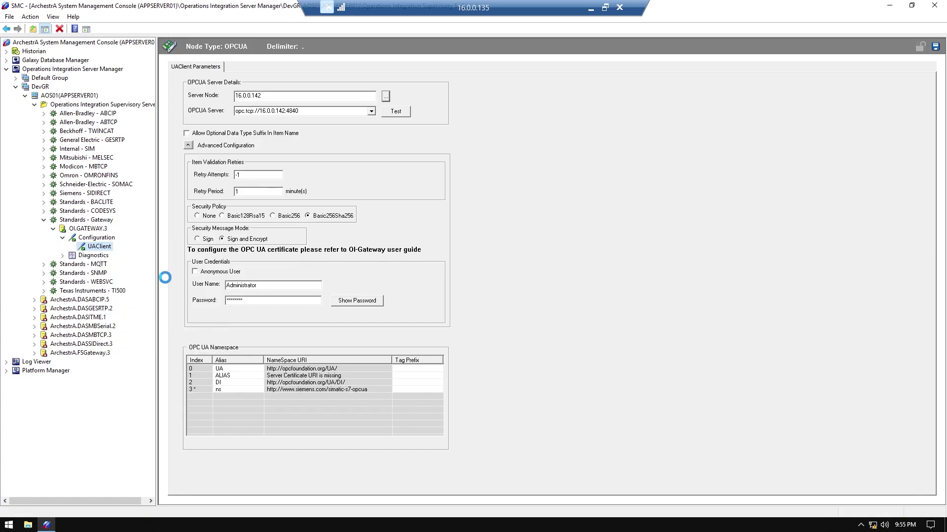
{"action": "left_click", "coordinate": [467, 286]}
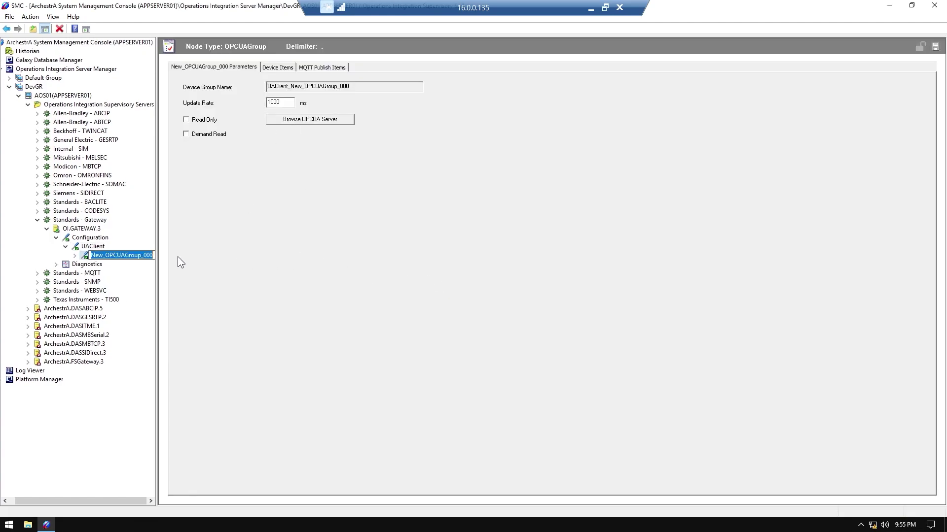
Name the group Group01 with a 500 ms update rate, save it, and reselect Group01.
{"action": "type", "text": "Group"}
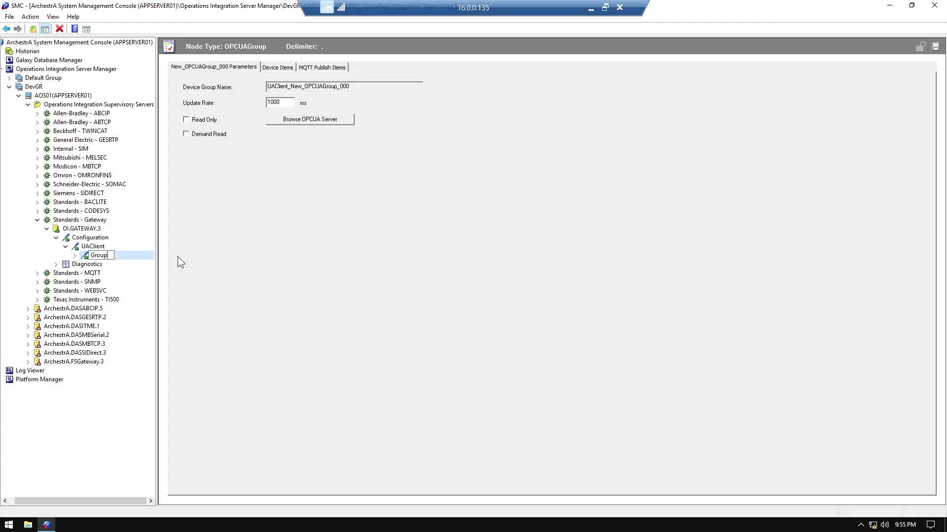
{"action": "type", "text": "01"}
{"action": "key", "text": "Return"}
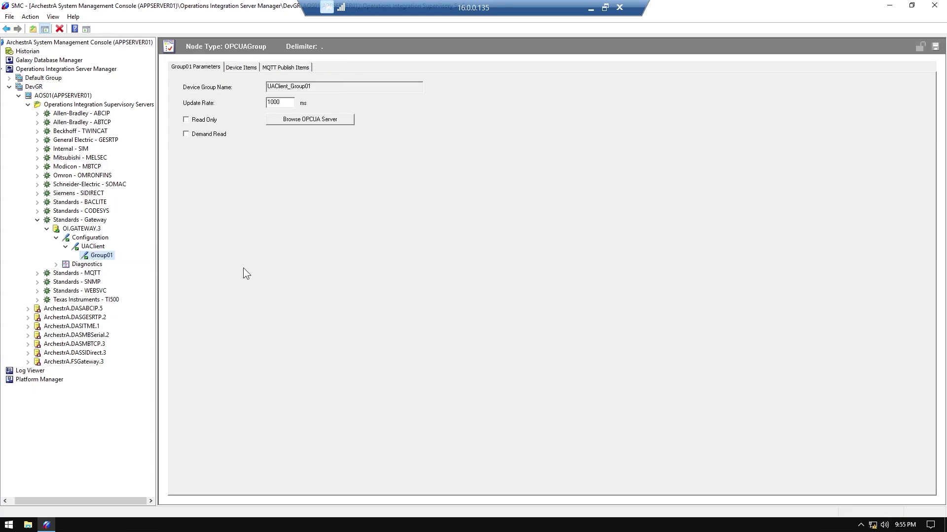
{"action": "key", "text": "Tab"}
{"action": "type", "text": "500"}
{"action": "left_click", "coordinate": [91, 239]}
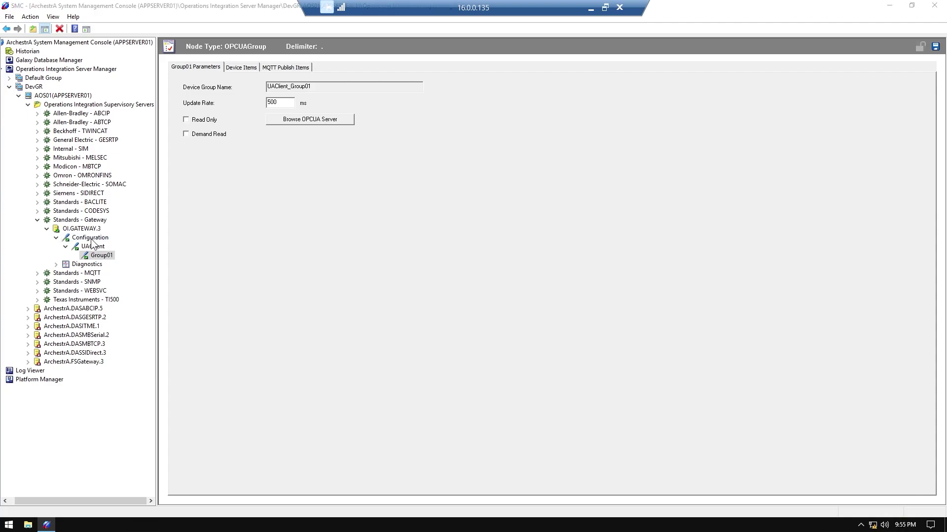
{"action": "left_click", "coordinate": [478, 285]}
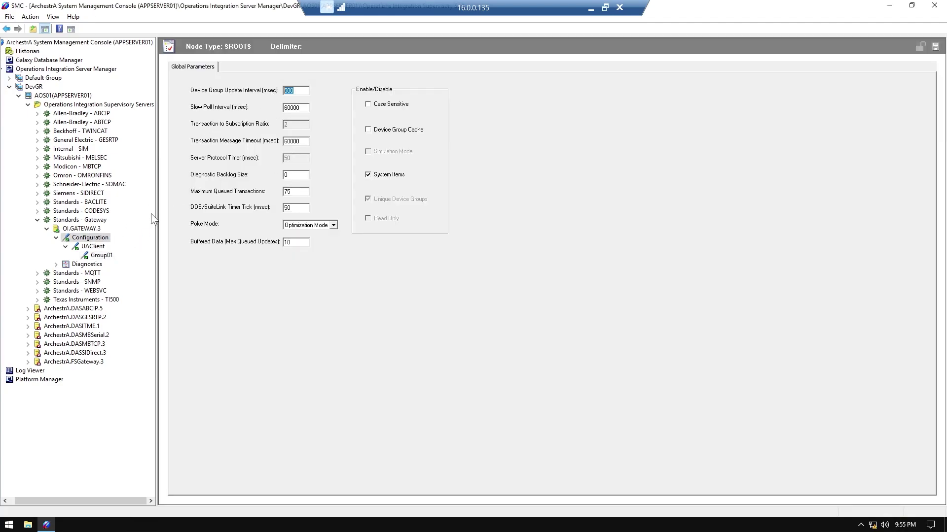
{"action": "left_click", "coordinate": [96, 257]}
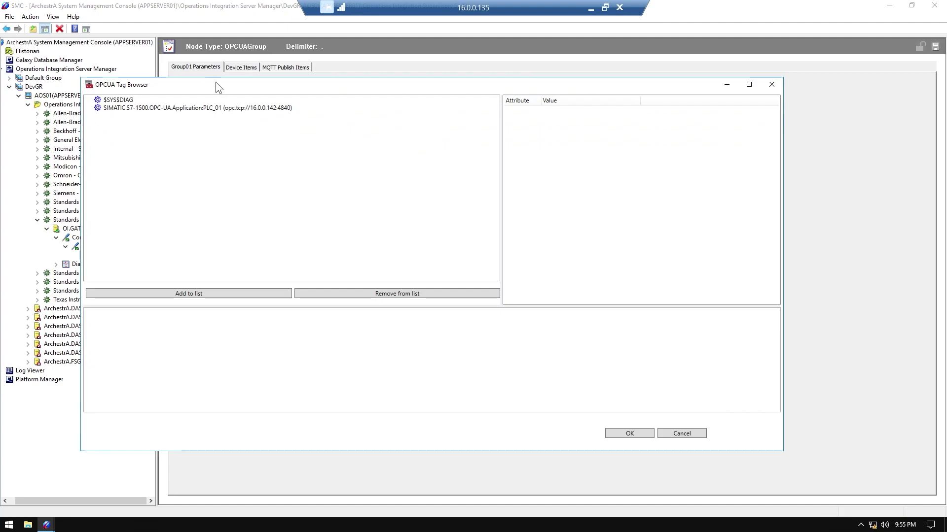
Expand PLC_01 > DataBlocksGlobal > AREAOBJ_01 > 101-PT-0001 in the OPCUA Tag Browser.
{"action": "double_click", "coordinate": [164, 113]}
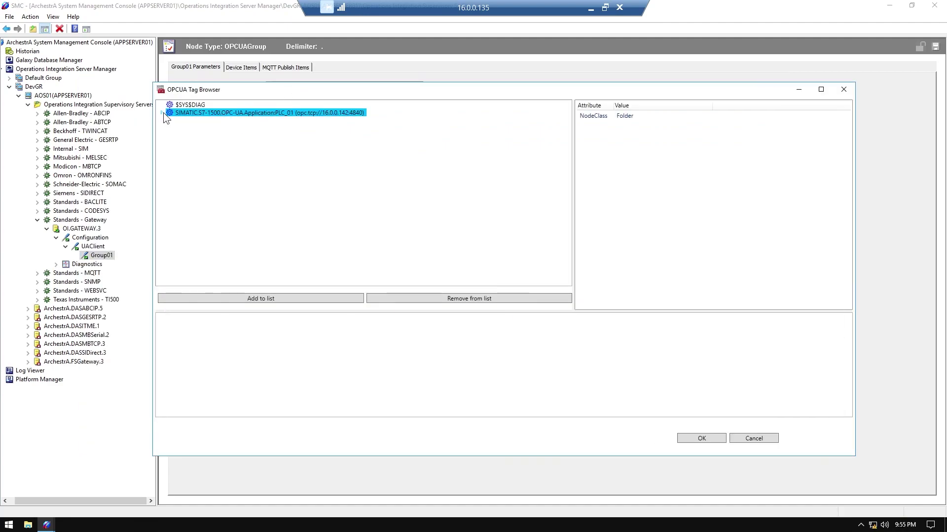
{"action": "left_click", "coordinate": [187, 137]}
{"action": "left_click", "coordinate": [170, 137]}
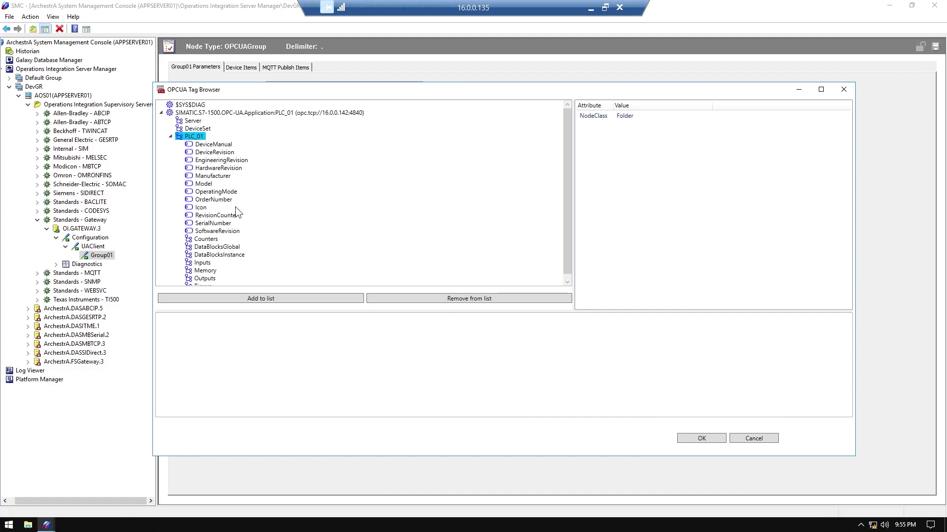
{"action": "scroll", "coordinate": [235, 206], "scroll_direction": "down", "scroll_amount": 1}
{"action": "double_click", "coordinate": [231, 243]}
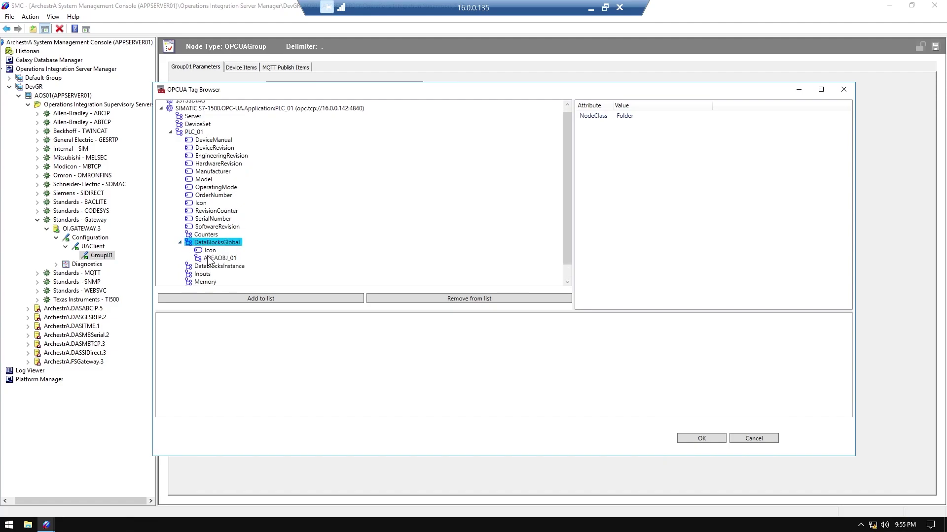
{"action": "double_click", "coordinate": [232, 258]}
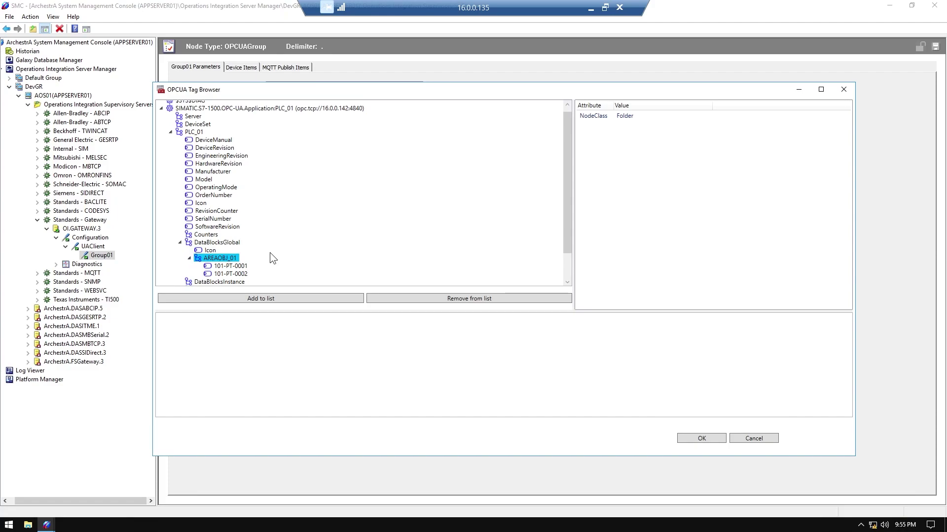
{"action": "scroll", "coordinate": [237, 239], "scroll_direction": "down", "scroll_amount": 2}
{"action": "double_click", "coordinate": [231, 235]}
{"action": "scroll", "coordinate": [271, 241], "scroll_direction": "down", "scroll_amount": 4}
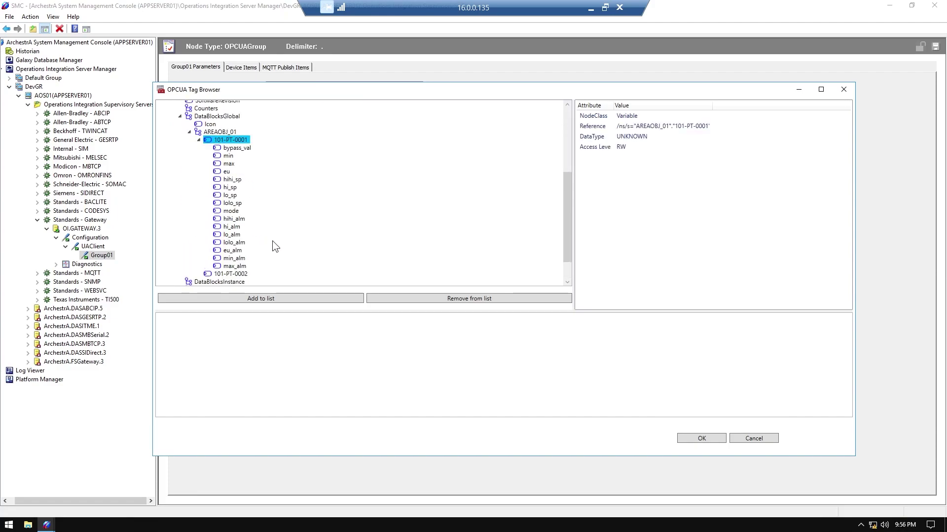
Add the 101-PT-0001 tags from bypass_val through max_alm to the list and confirm.
{"action": "left_click", "coordinate": [240, 149]}
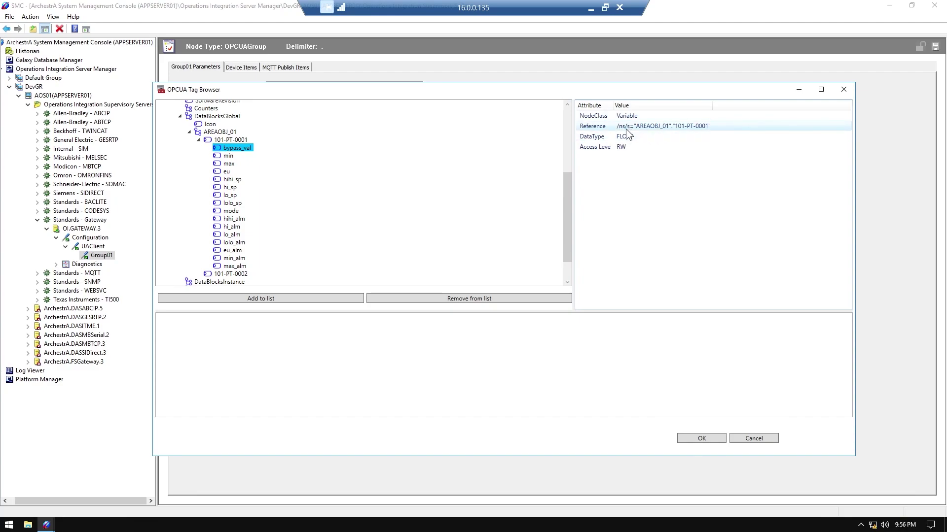
{"action": "left_click", "coordinate": [235, 266], "text": "shift"}
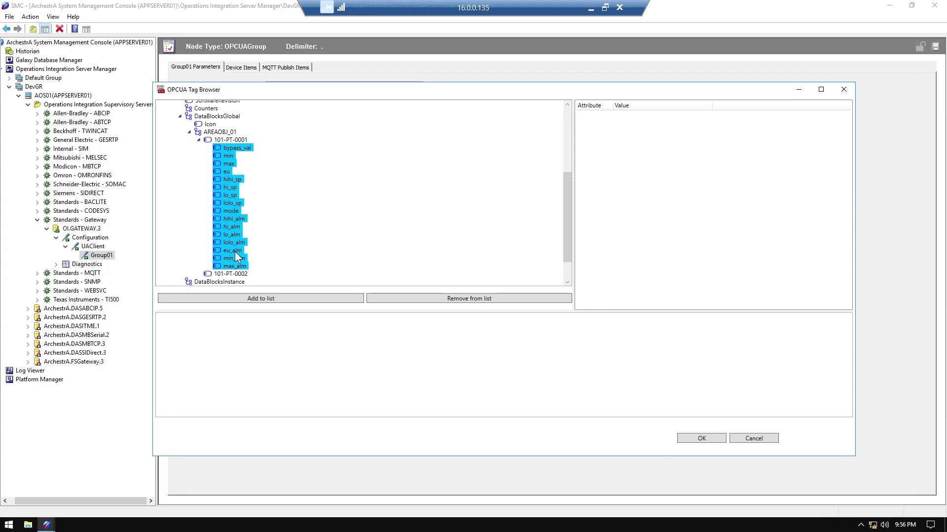
{"action": "left_click", "coordinate": [239, 298]}
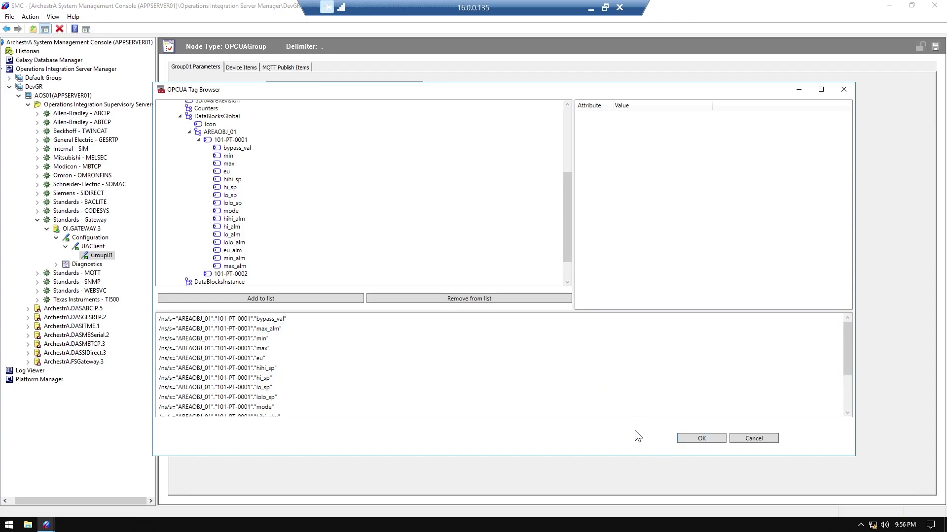
{"action": "left_click", "coordinate": [218, 140]}
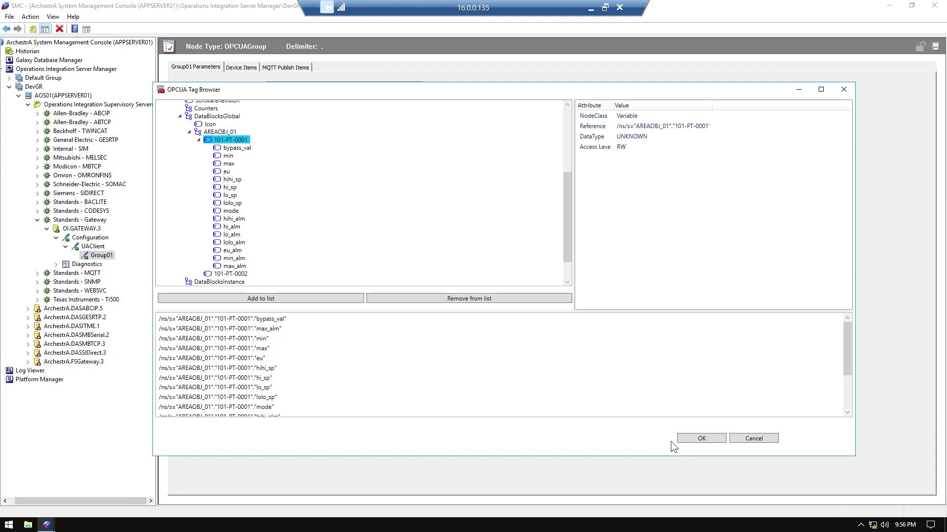
{"action": "left_click", "coordinate": [693, 435]}
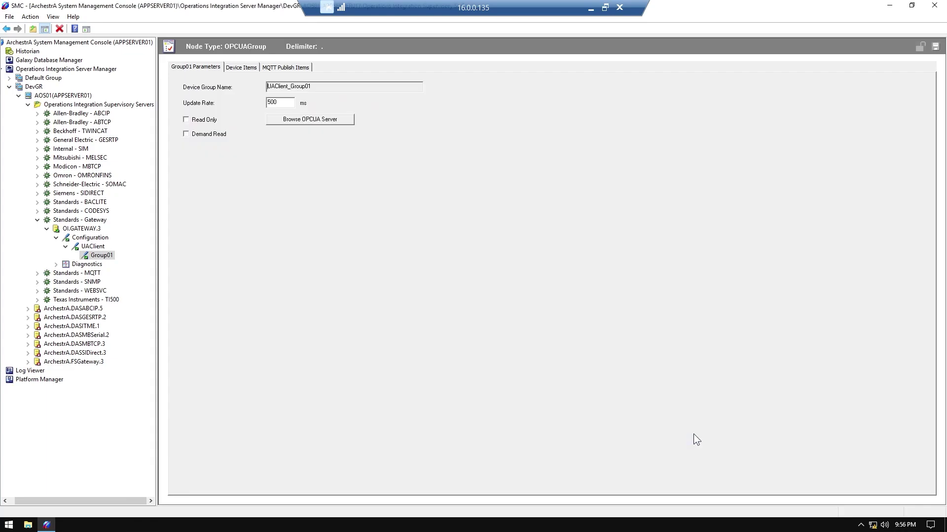
Review the 16 new entries on Group01's Device Items tab, bypass_val to max_alm.
{"action": "left_click", "coordinate": [237, 68]}
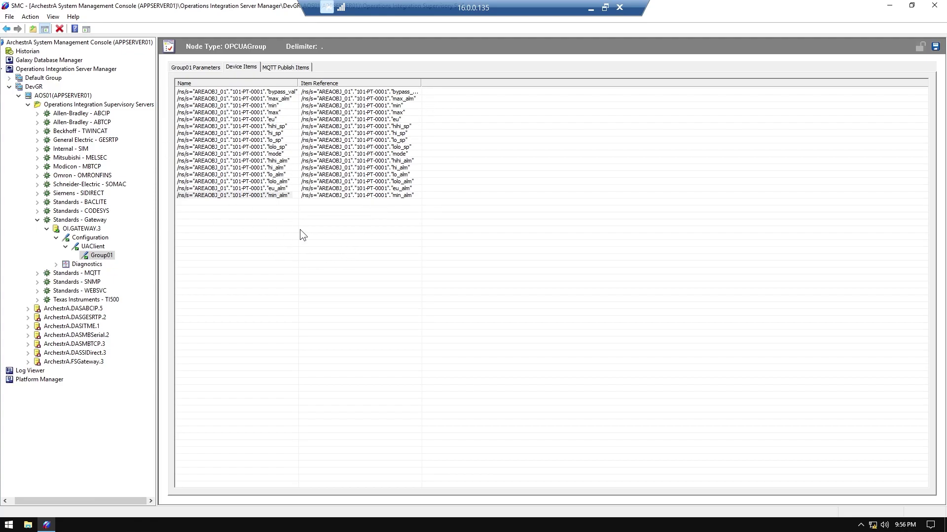
{"action": "left_click", "coordinate": [205, 92]}
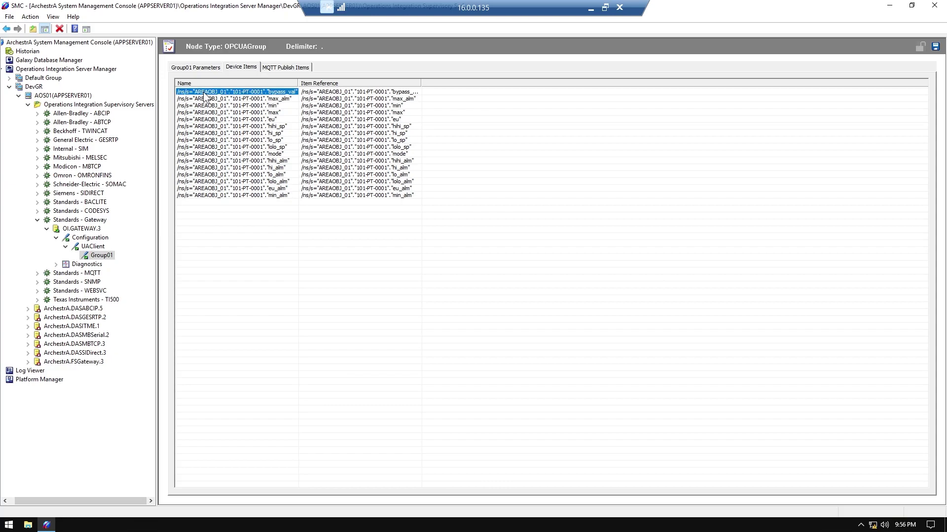
{"action": "left_click", "coordinate": [205, 99]}
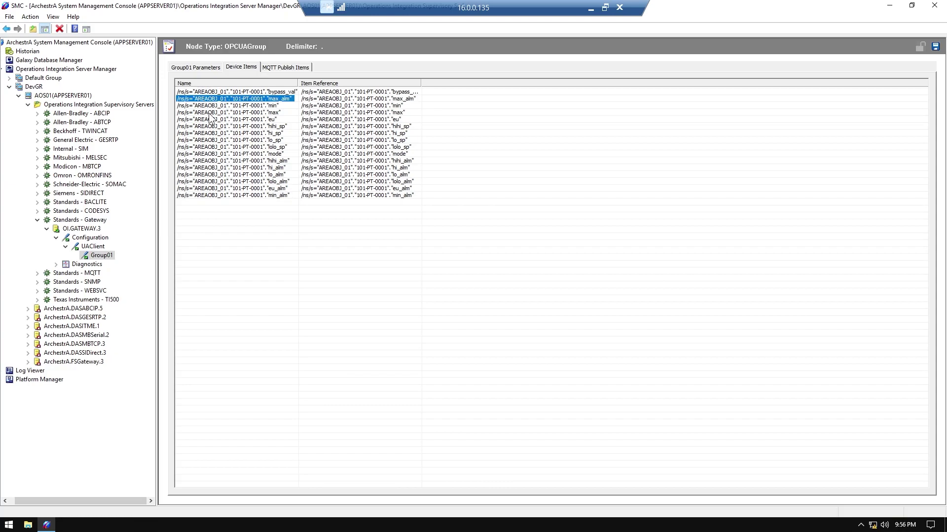
{"action": "left_click", "coordinate": [230, 214]}
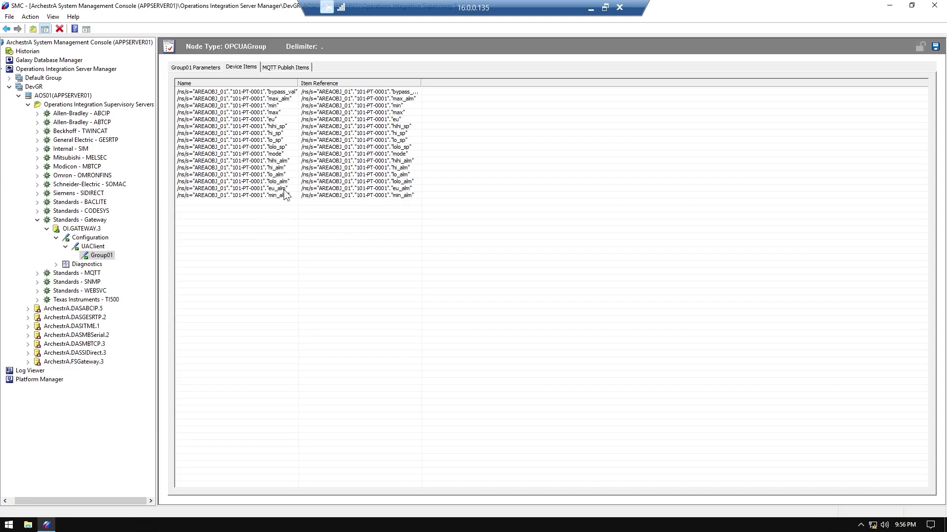
Export Group01's device items to a CSV file named UAClientTags on the Desktop.
{"action": "right_click", "coordinate": [242, 223]}
{"action": "left_click", "coordinate": [293, 281]}
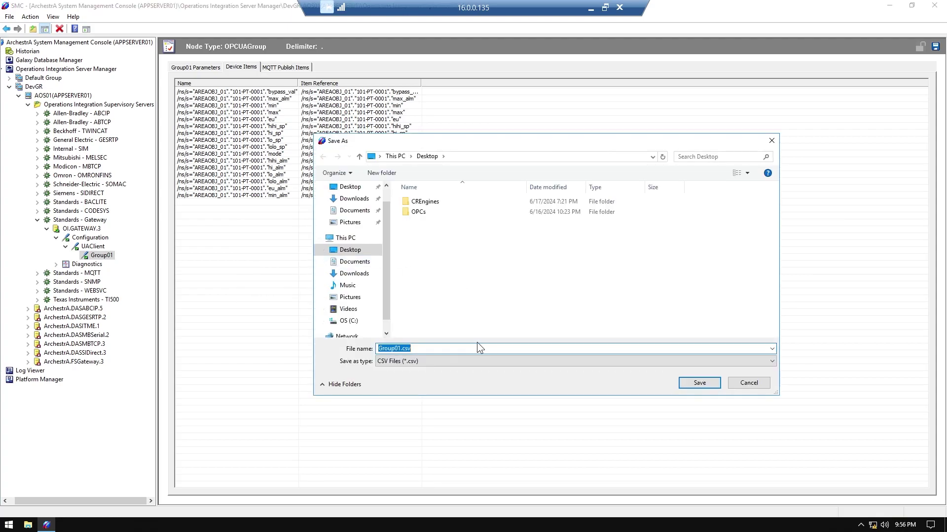
{"action": "type", "text": "UAClientTags"}
{"action": "key", "text": "Return"}
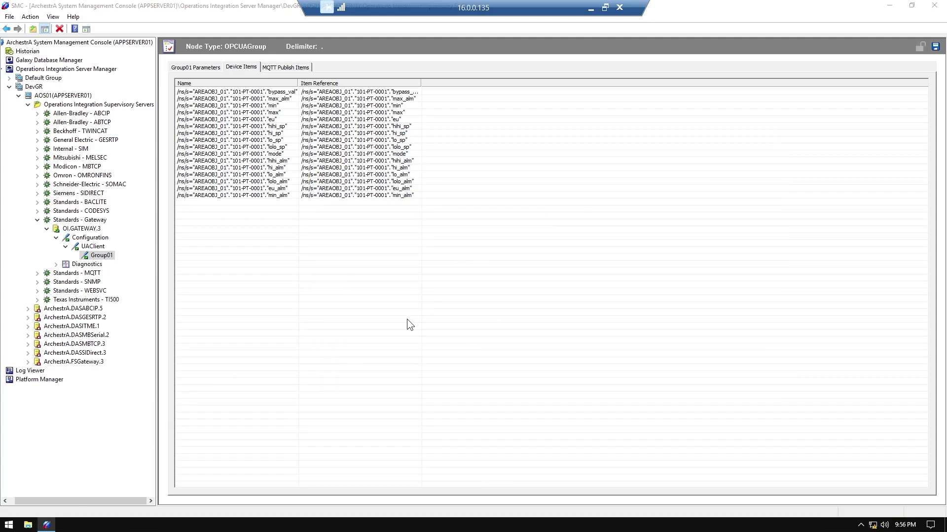
{"action": "key", "text": "super+e"}
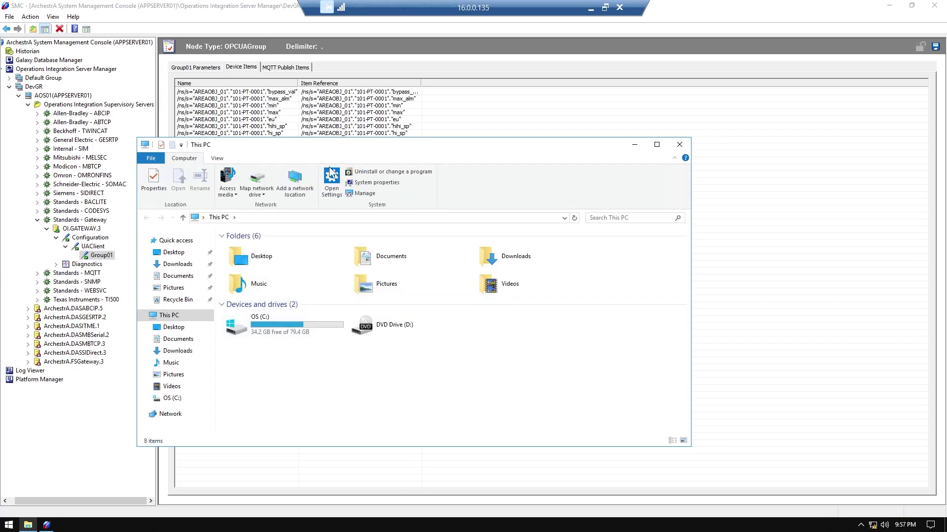
Open UAClientItems.csv from the Desktop in Excel and autofit columns A and B.
{"action": "left_click", "coordinate": [174, 252]}
{"action": "double_click", "coordinate": [261, 277]}
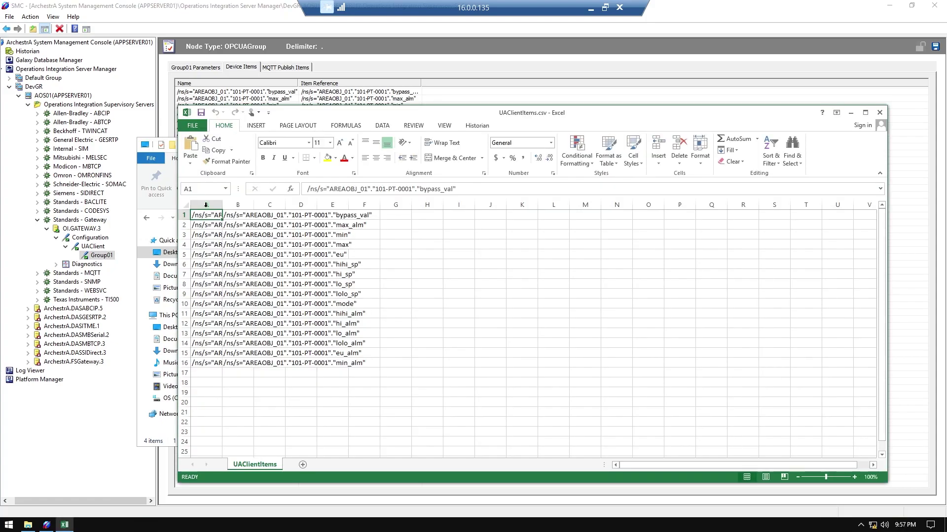
{"action": "left_click", "coordinate": [186, 204]}
{"action": "double_click", "coordinate": [222, 205]}
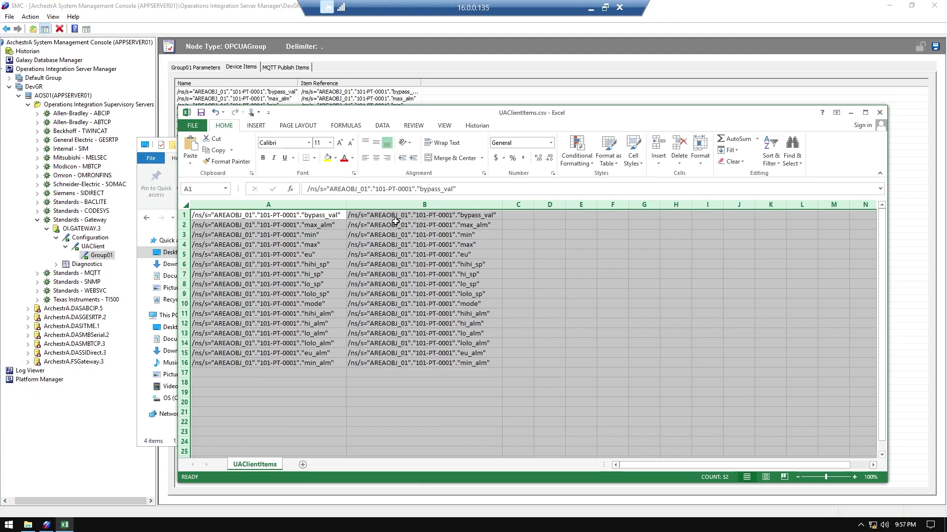
{"action": "left_click", "coordinate": [396, 217]}
Strip the AREAOBJ_01 prefix from every item name in column A.
{"action": "left_click_drag", "start_coordinate": [298, 218], "coordinate": [286, 363]}
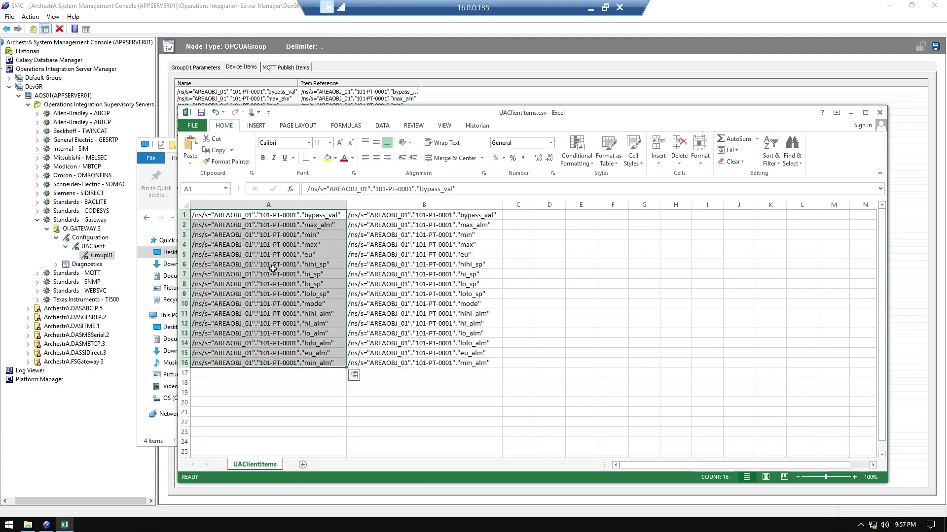
{"action": "left_click", "coordinate": [244, 218]}
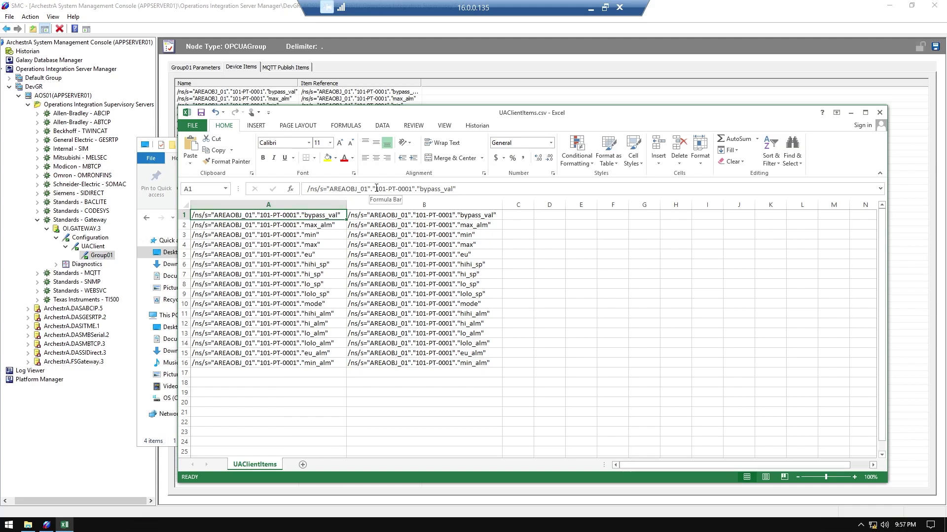
{"action": "left_click", "coordinate": [298, 205]}
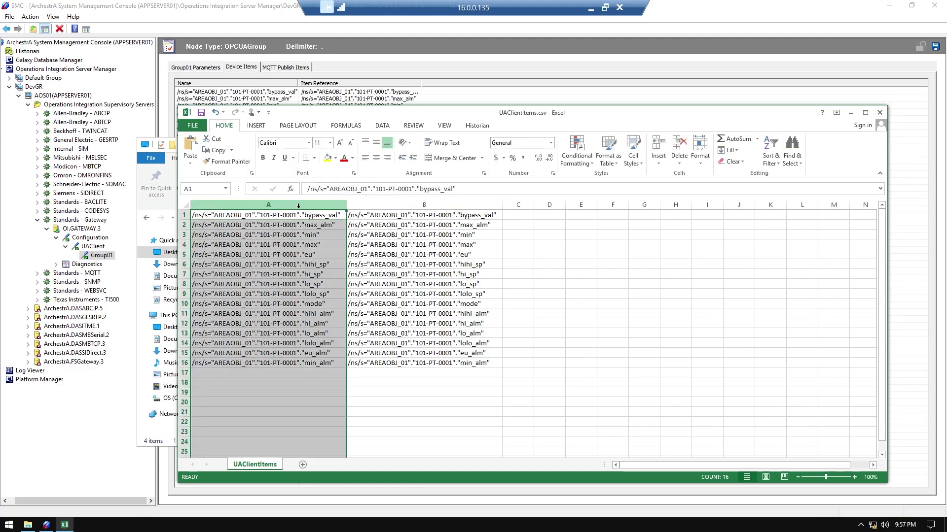
{"action": "key", "text": "ctrl+h"}
{"action": "type", "text": "/ns/s=\"AREAOBJ_01\".\""}
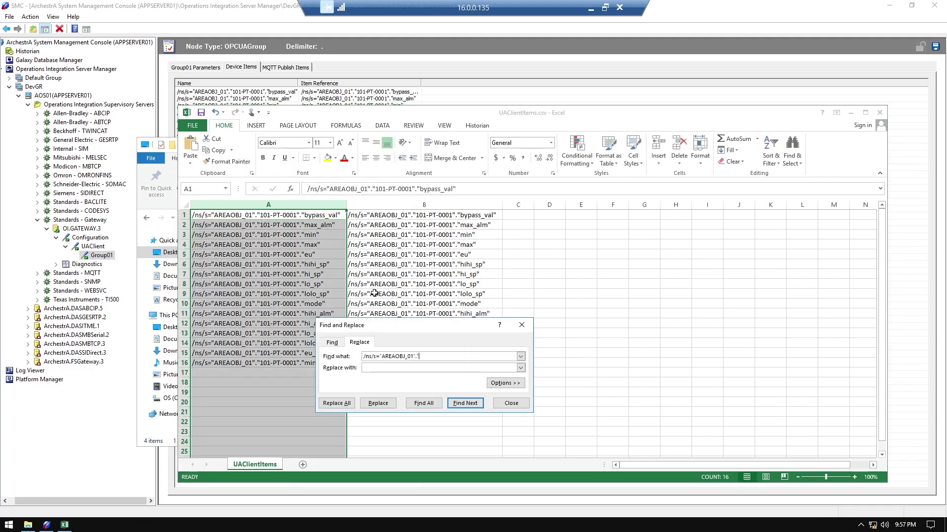
{"action": "left_click", "coordinate": [336, 403]}
{"action": "key", "text": "Return"}
Remove all double quotes from column A's item names.
{"action": "left_click", "coordinate": [403, 368]}
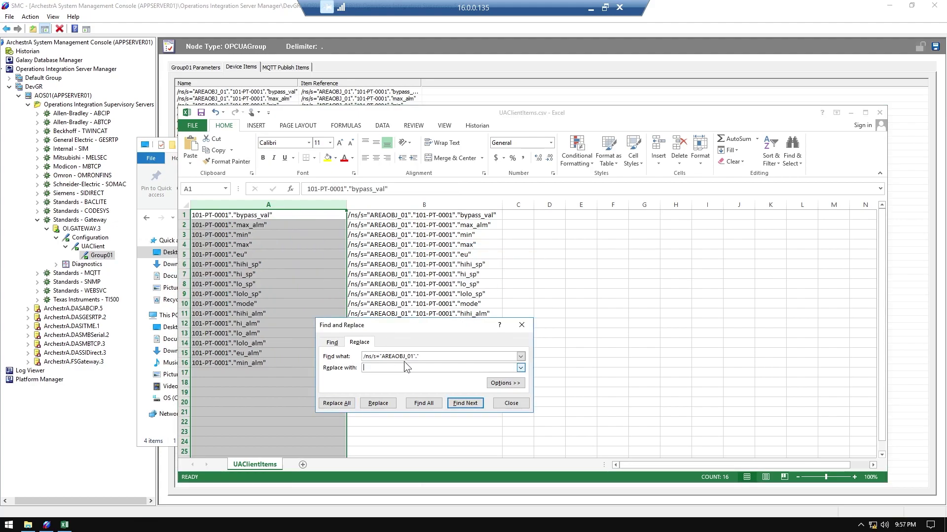
{"action": "left_click_drag", "start_coordinate": [419, 356], "coordinate": [330, 356]}
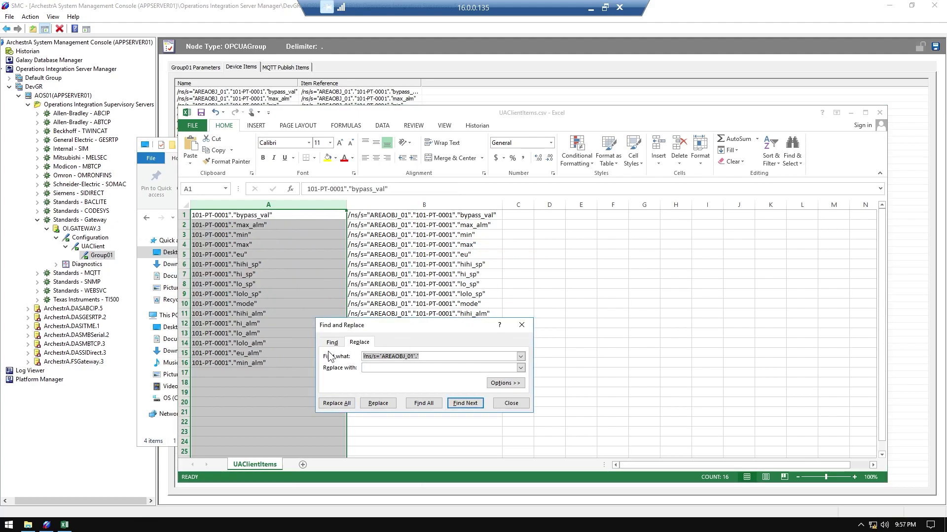
{"action": "type", "text": "\""}
{"action": "left_click", "coordinate": [390, 368]}
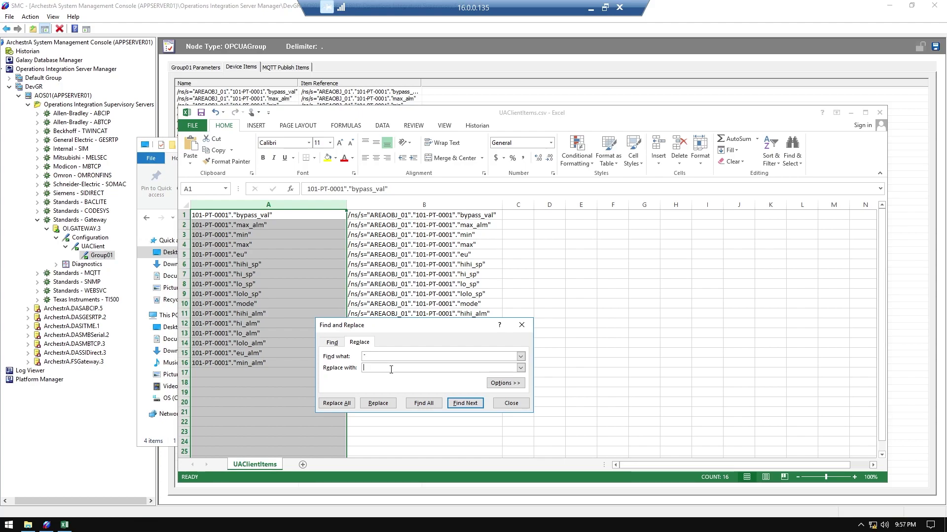
{"action": "key", "text": "alt+a"}
{"action": "key", "text": "Return"}
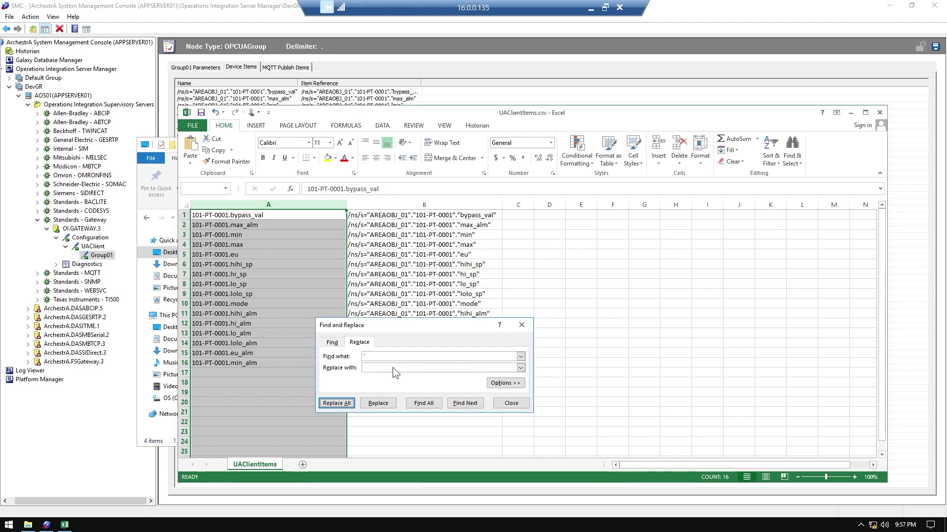
{"action": "key", "text": "Escape"}
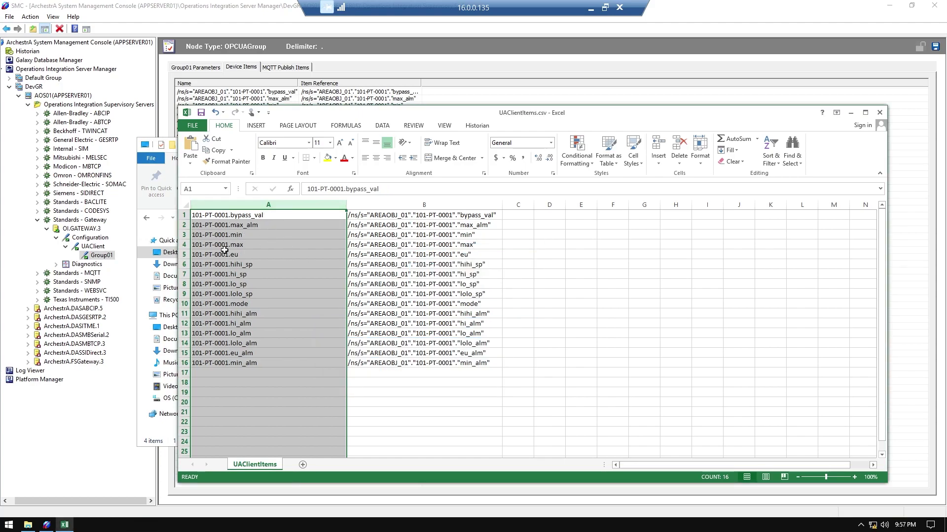
{"action": "left_click", "coordinate": [228, 222]}
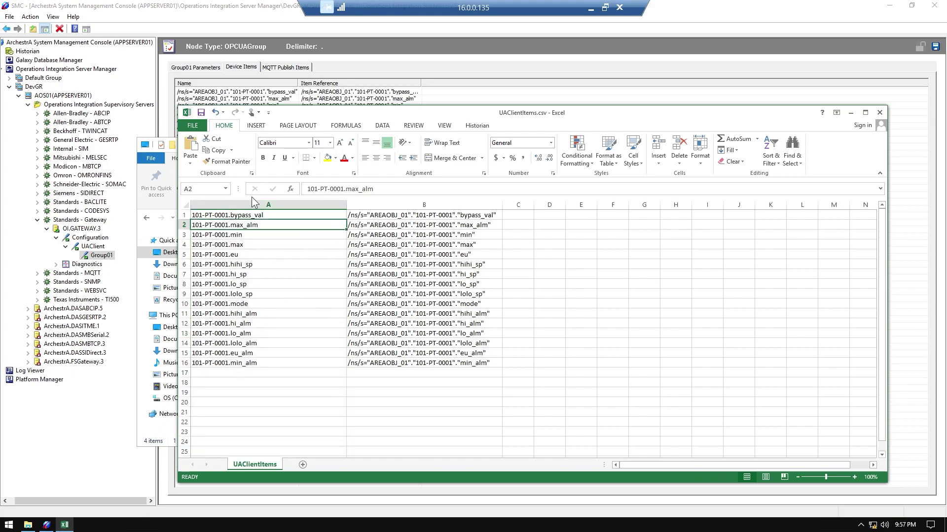
Save the workbook over the existing UAClientItems.csv, keeping CSV format, and close it.
{"action": "left_click", "coordinate": [879, 113]}
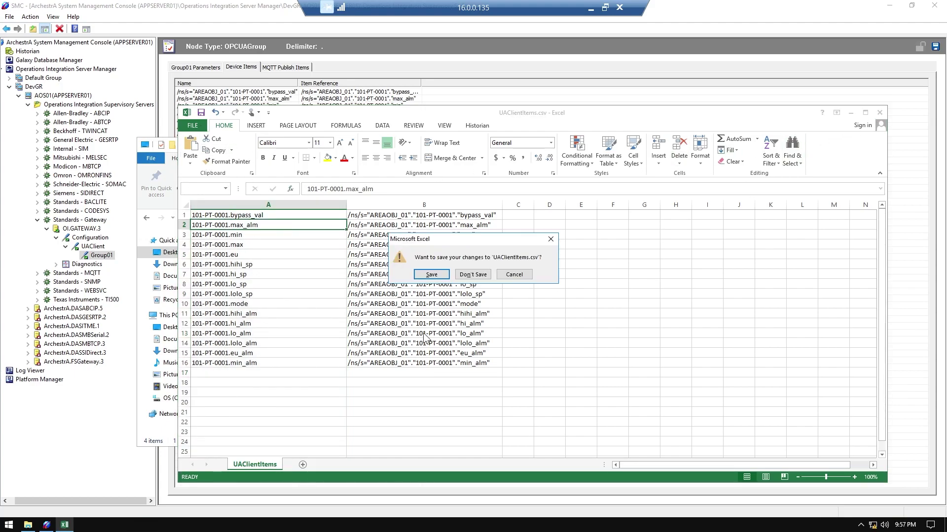
{"action": "left_click", "coordinate": [432, 274]}
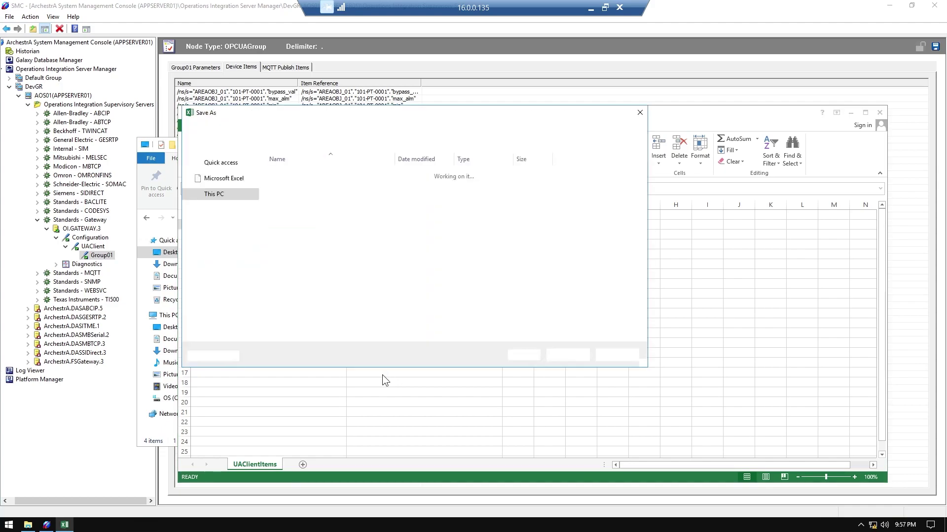
{"action": "left_click", "coordinate": [568, 355]}
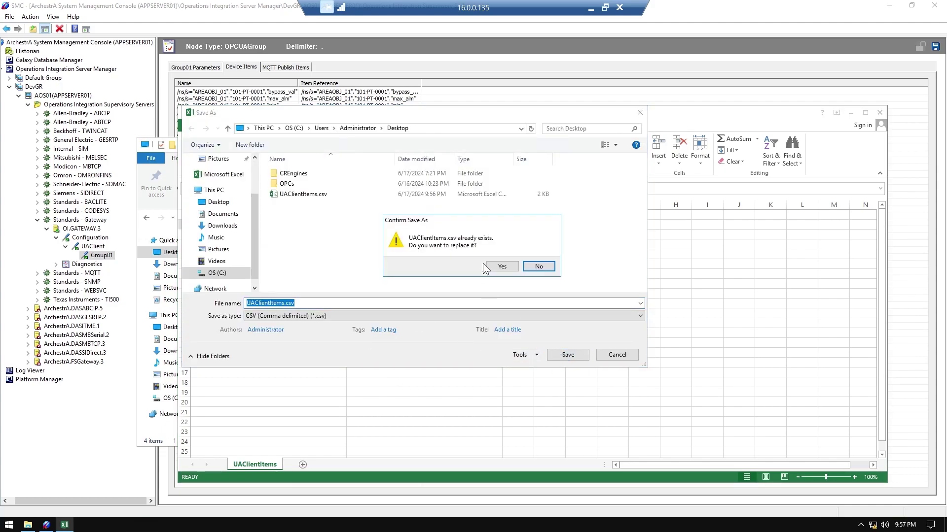
{"action": "left_click", "coordinate": [539, 266]}
{"action": "left_click", "coordinate": [433, 291]}
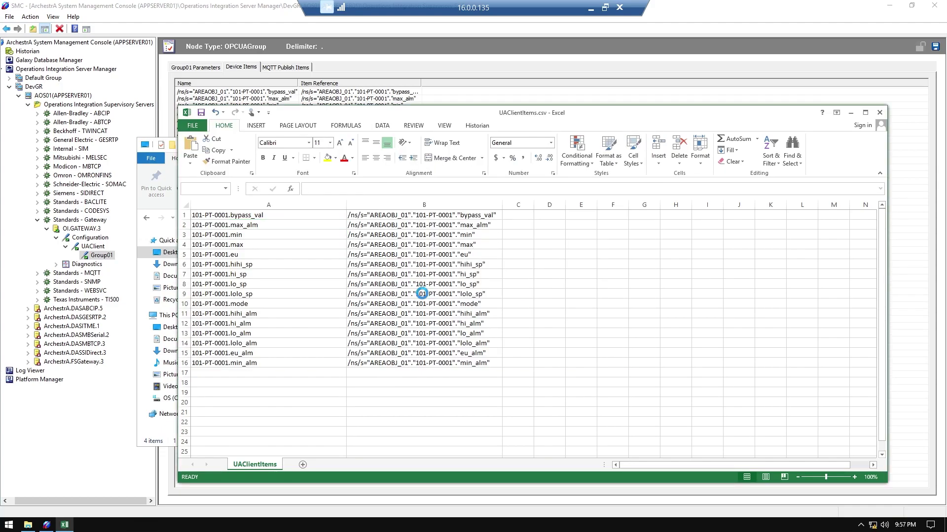
{"action": "left_click", "coordinate": [641, 149]}
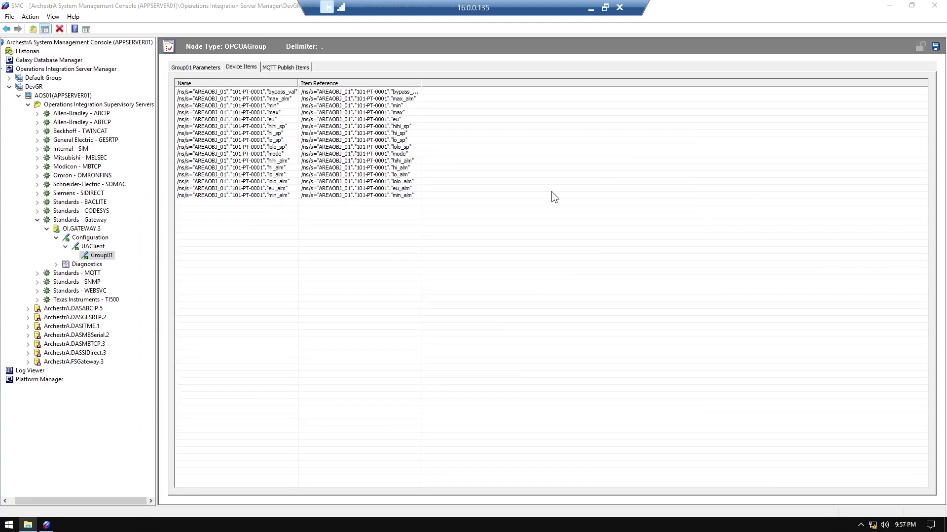
Clear all Group01 device items and import the replacements from UAClientItems.csv.
{"action": "right_click", "coordinate": [290, 238]}
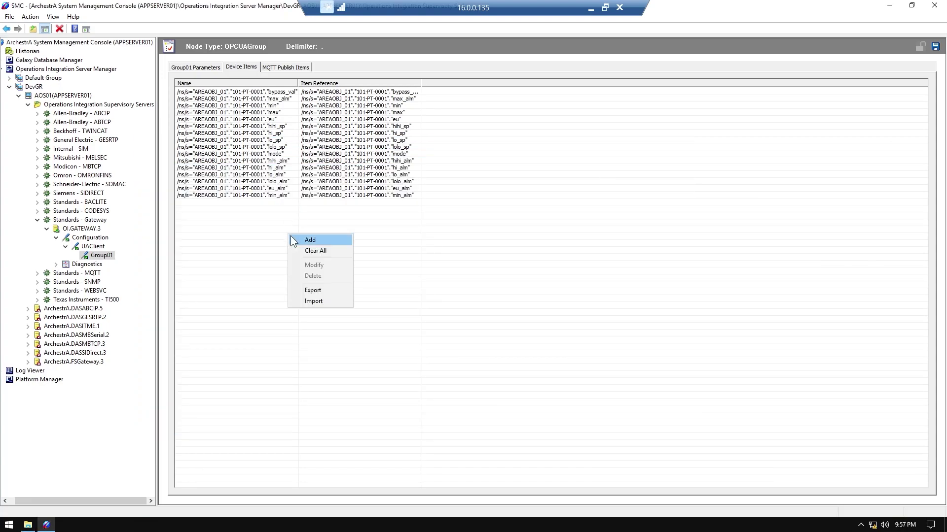
{"action": "left_click", "coordinate": [312, 252]}
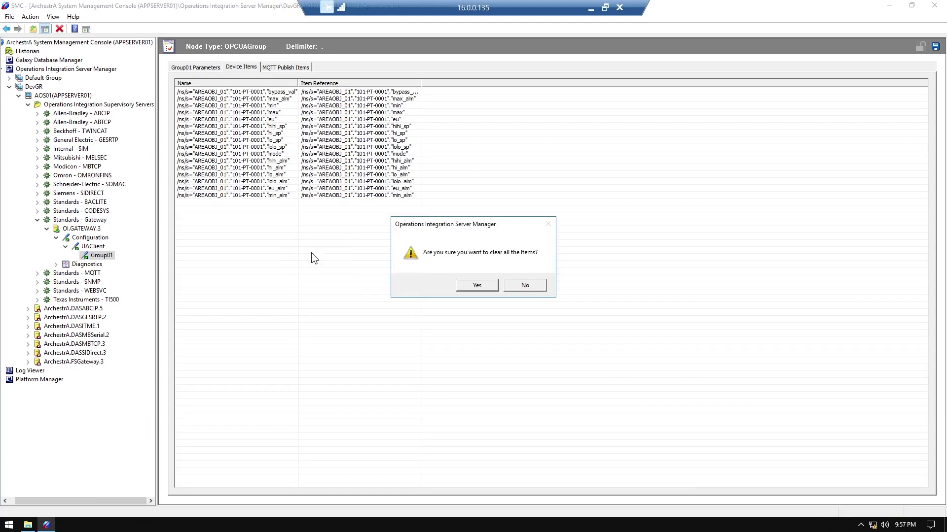
{"action": "left_click", "coordinate": [496, 287]}
{"action": "right_click", "coordinate": [266, 230]}
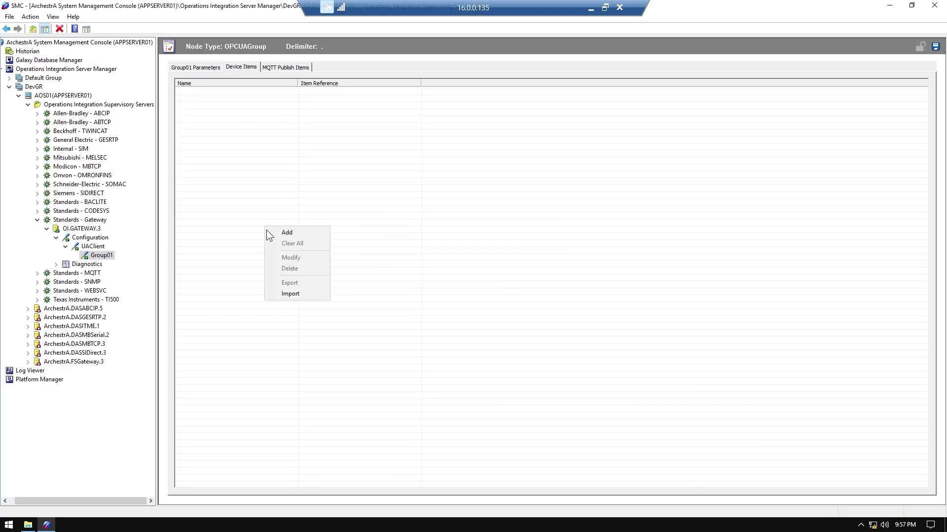
{"action": "left_click", "coordinate": [290, 294]}
{"action": "left_click", "coordinate": [446, 223]}
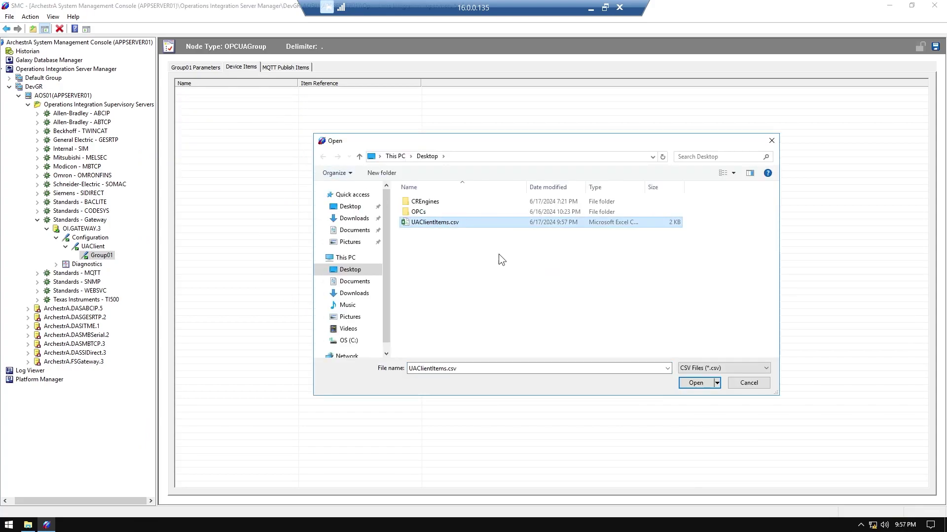
{"action": "left_click", "coordinate": [692, 383]}
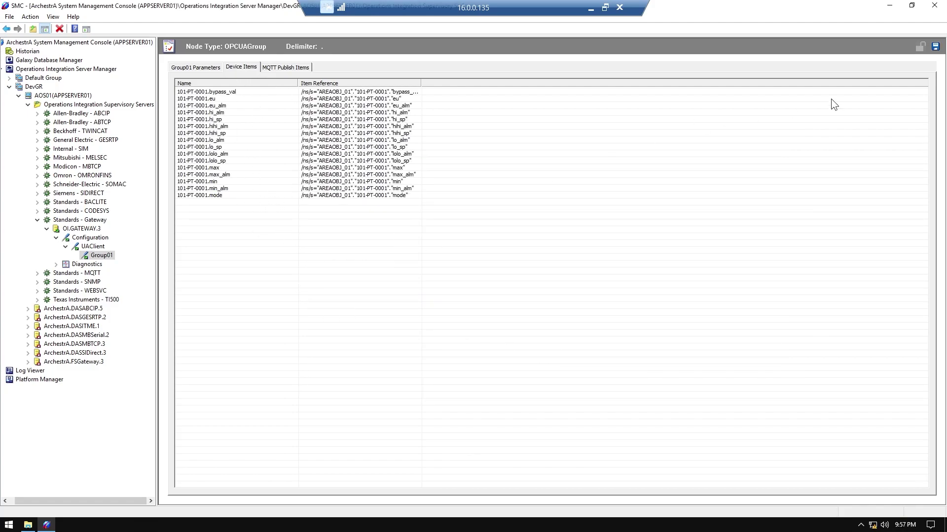
Check the imported items such as 101-PT-0001.bypass_val and save the group configuration.
{"action": "left_click", "coordinate": [202, 69]}
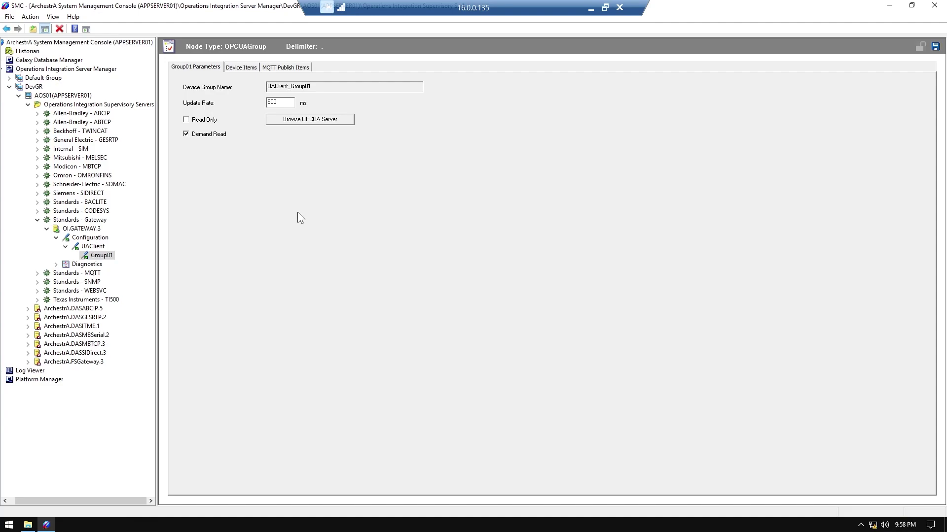
{"action": "left_click", "coordinate": [245, 69]}
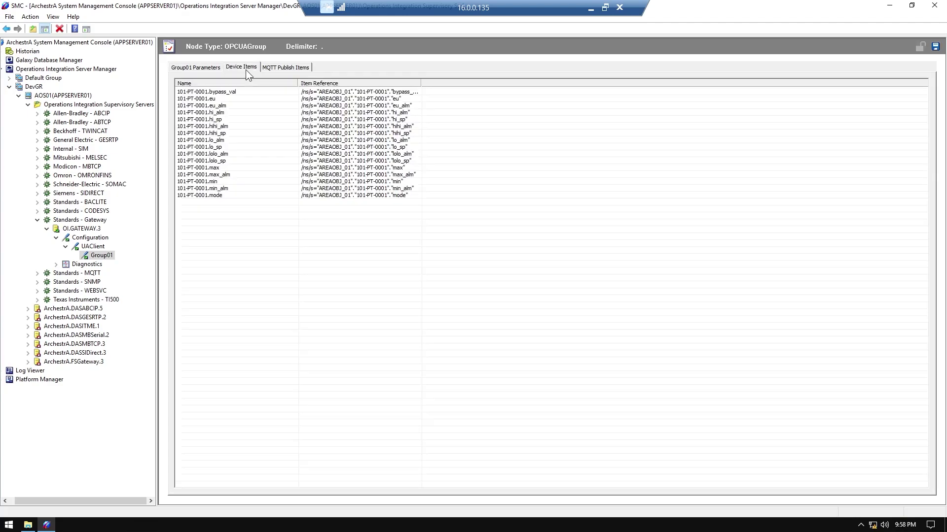
{"action": "left_click", "coordinate": [212, 71]}
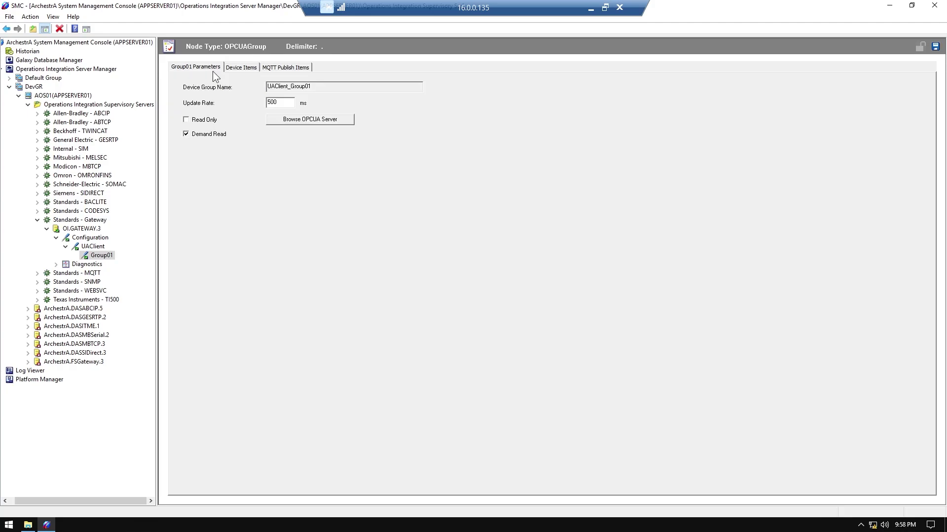
{"action": "left_click", "coordinate": [935, 47]}
Minimize SMC, start ArchestrA IDE 2014 R2 from the Start menu, and connect to DevGR.
{"action": "left_click", "coordinate": [890, 6]}
{"action": "key", "text": "super"}
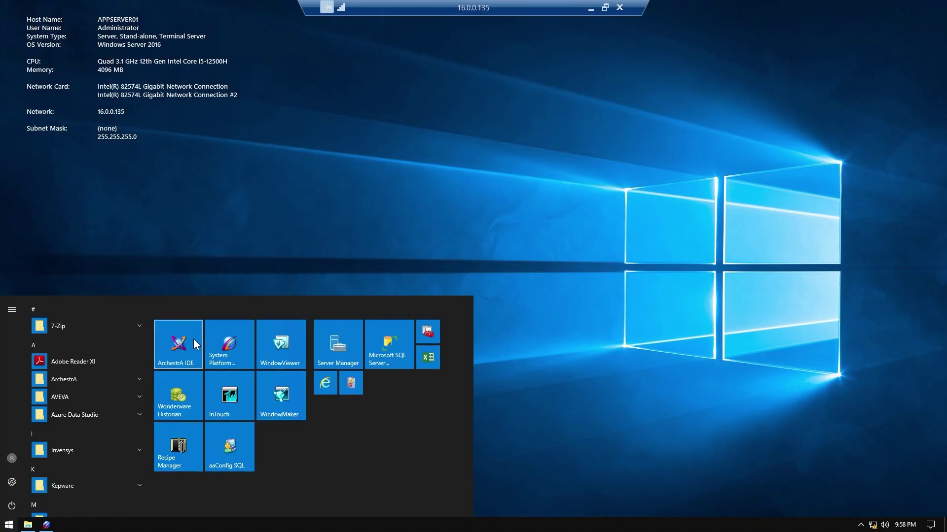
{"action": "left_click", "coordinate": [194, 338]}
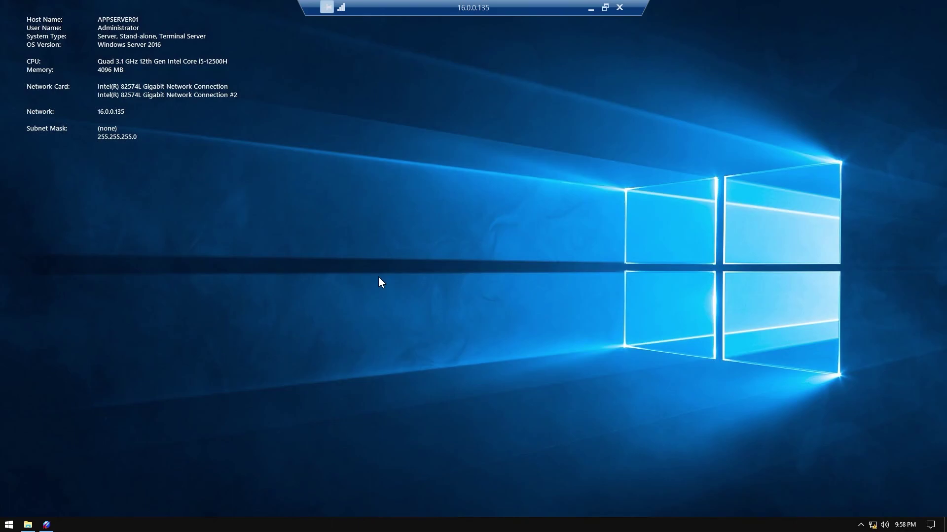
{"action": "left_click", "coordinate": [600, 204]}
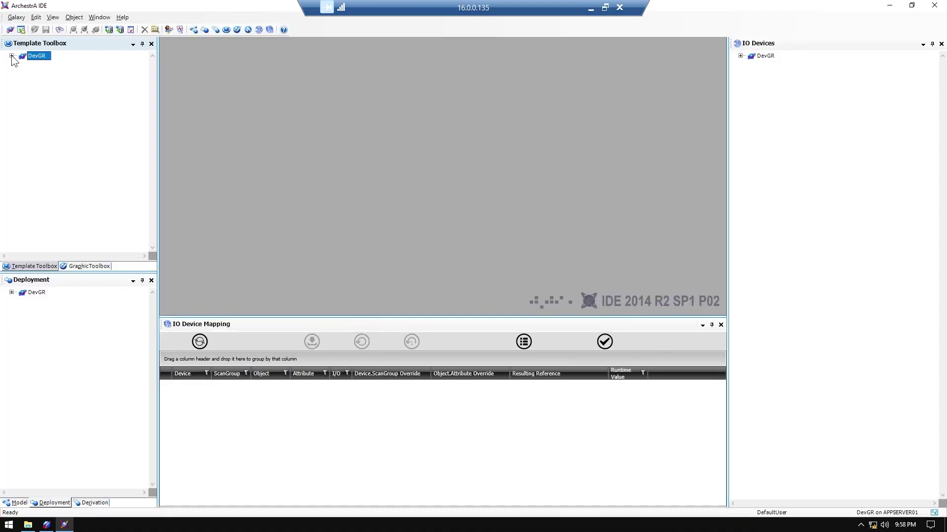
Expand DevGR > _myAssets > InstrumentAssets templates and the deployment tree through AosEngine01 > WWTP.
{"action": "left_click", "coordinate": [12, 56]}
{"action": "left_click", "coordinate": [21, 64]}
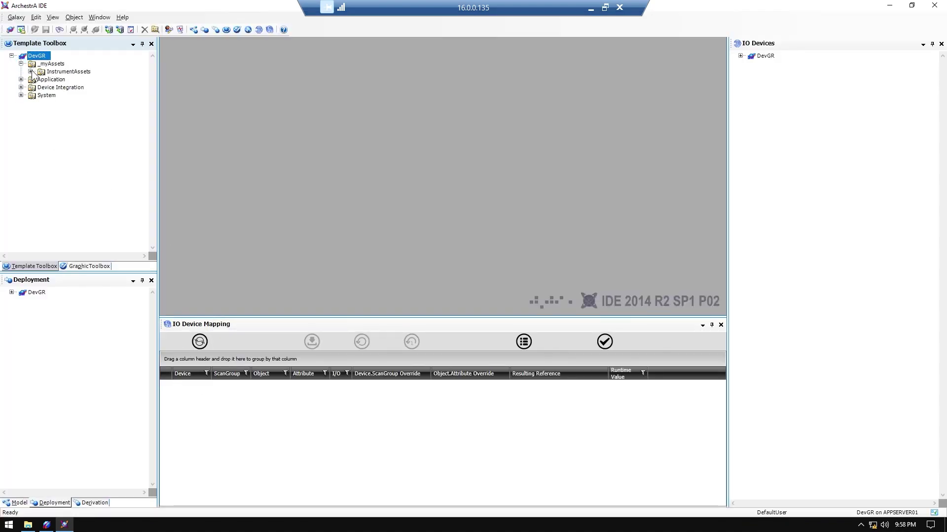
{"action": "left_click", "coordinate": [30, 72]}
{"action": "left_click", "coordinate": [76, 80]}
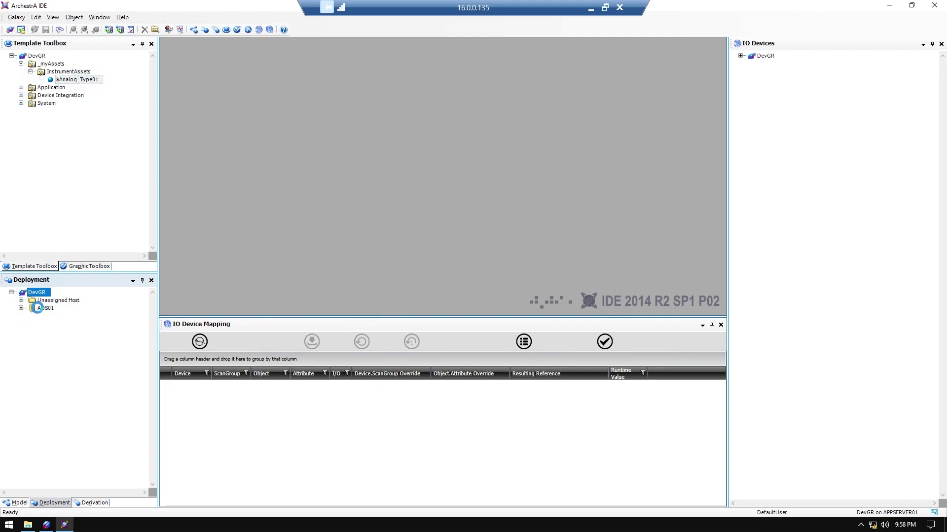
{"action": "left_click", "coordinate": [30, 315]}
{"action": "left_click", "coordinate": [63, 324]}
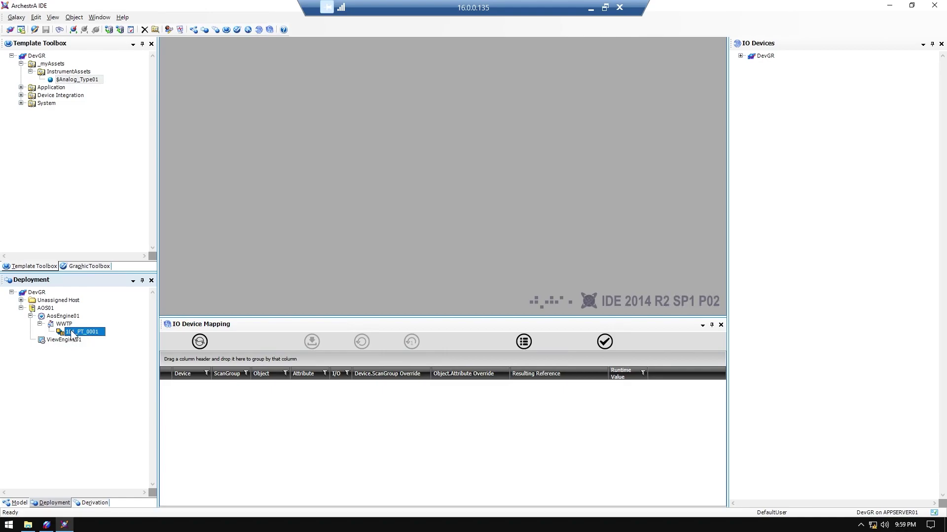
Review the Errors/Warnings in 101_PT_0001's properties, then close the dialog.
{"action": "right_click", "coordinate": [102, 465]}
{"action": "left_click", "coordinate": [118, 511]}
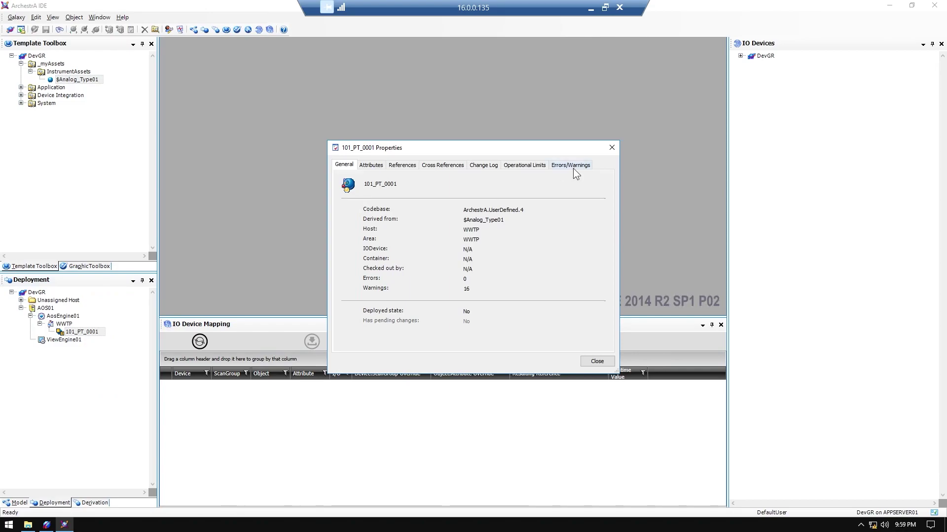
{"action": "left_click", "coordinate": [572, 165]}
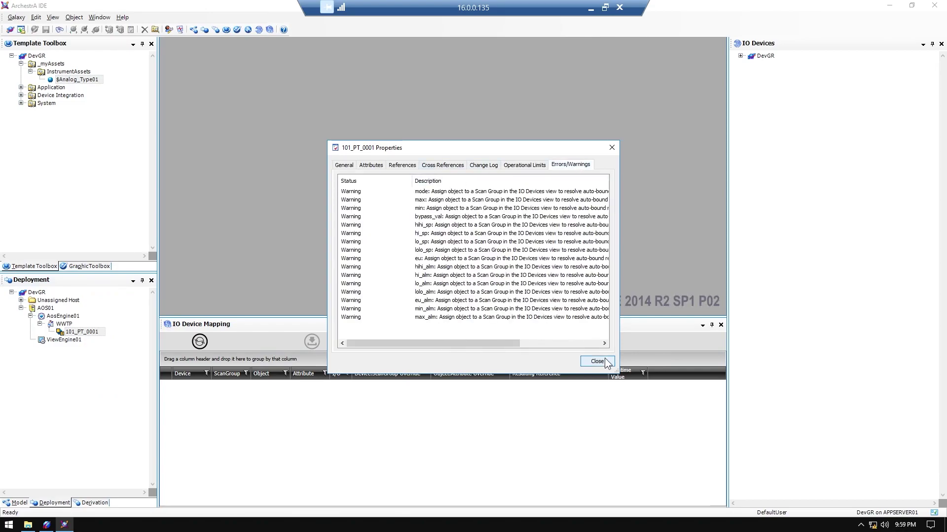
{"action": "left_click", "coordinate": [596, 361]}
Open the $Analog_Type01 template for editing.
{"action": "left_click", "coordinate": [91, 80]}
{"action": "right_click", "coordinate": [95, 79]}
{"action": "left_click", "coordinate": [123, 85]}
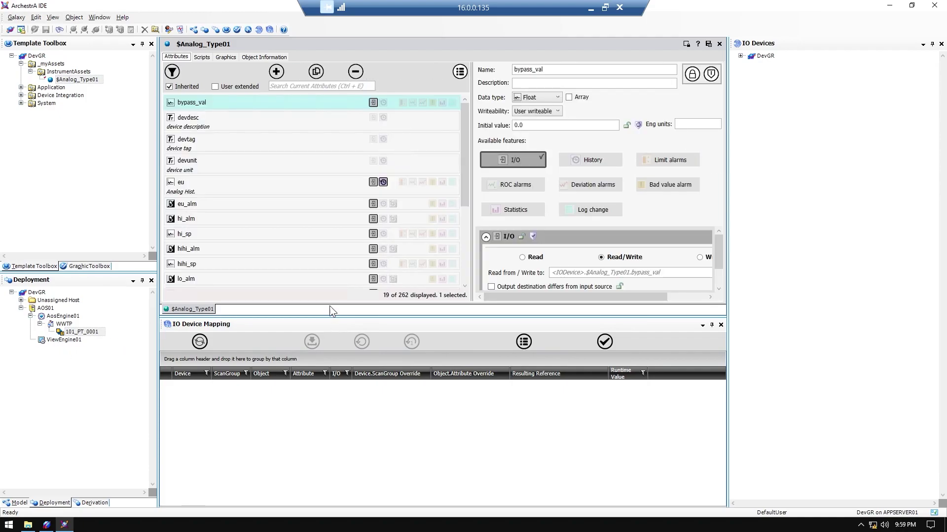
Enlarge the editor panels, scroll through all $Analog_Type01 attributes, then close the template editor.
{"action": "left_click_drag", "start_coordinate": [324, 315], "coordinate": [324, 387]}
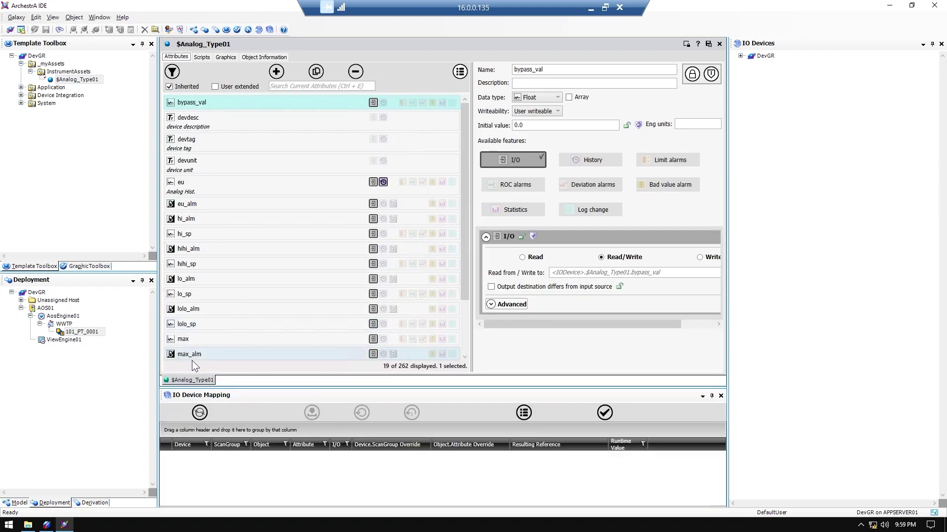
{"action": "scroll", "coordinate": [462, 290], "scroll_direction": "down", "scroll_amount": 1}
{"action": "scroll", "coordinate": [460, 286], "scroll_direction": "down", "scroll_amount": 1}
{"action": "scroll", "coordinate": [464, 211], "scroll_direction": "up", "scroll_amount": 3}
{"action": "scroll", "coordinate": [460, 277], "scroll_direction": "down", "scroll_amount": 3}
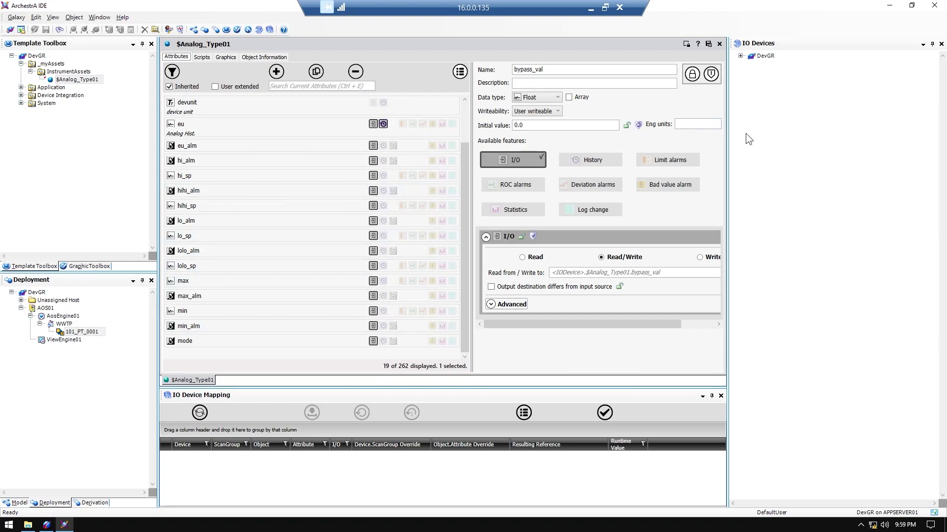
{"action": "left_click_drag", "start_coordinate": [728, 160], "coordinate": [772, 160]}
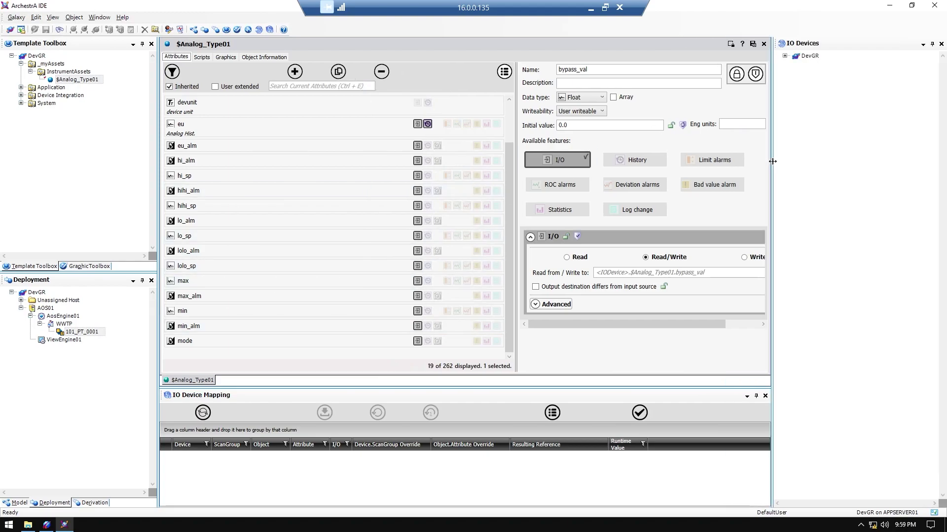
{"action": "left_click", "coordinate": [764, 43]}
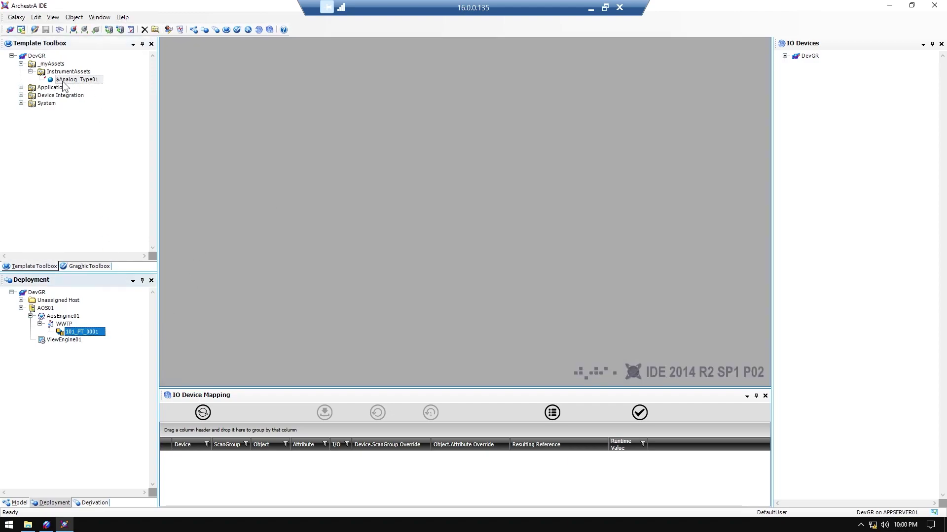
Create a new instance from the $OPCClient Device Integration template.
{"action": "left_click", "coordinate": [21, 95]}
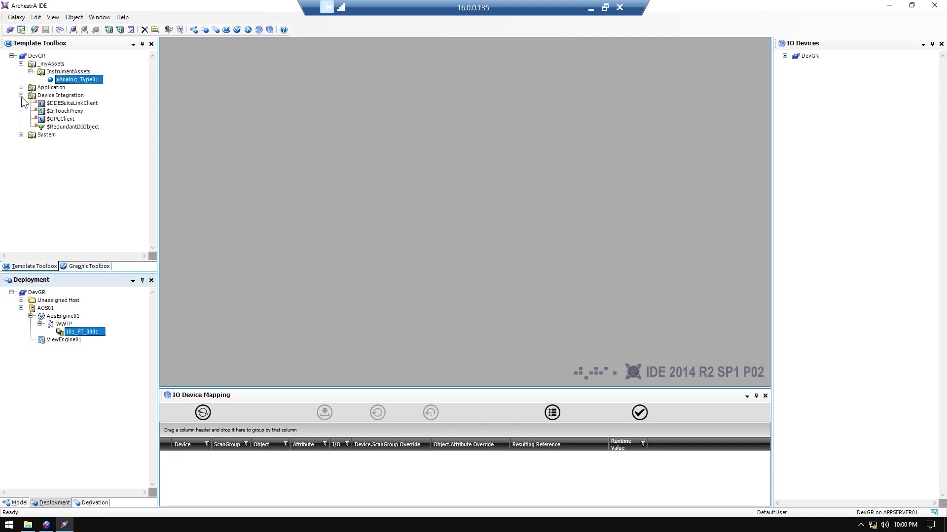
{"action": "right_click", "coordinate": [60, 119]}
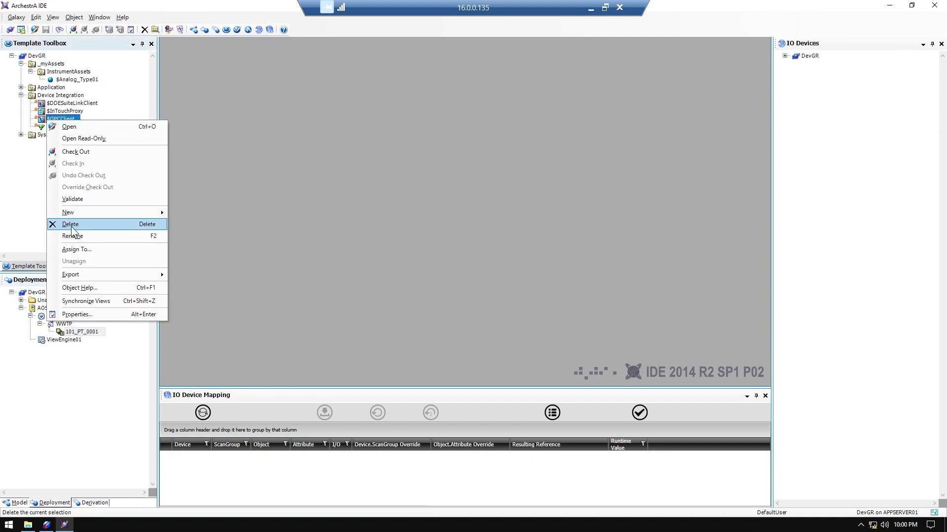
{"action": "mouse_move", "coordinate": [74, 212]}
{"action": "left_click", "coordinate": [227, 213]}
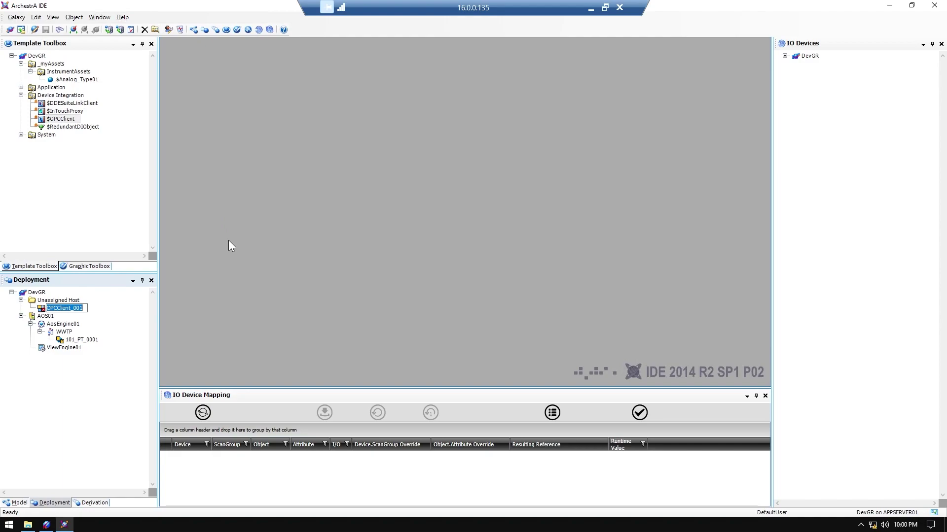
Check the System Management Console briefly, then return to the IDE.
{"action": "left_click", "coordinate": [64, 525]}
{"action": "left_click", "coordinate": [64, 525]}
{"action": "left_click", "coordinate": [47, 525]}
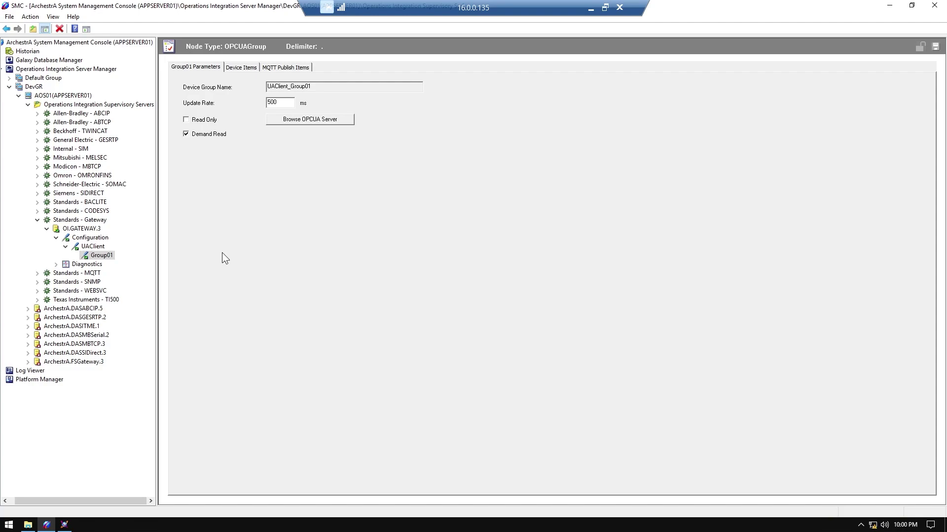
{"action": "left_click", "coordinate": [888, 9]}
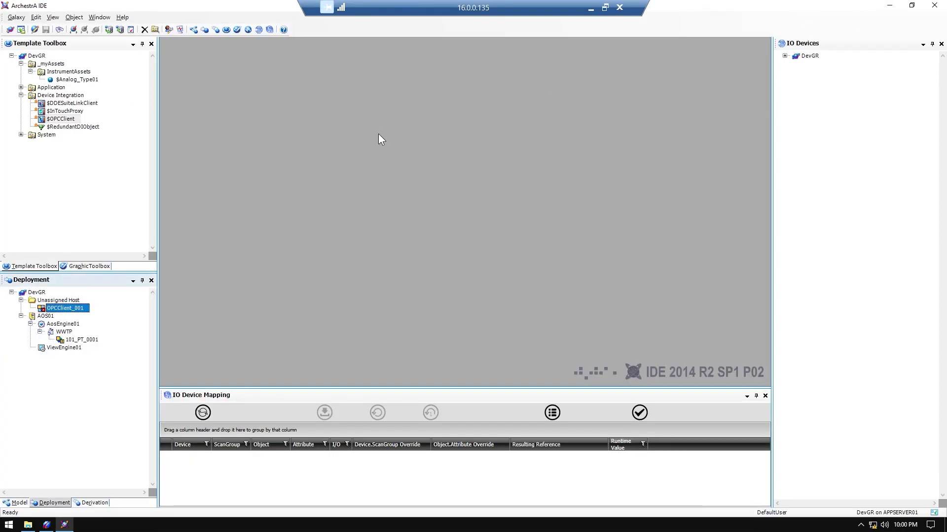
Rename OPCClient_001 to UAClient and open it for editing.
{"action": "left_click", "coordinate": [67, 309]}
{"action": "type", "text": "UAClient"}
{"action": "key", "text": "Return"}
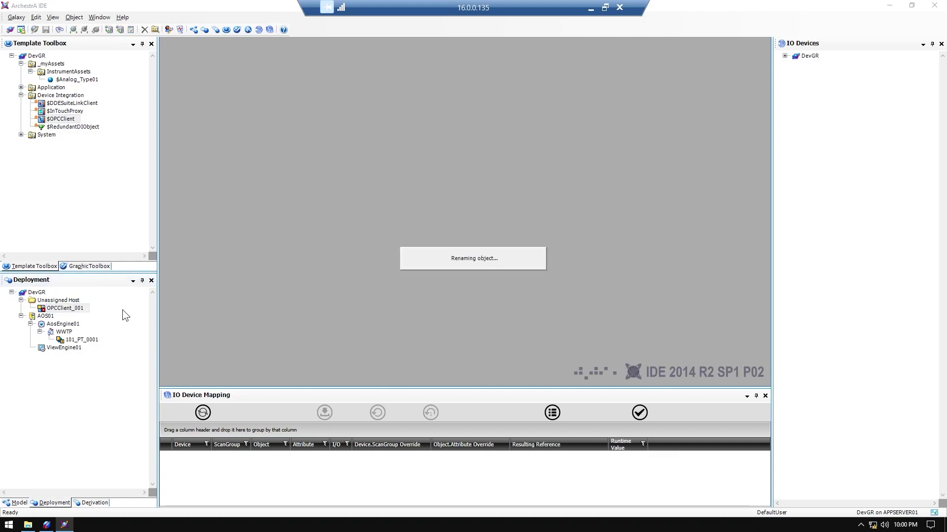
{"action": "right_click", "coordinate": [64, 311]}
{"action": "left_click", "coordinate": [109, 264]}
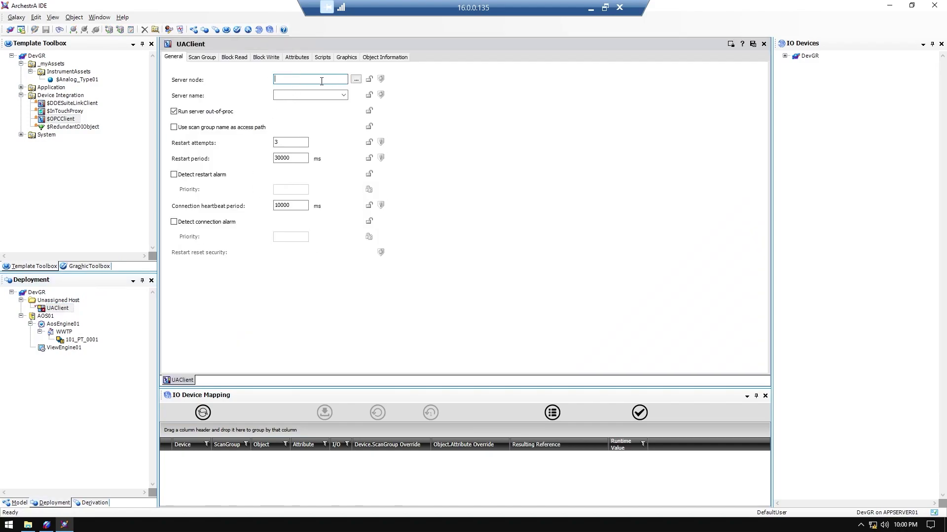
Enter APPSERVER01 as UAClient's server node and choose OI.GATEWAY.3 as server name.
{"action": "type", "text": "APPSERVER01"}
{"action": "left_click", "coordinate": [343, 95]}
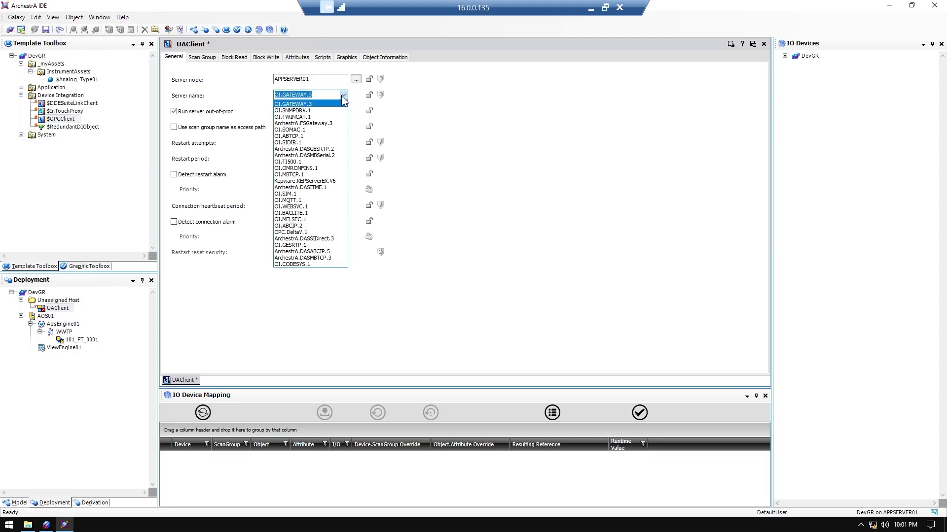
{"action": "left_click", "coordinate": [300, 104]}
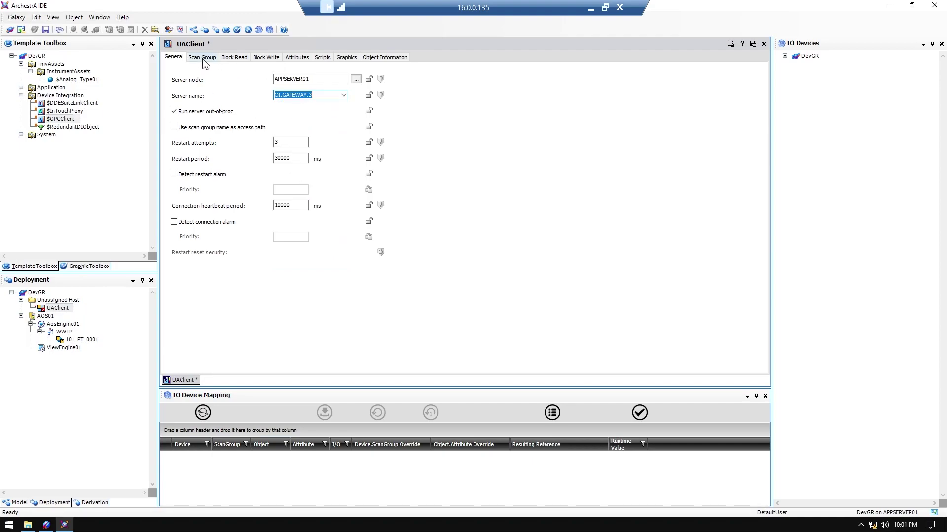
{"action": "left_click", "coordinate": [203, 58]}
Add scan group 'group' with update interval 500, plus one blank associated attribute row.
{"action": "left_click", "coordinate": [731, 78]}
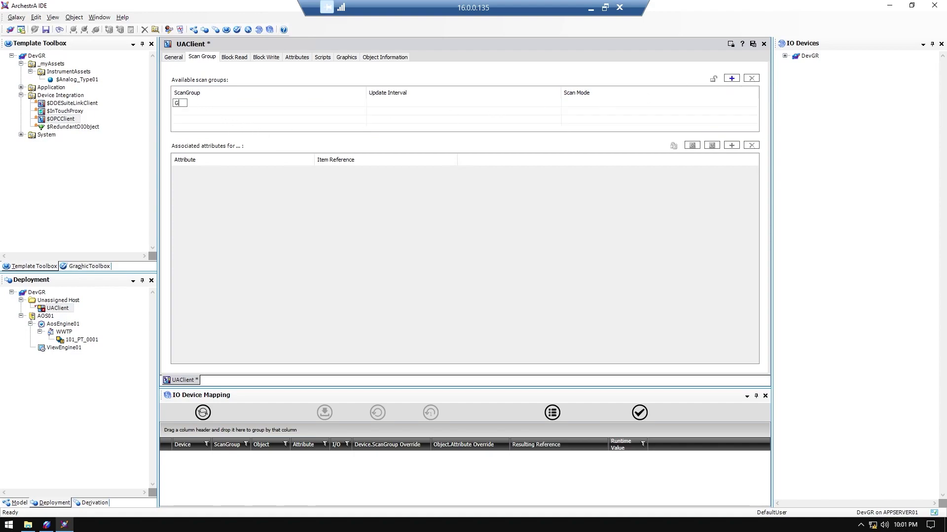
{"action": "type", "text": "Gro"}
{"action": "type", "text": "group"}
{"action": "key", "text": "Return"}
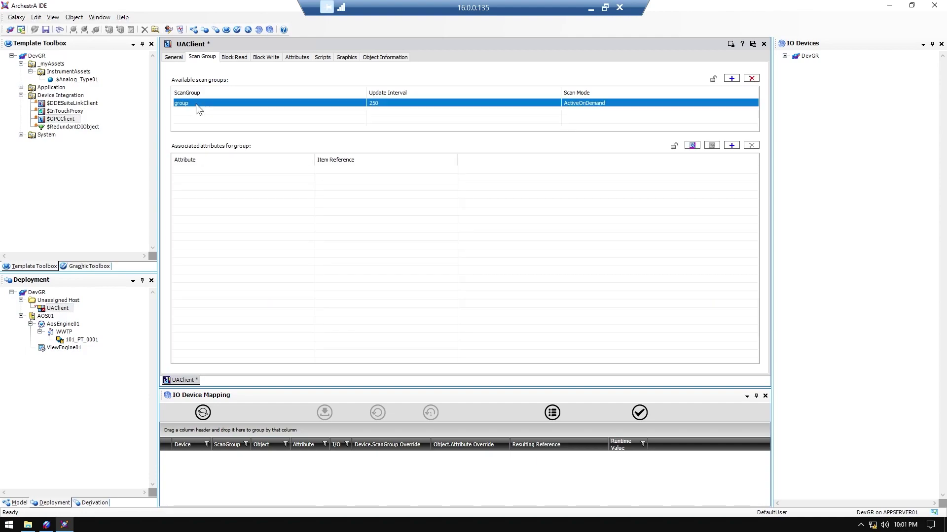
{"action": "left_click", "coordinate": [395, 102]}
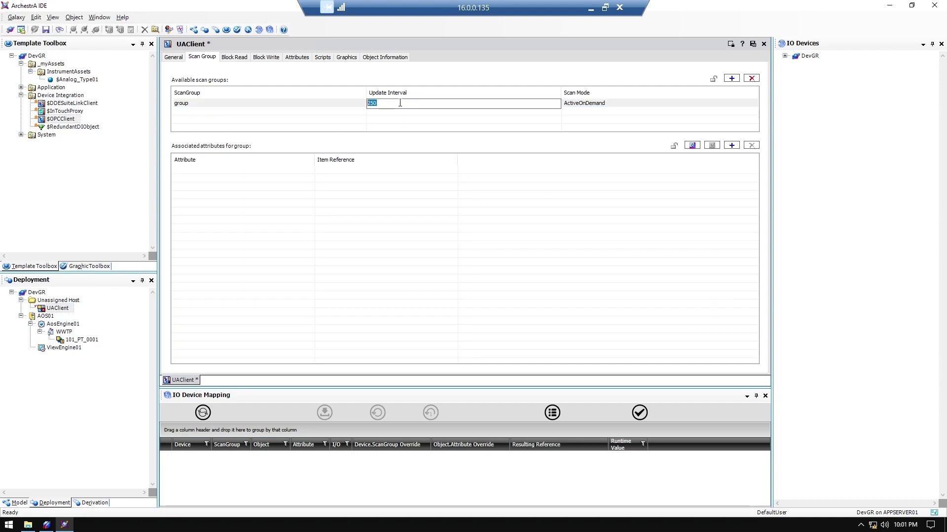
{"action": "type", "text": "500"}
{"action": "key", "text": "Return"}
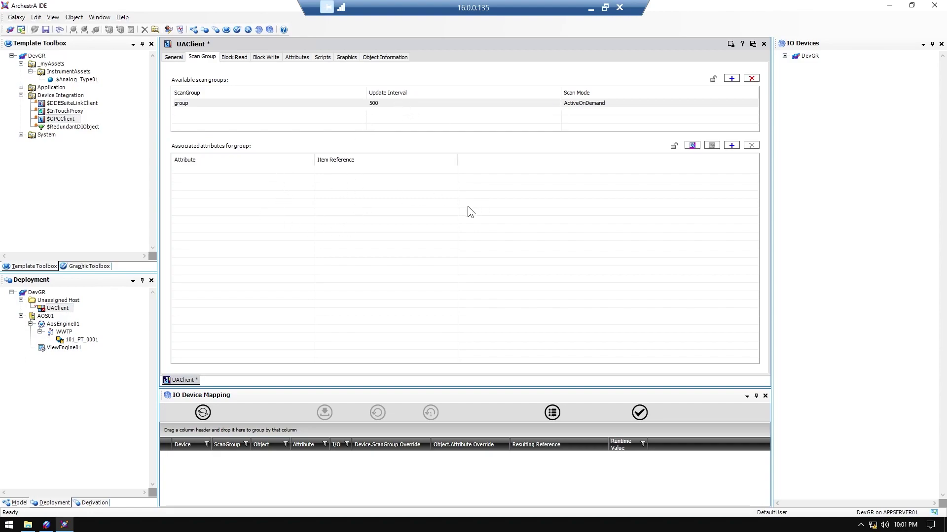
{"action": "left_click", "coordinate": [731, 146]}
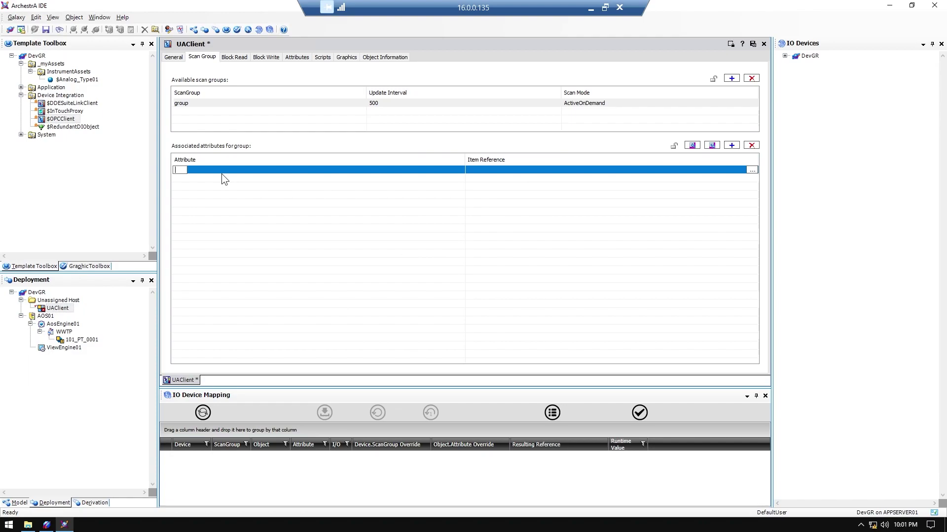
Browse UAClient > Group01 and add all 16 101-PT-0001 items, bypass_val through mode, as attributes.
{"action": "left_click", "coordinate": [751, 169]}
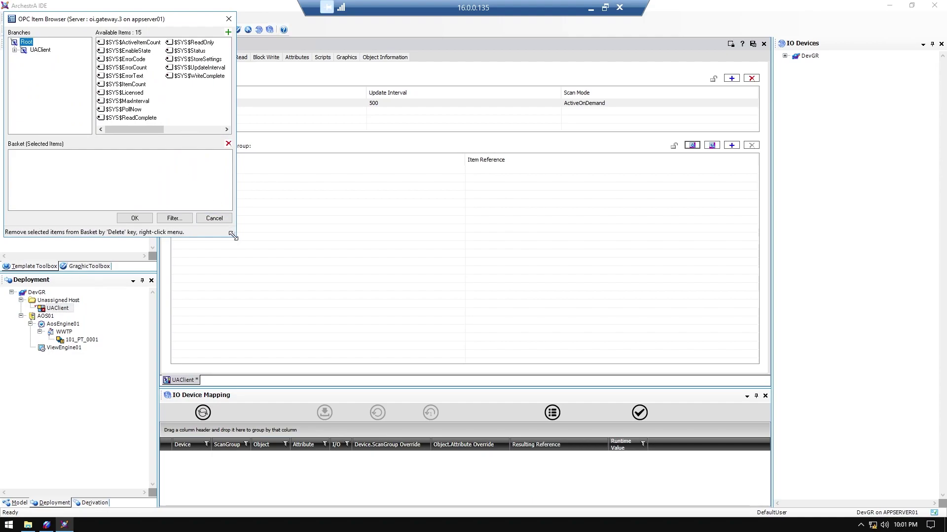
{"action": "left_click_drag", "start_coordinate": [232, 235], "coordinate": [251, 245]}
{"action": "left_click", "coordinate": [40, 49]}
{"action": "left_click", "coordinate": [15, 50]}
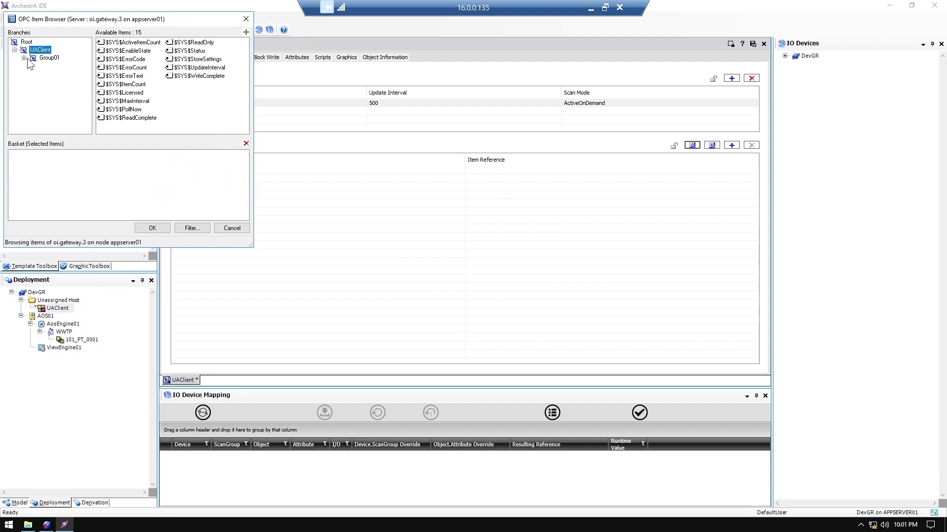
{"action": "left_click", "coordinate": [48, 58]}
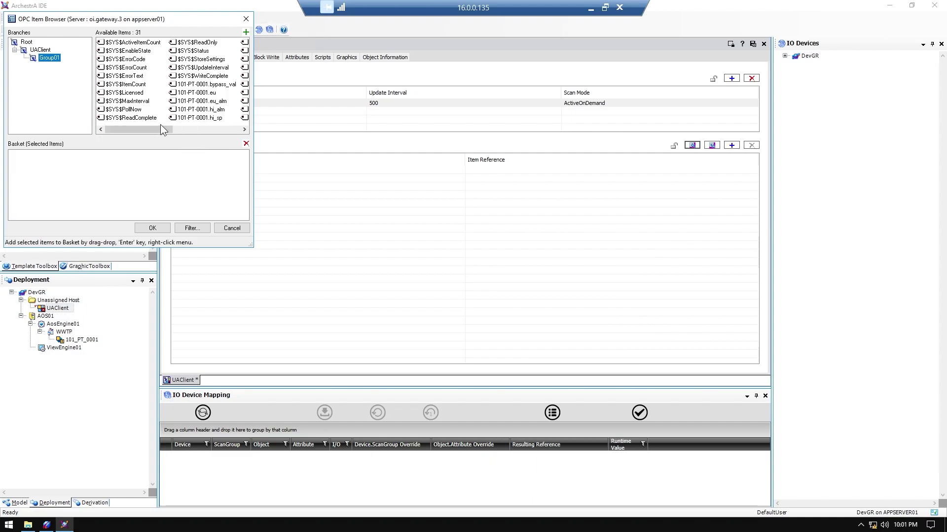
{"action": "left_click_drag", "start_coordinate": [156, 127], "coordinate": [156, 127]}
{"action": "left_click_drag", "start_coordinate": [250, 245], "coordinate": [363, 337]}
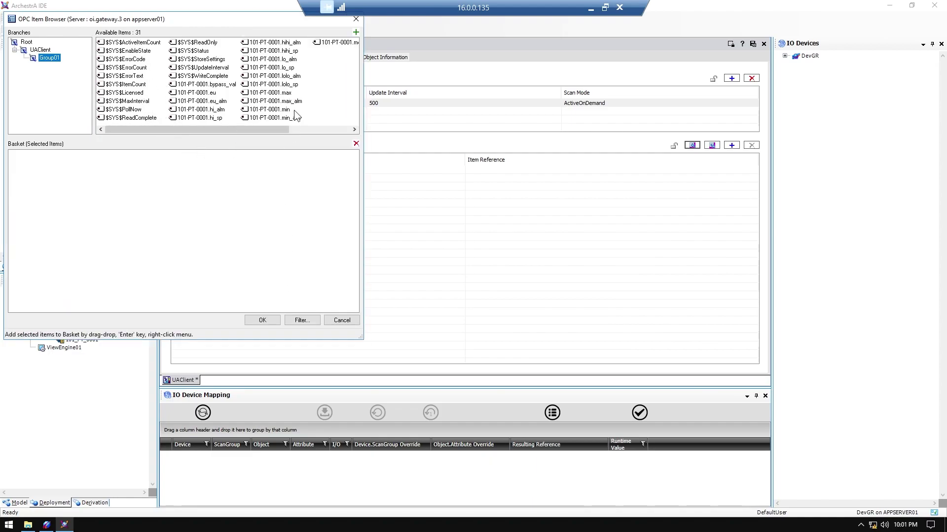
{"action": "left_click", "coordinate": [196, 85]}
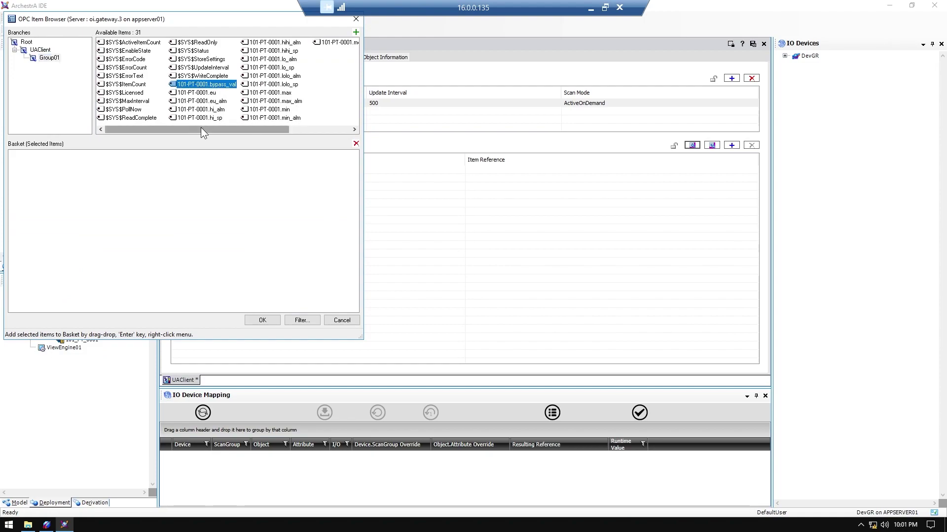
{"action": "left_click", "coordinate": [330, 42], "text": "shift"}
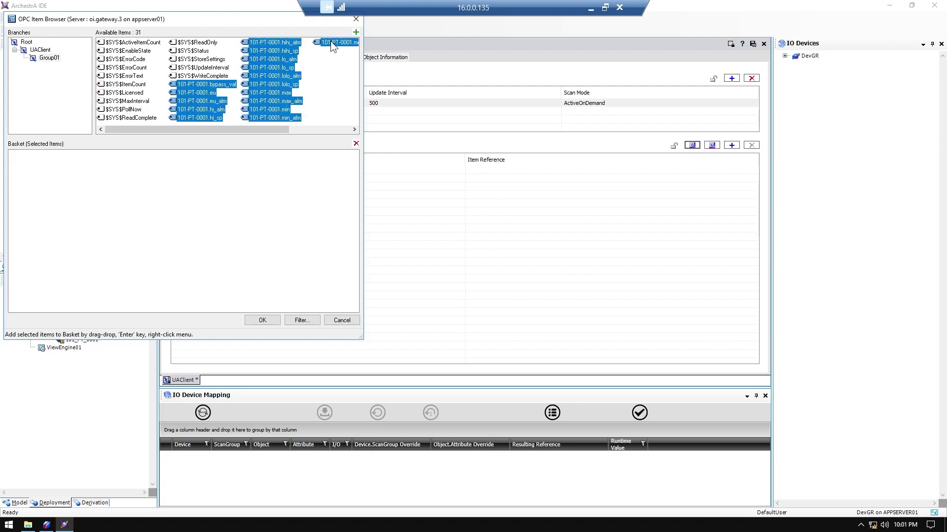
{"action": "left_click", "coordinate": [356, 33]}
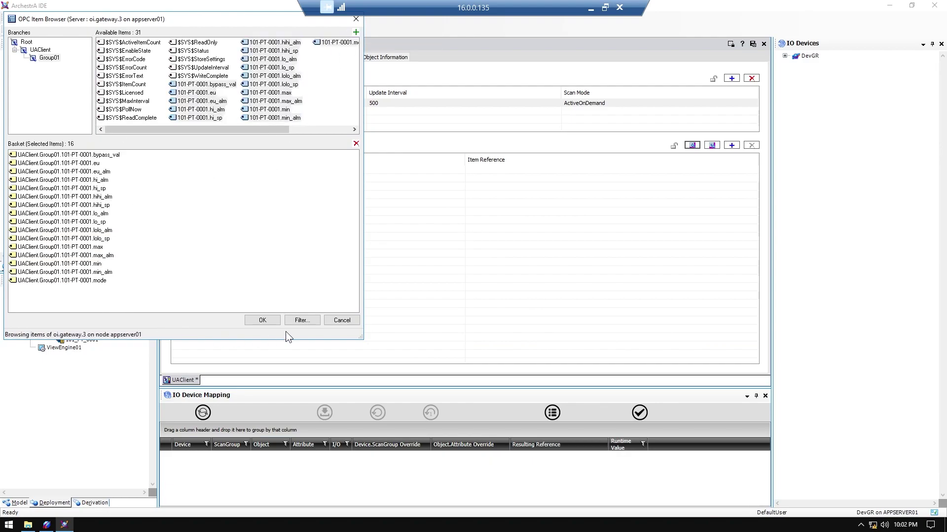
{"action": "left_click", "coordinate": [262, 320]}
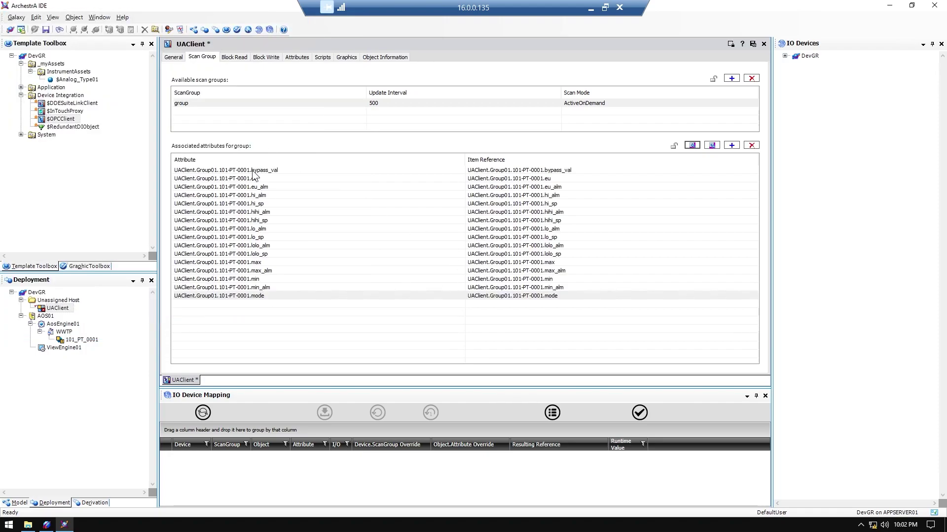
Save the 16 associated attributes as aaUAAttributes.csv, then open the Desktop in File Explorer.
{"action": "left_click", "coordinate": [253, 171]}
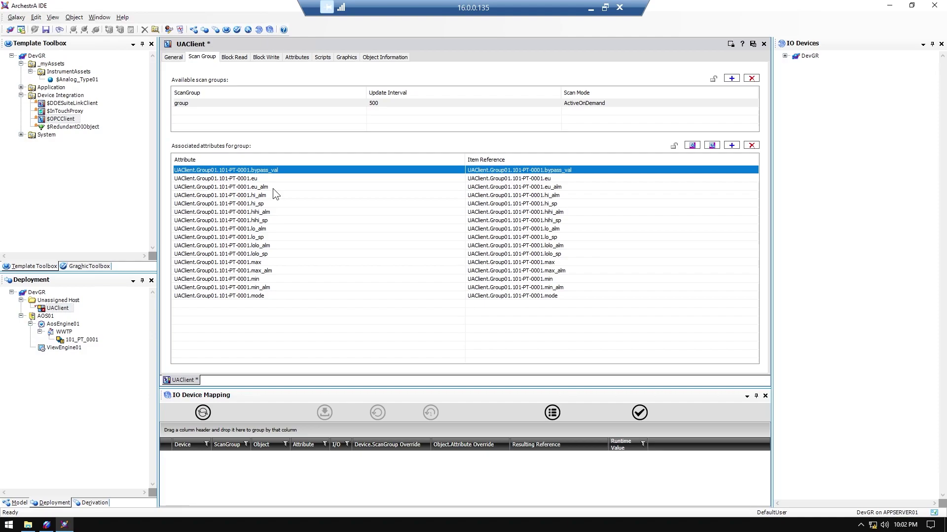
{"action": "left_click", "coordinate": [241, 329]}
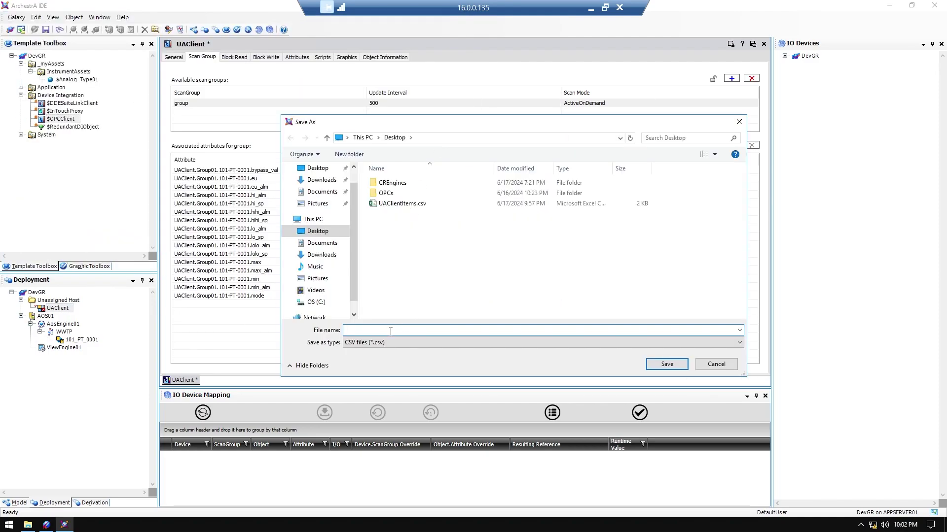
{"action": "type", "text": "aa"}
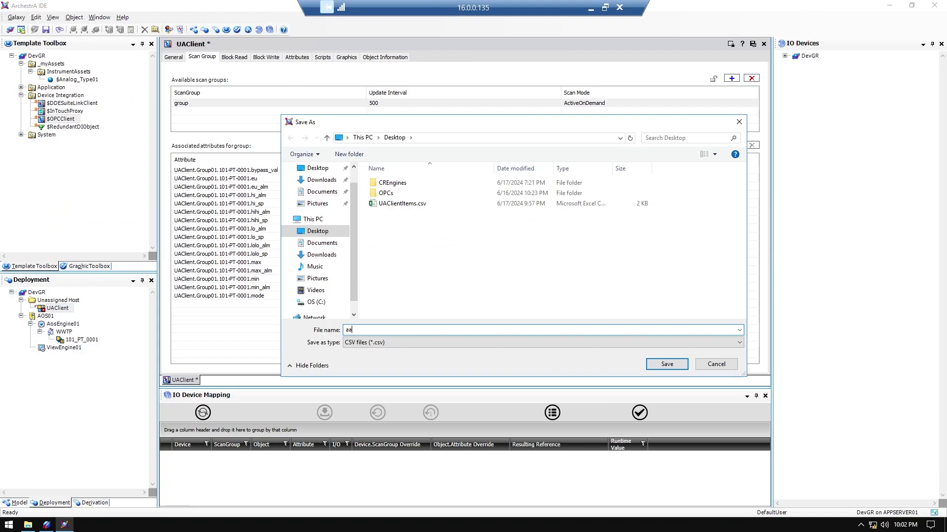
{"action": "type", "text": "UAItAttribute"}
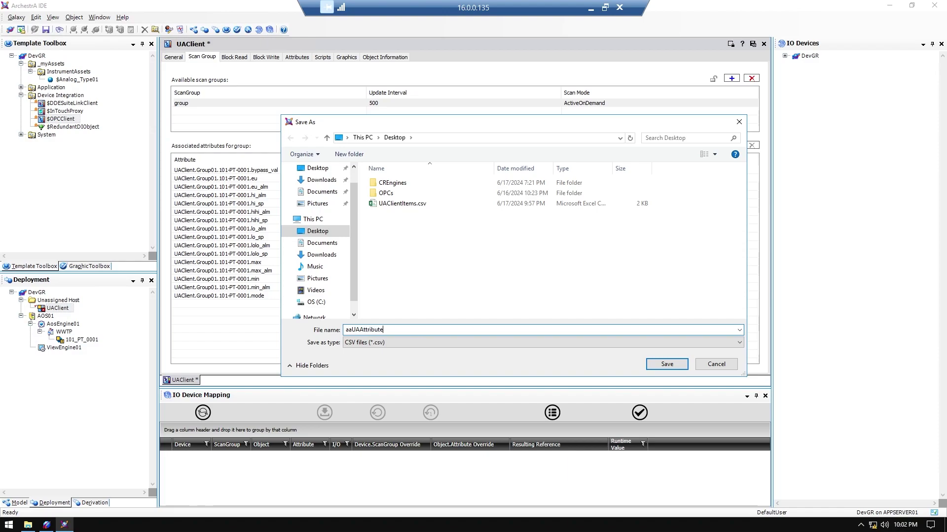
{"action": "key", "text": "Return"}
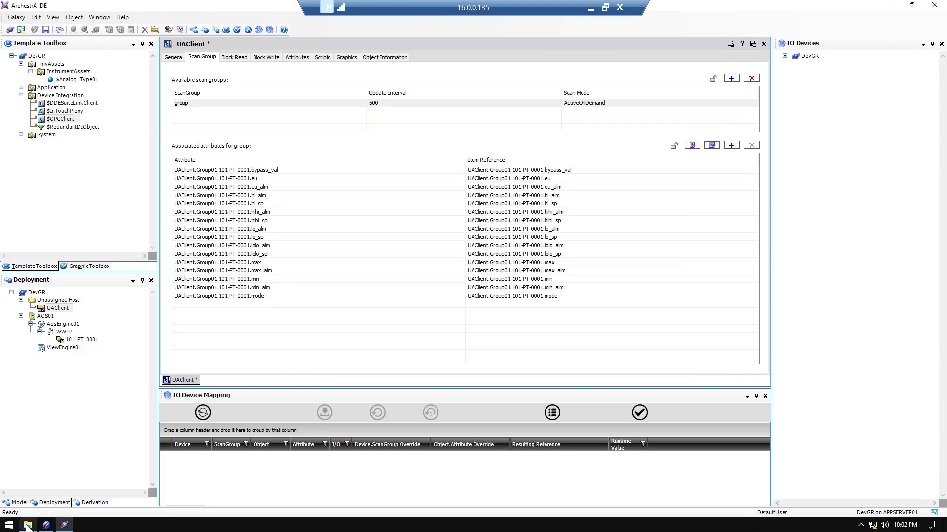
{"action": "left_click", "coordinate": [27, 525]}
Open aaUAAttributes.csv in Excel and autofit columns A and B.
{"action": "left_click", "coordinate": [279, 289]}
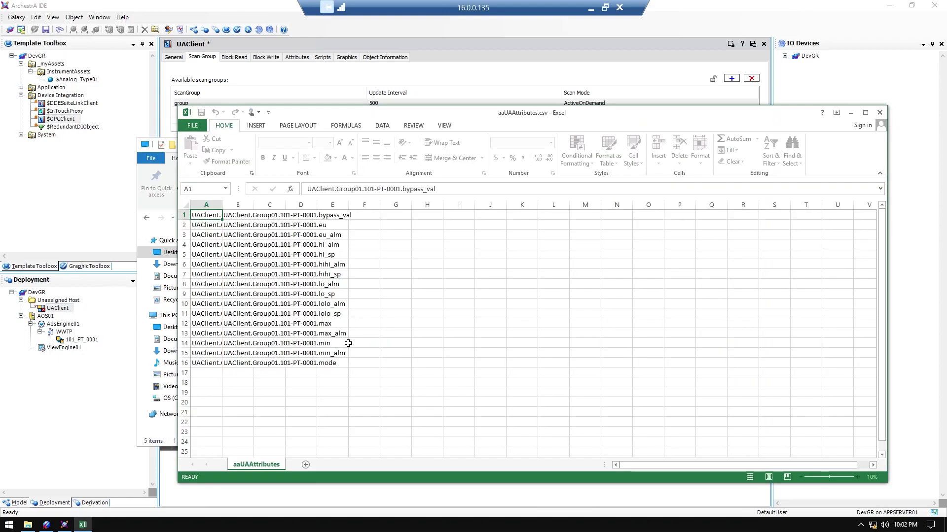
{"action": "left_click", "coordinate": [185, 204]}
{"action": "double_click", "coordinate": [222, 205]}
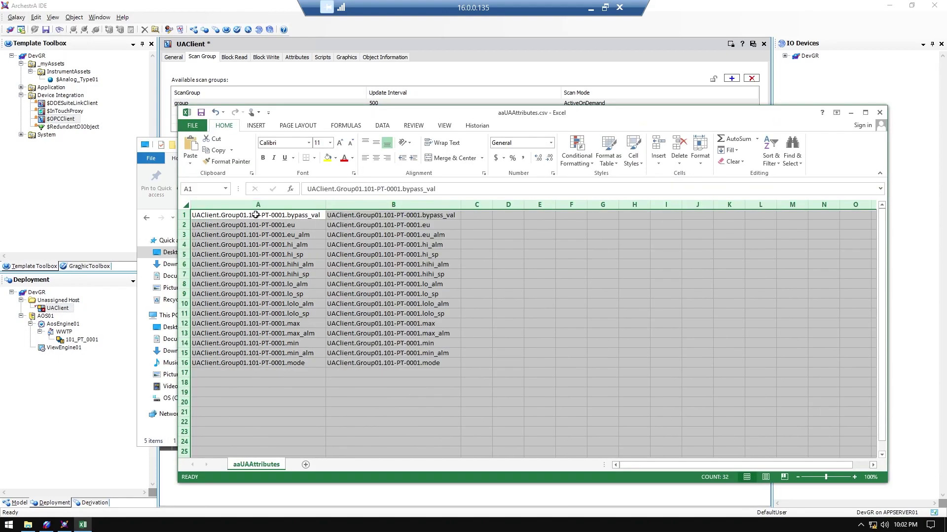
{"action": "left_click", "coordinate": [256, 215]}
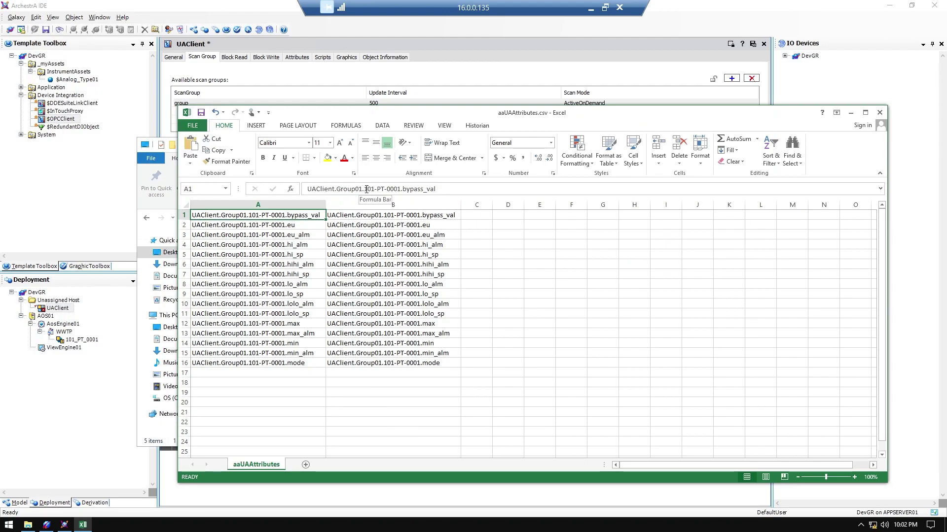
Remove the 'UAClient.Group01.' prefix from every entry in column A.
{"action": "left_click_drag", "start_coordinate": [365, 189], "coordinate": [307, 189]}
{"action": "key", "text": "ctrl+c"}
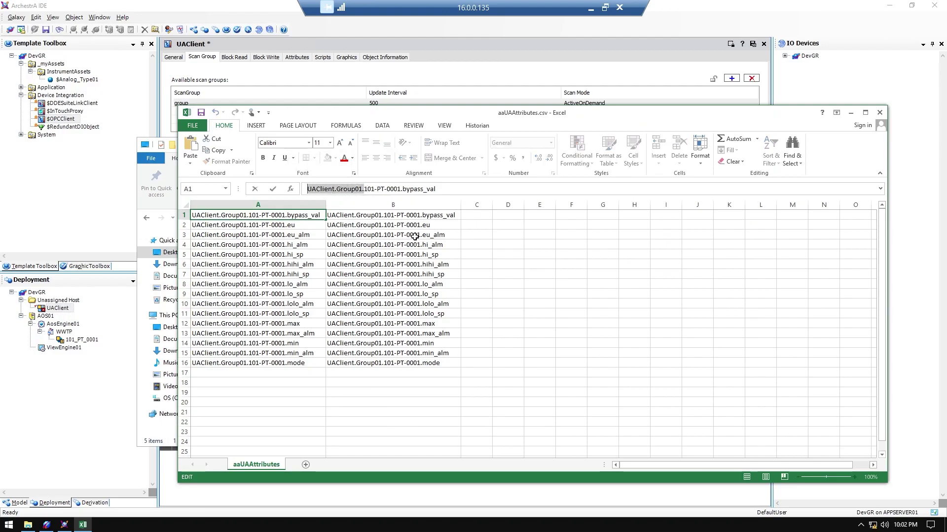
{"action": "left_click", "coordinate": [270, 205]}
{"action": "key", "text": "ctrl+h"}
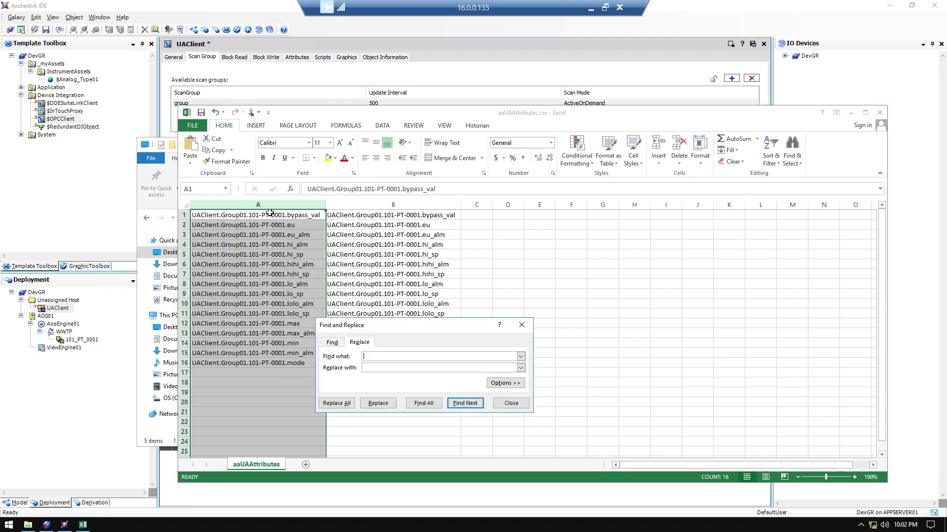
{"action": "key", "text": "Tab"}
{"action": "key", "text": "Tab"}
{"action": "key", "text": "Tab"}
{"action": "left_click", "coordinate": [401, 356]}
{"action": "key", "text": "ctrl+v"}
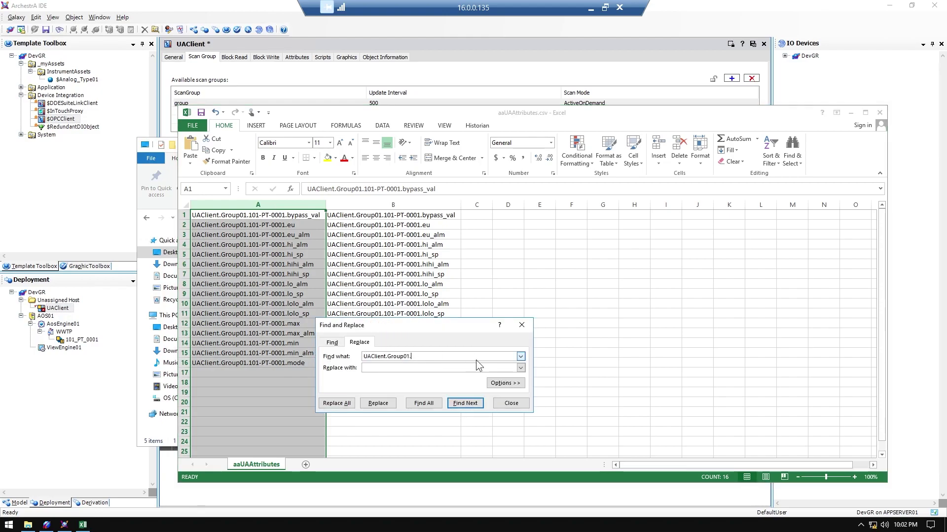
{"action": "key", "text": "alt+a"}
{"action": "key", "text": "Return"}
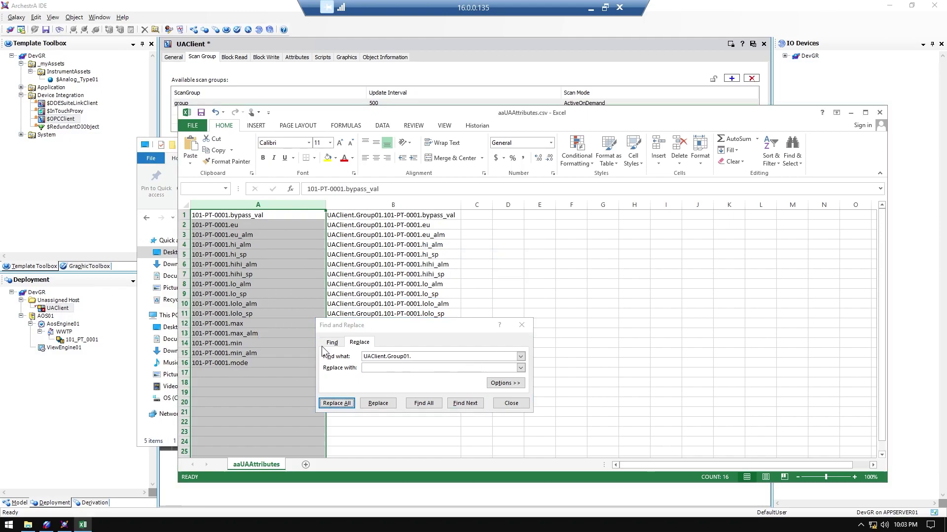
{"action": "key", "text": "Escape"}
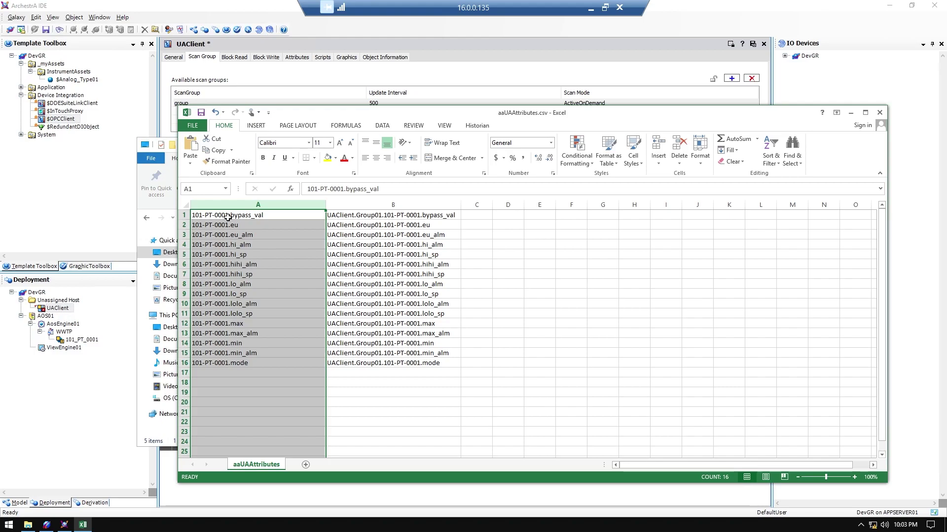
Replace every hyphen in column A with an underscore.
{"action": "key", "text": "ctrl+h"}
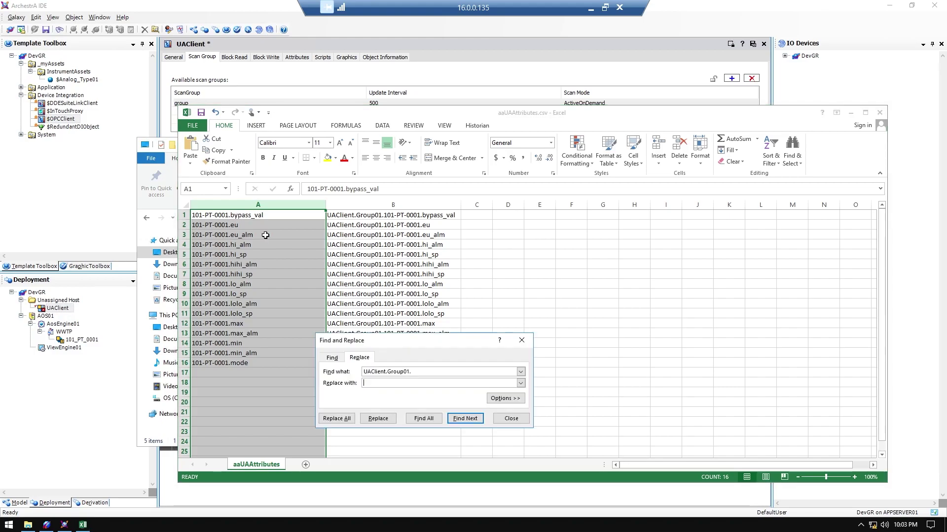
{"action": "type", "text": "-"}
{"action": "key", "text": "Tab"}
{"action": "key", "text": "alt+a"}
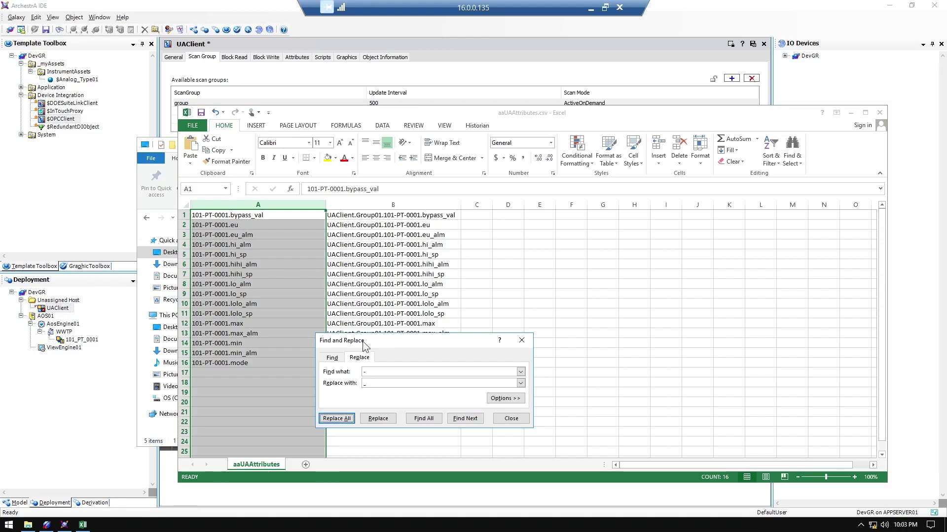
{"action": "key", "text": "Return"}
{"action": "key", "text": "Escape"}
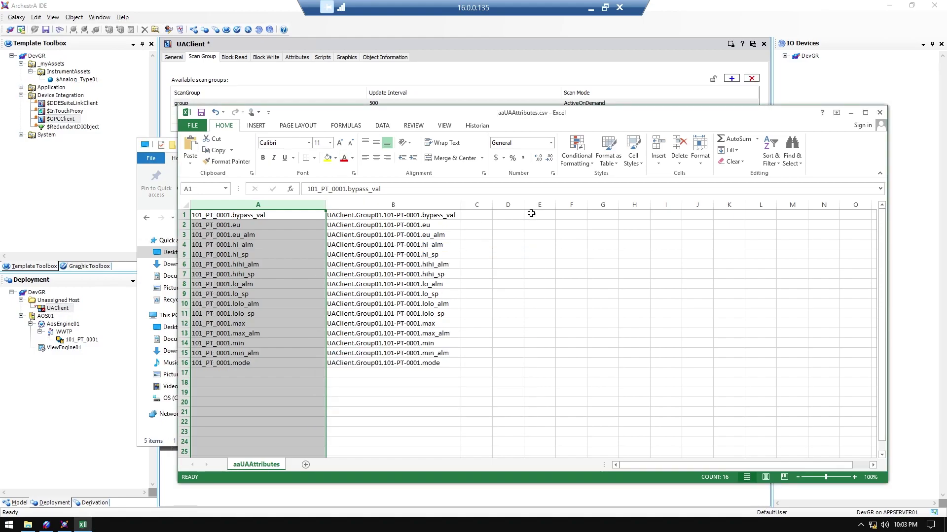
Save the workbook over the Desktop aaUAAttributes.csv in CSV format.
{"action": "left_click", "coordinate": [879, 112]}
{"action": "left_click", "coordinate": [431, 275]}
{"action": "left_click", "coordinate": [522, 355]}
{"action": "left_click", "coordinate": [566, 355]}
{"action": "left_click", "coordinate": [567, 355]}
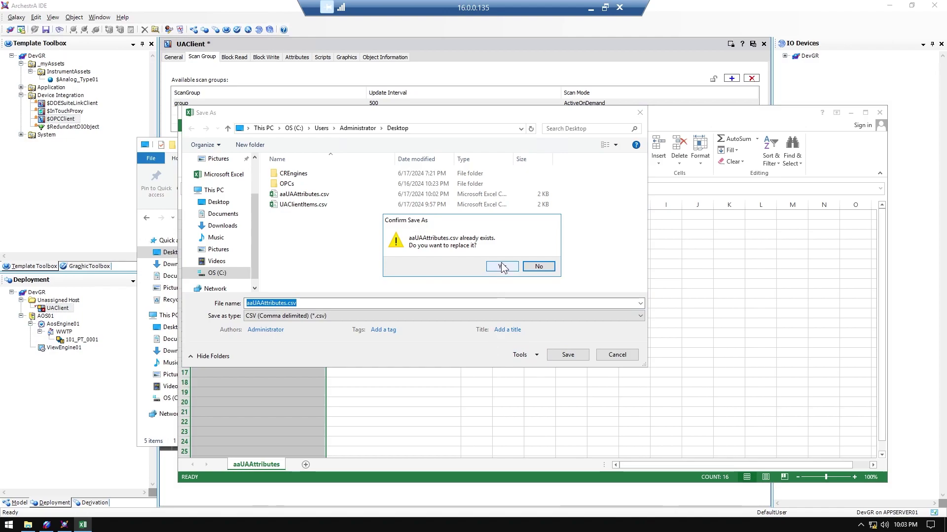
{"action": "left_click", "coordinate": [501, 269]}
{"action": "left_click", "coordinate": [434, 294]}
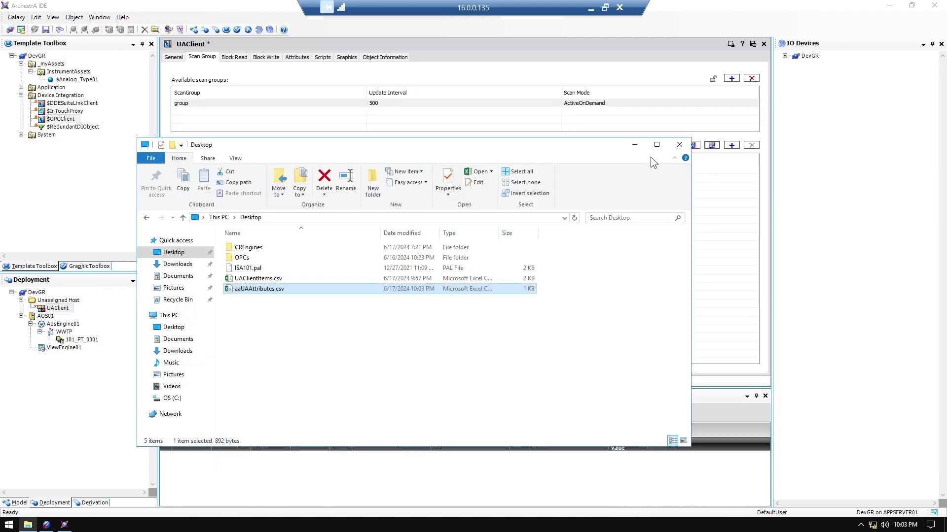
{"action": "left_click", "coordinate": [634, 147]}
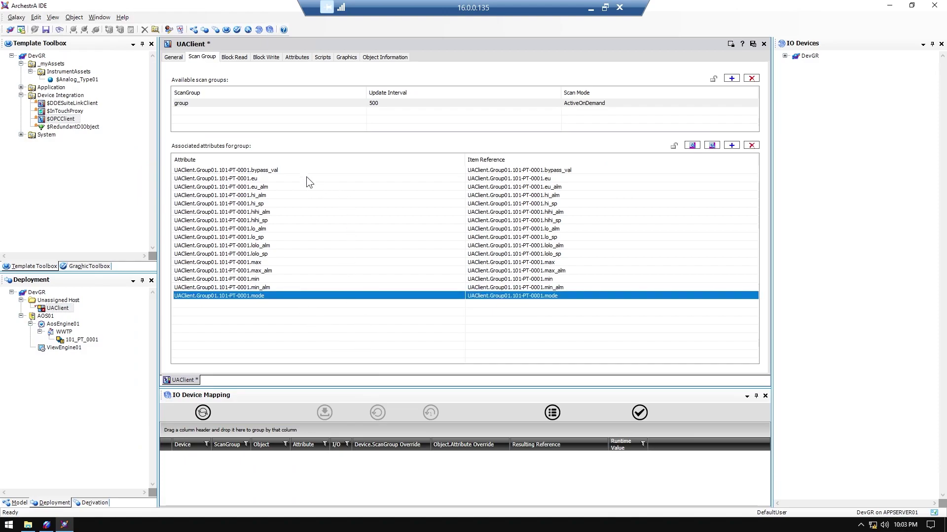
Delete all 16 existing associated attributes from the group scan group.
{"action": "left_click", "coordinate": [309, 171]}
{"action": "left_click", "coordinate": [314, 294], "text": "shift"}
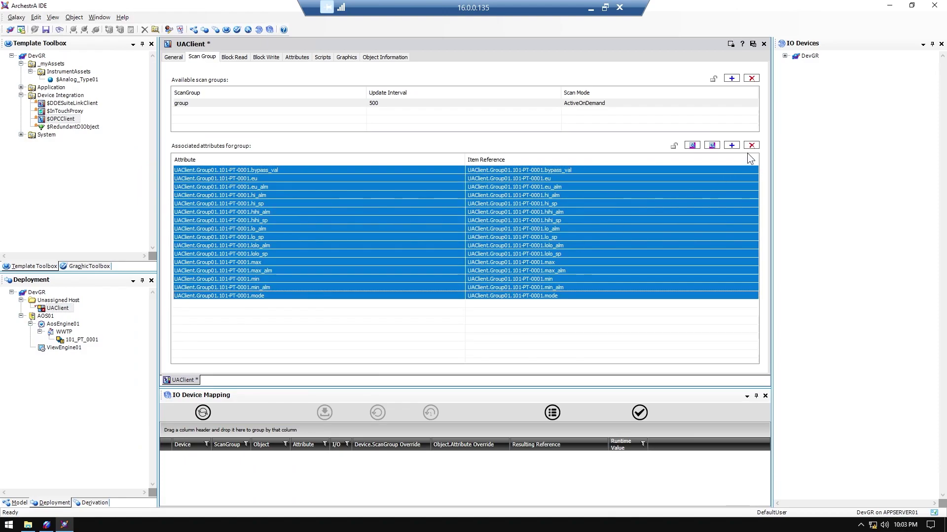
{"action": "left_click", "coordinate": [751, 146]}
{"action": "left_click", "coordinate": [492, 298]}
Import attributes from aaUAAttributes.csv on the Desktop.
{"action": "left_click", "coordinate": [693, 145]}
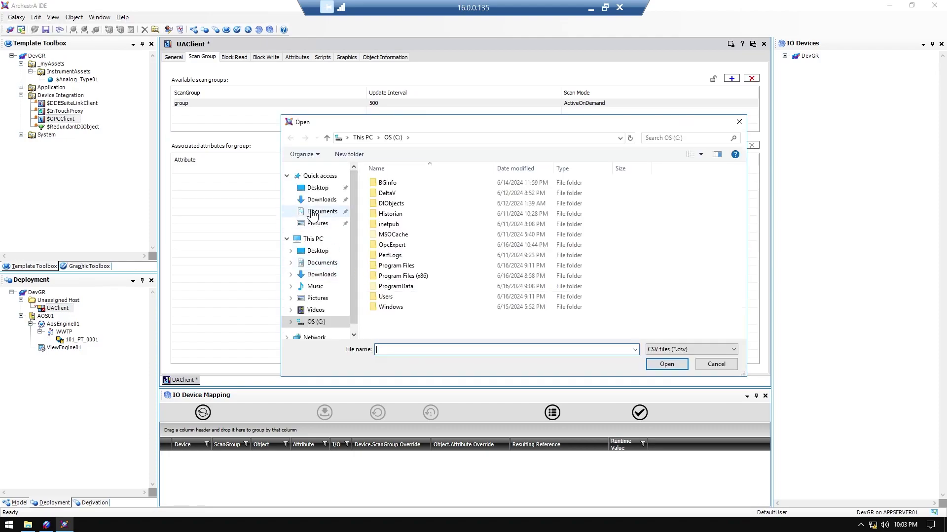
{"action": "left_click", "coordinate": [316, 188]}
{"action": "left_click", "coordinate": [408, 215]}
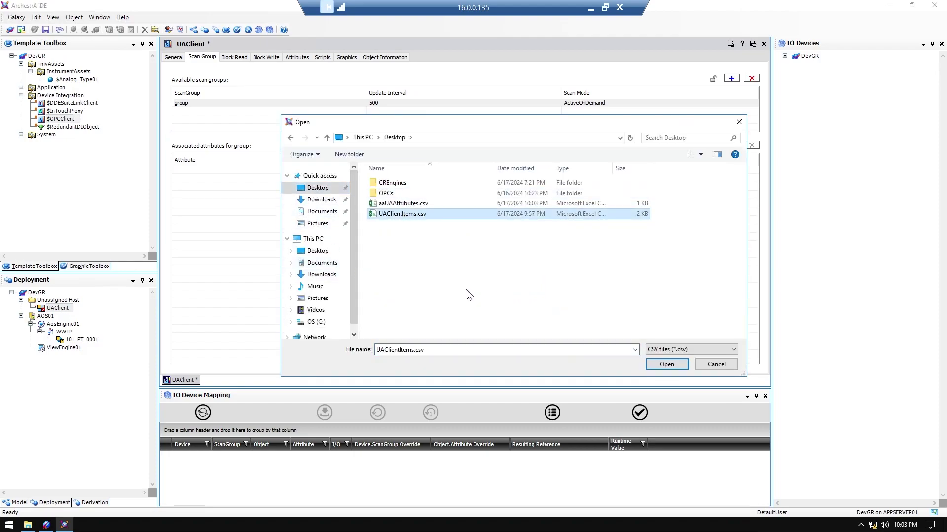
{"action": "left_click", "coordinate": [404, 203]}
{"action": "left_click", "coordinate": [667, 365]}
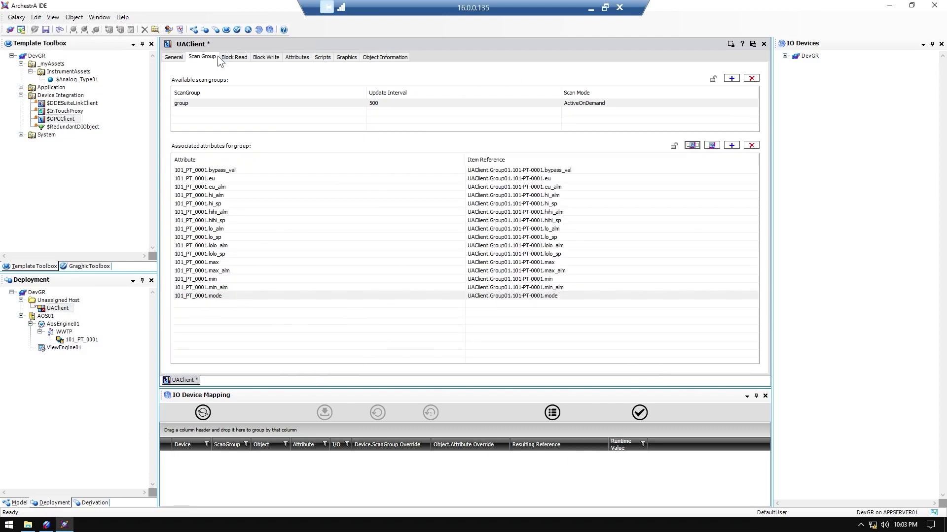
Save and close the UAClient editor and assign UAClient to AosEngine01.
{"action": "left_click", "coordinate": [752, 45]}
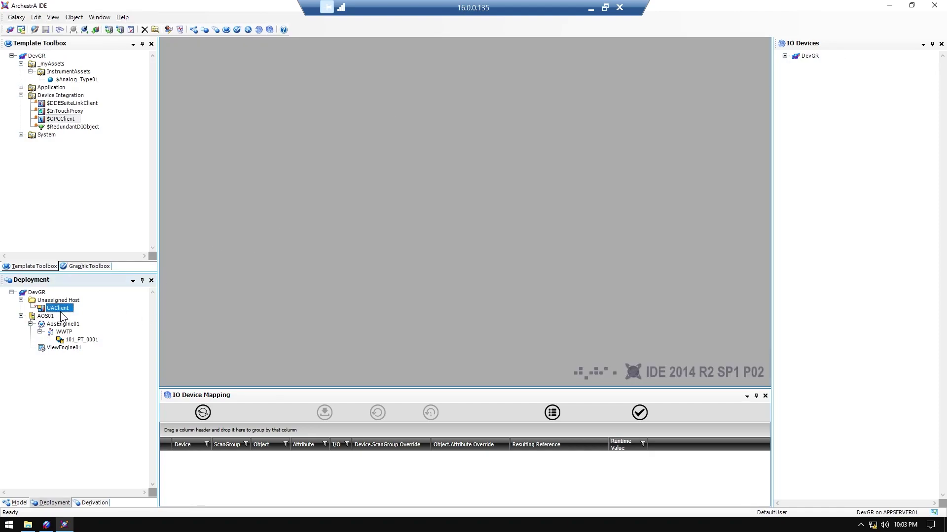
{"action": "right_click", "coordinate": [66, 311]}
{"action": "key", "text": "Escape"}
{"action": "left_click_drag", "start_coordinate": [67, 310], "coordinate": [64, 324]}
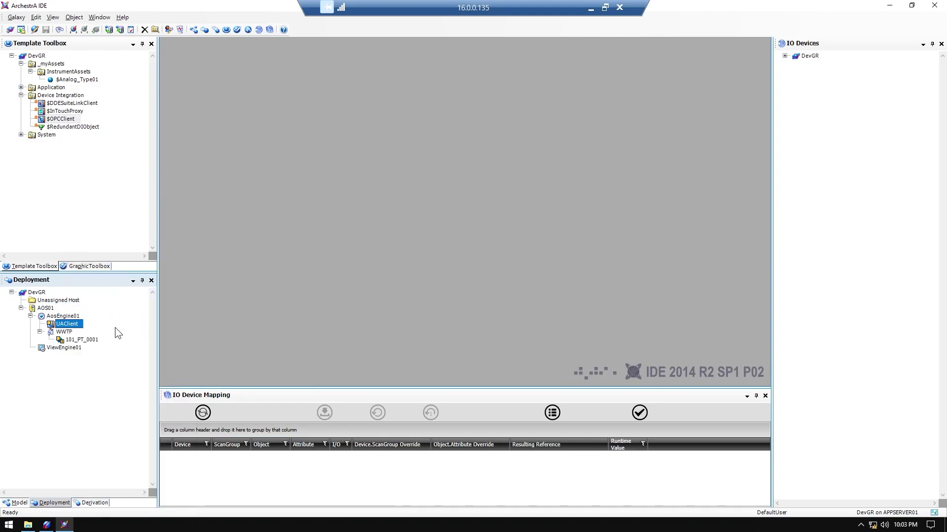
Deploy UAClient on scan and close the completed deploy report.
{"action": "right_click", "coordinate": [68, 326]}
{"action": "left_click", "coordinate": [102, 382]}
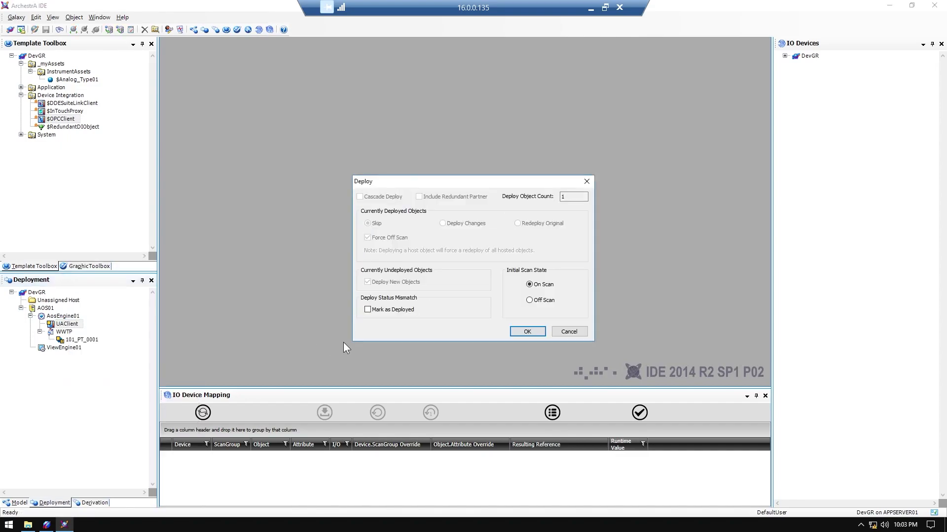
{"action": "left_click", "coordinate": [527, 331]}
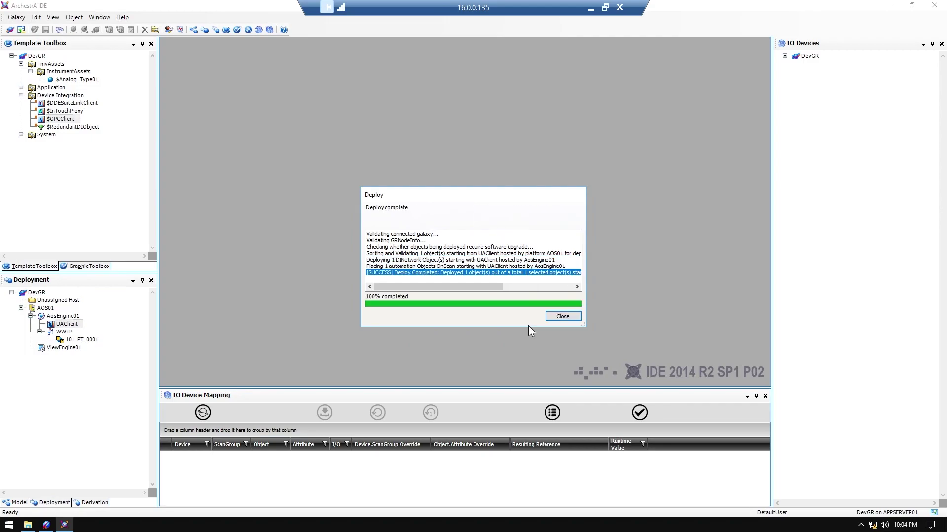
{"action": "left_click", "coordinate": [562, 316]}
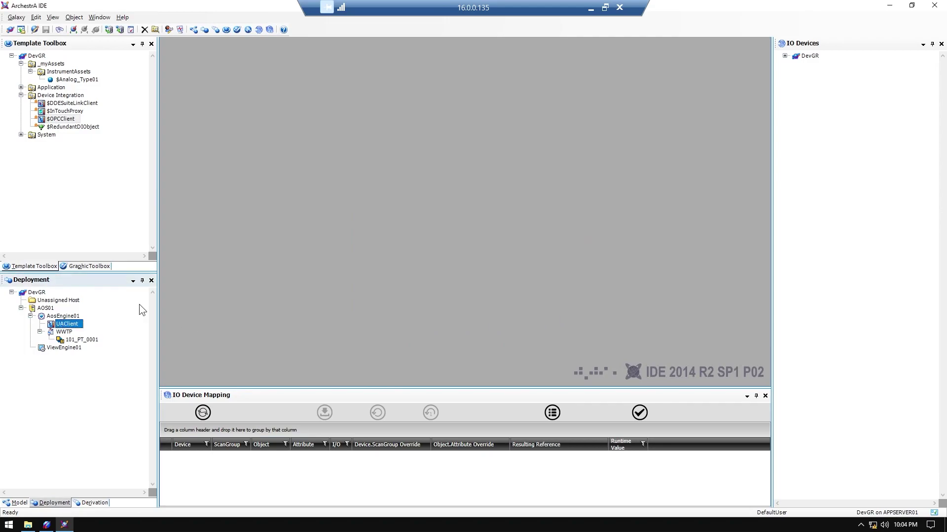
Assign unassigned IO device 101_PT_0001 to UAClient's group in IO Devices.
{"action": "left_click", "coordinate": [82, 339]}
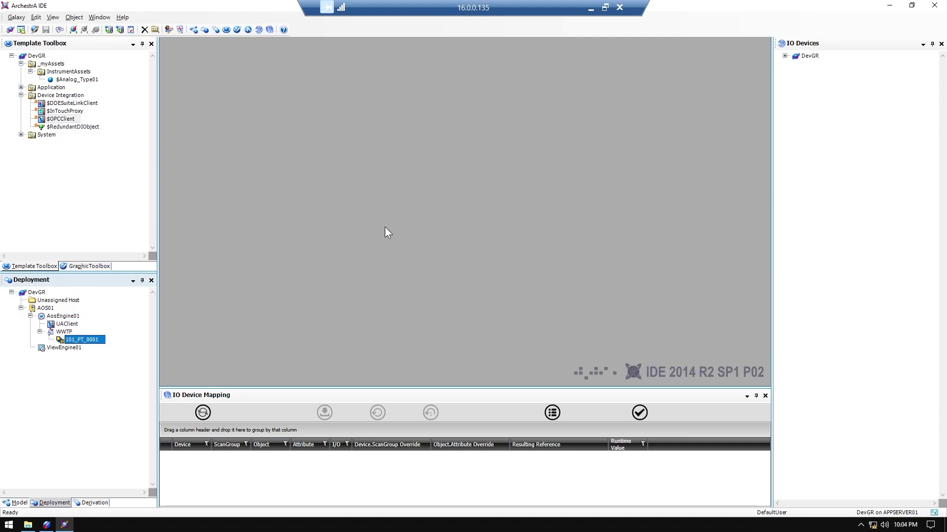
{"action": "left_click", "coordinate": [784, 56]}
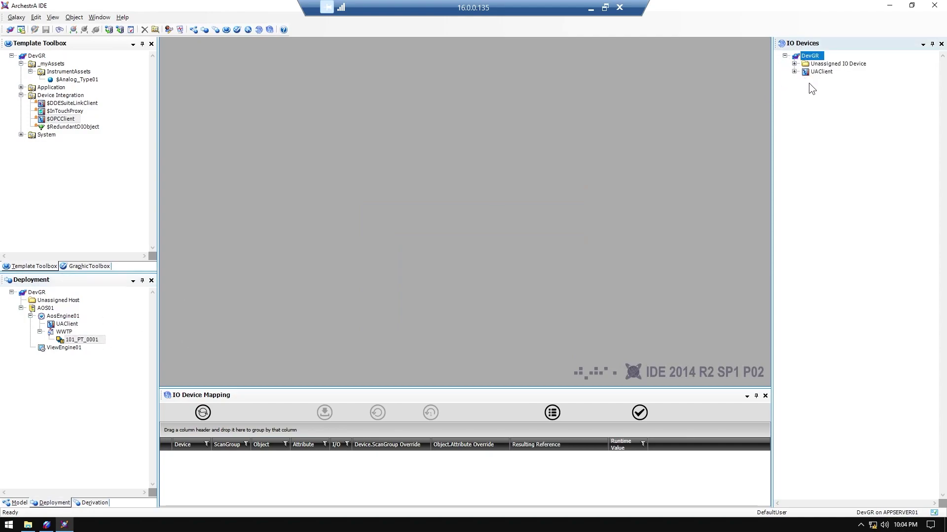
{"action": "left_click", "coordinate": [794, 71]}
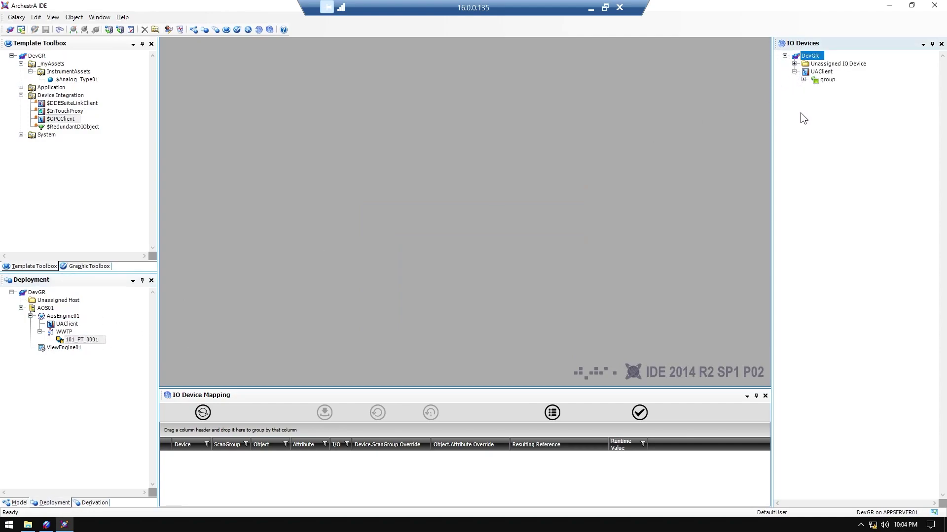
{"action": "left_click", "coordinate": [828, 80]}
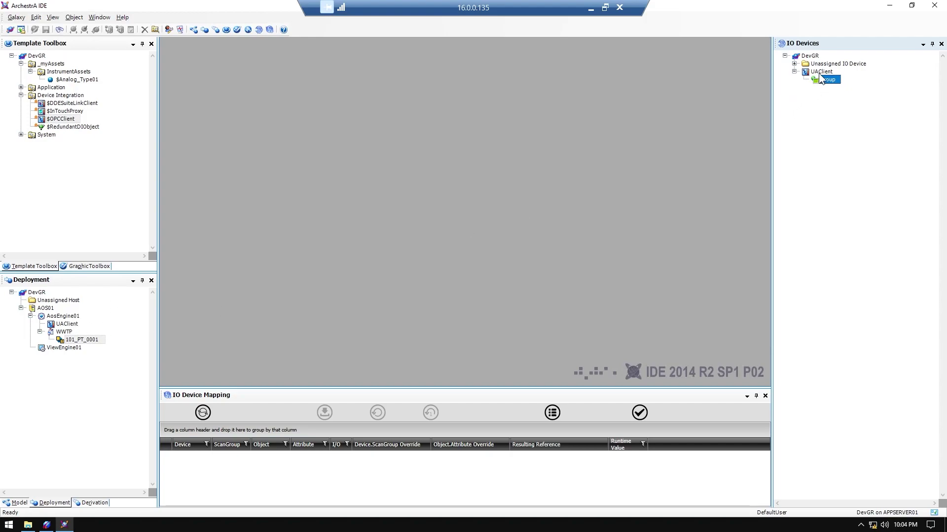
{"action": "left_click", "coordinate": [795, 64]}
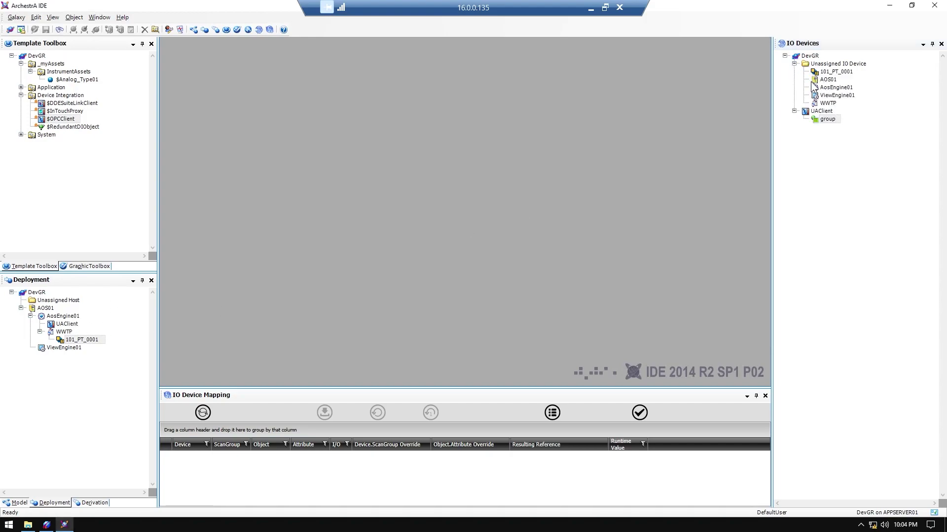
{"action": "left_click", "coordinate": [834, 73]}
{"action": "left_click_drag", "start_coordinate": [836, 75], "coordinate": [829, 126]}
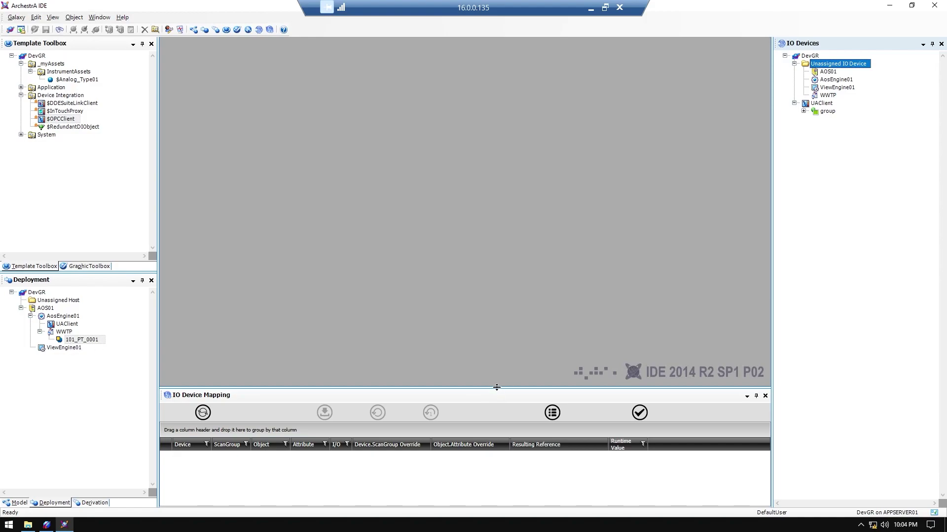
Save the IO Device Mapping showing 101_PT_0001's UAClient.group references, and validate it.
{"action": "left_click_drag", "start_coordinate": [496, 388], "coordinate": [496, 346]}
{"action": "left_click", "coordinate": [804, 111]}
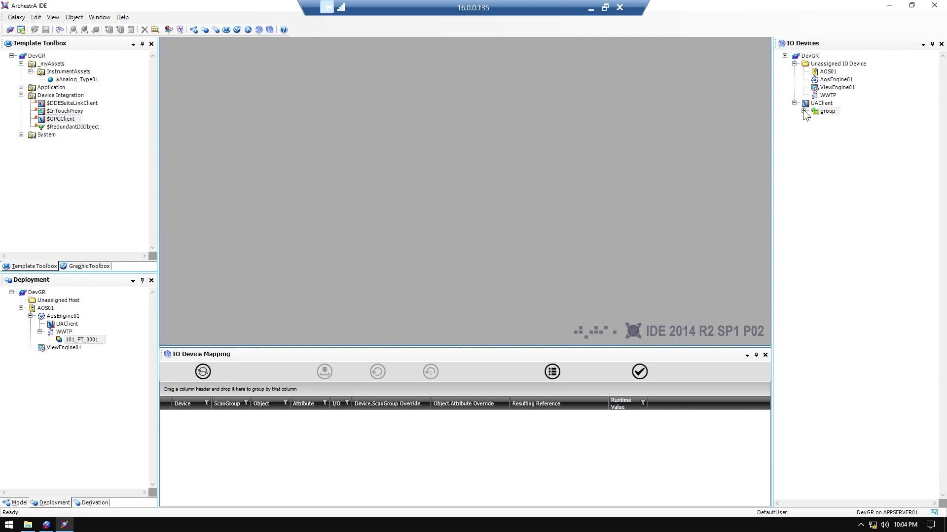
{"action": "left_click", "coordinate": [804, 111]}
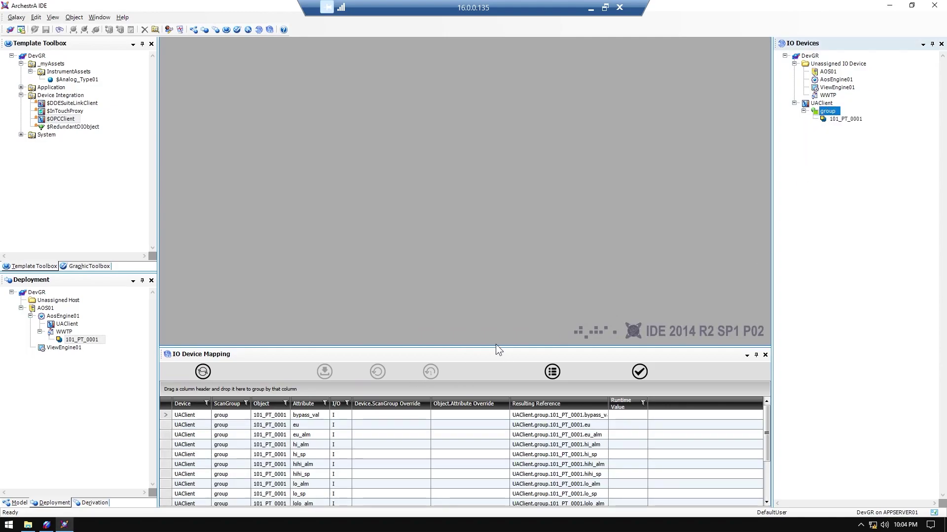
{"action": "left_click_drag", "start_coordinate": [493, 345], "coordinate": [505, 264]}
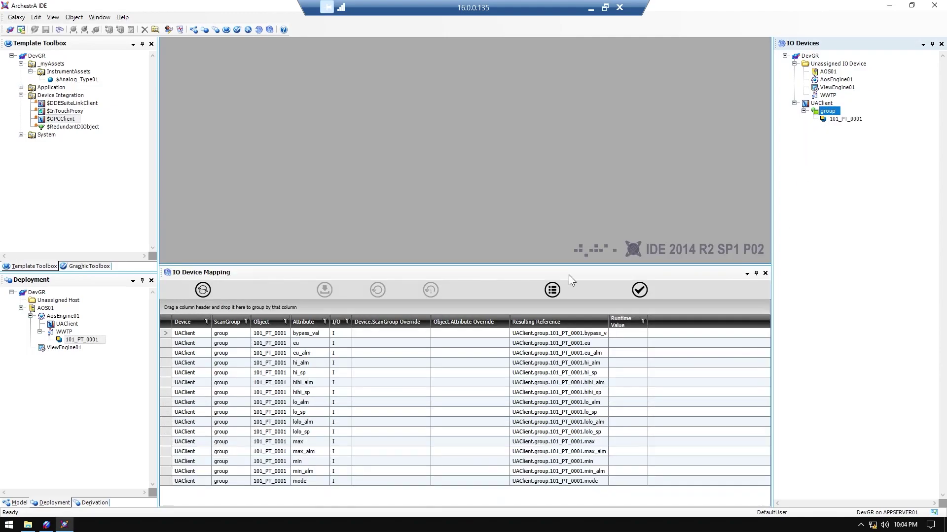
{"action": "left_click", "coordinate": [640, 290]}
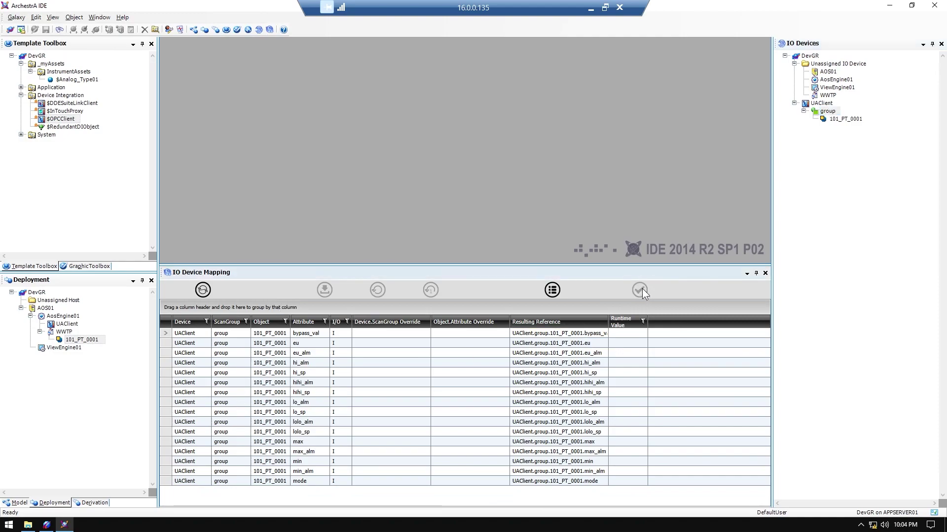
{"action": "left_click", "coordinate": [548, 282]}
{"action": "left_click", "coordinate": [543, 298]}
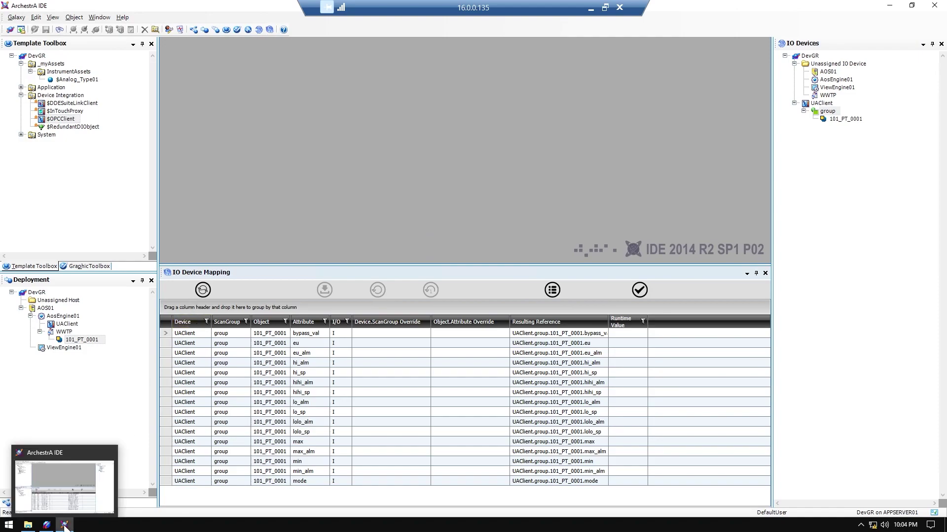
{"action": "left_click", "coordinate": [47, 525]}
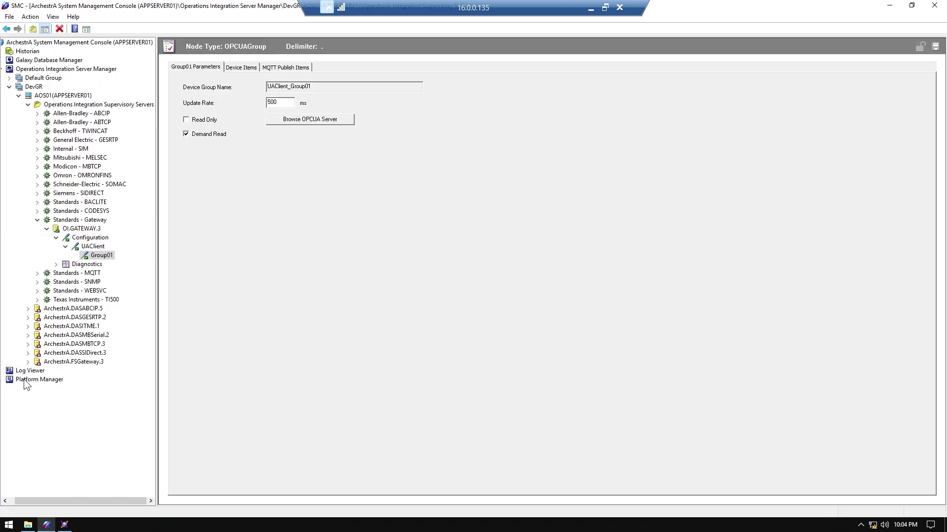
View the AOS01(APPSERVER01) messages under Log Viewer > DevGR, then minimize SMC.
{"action": "left_click", "coordinate": [25, 371]}
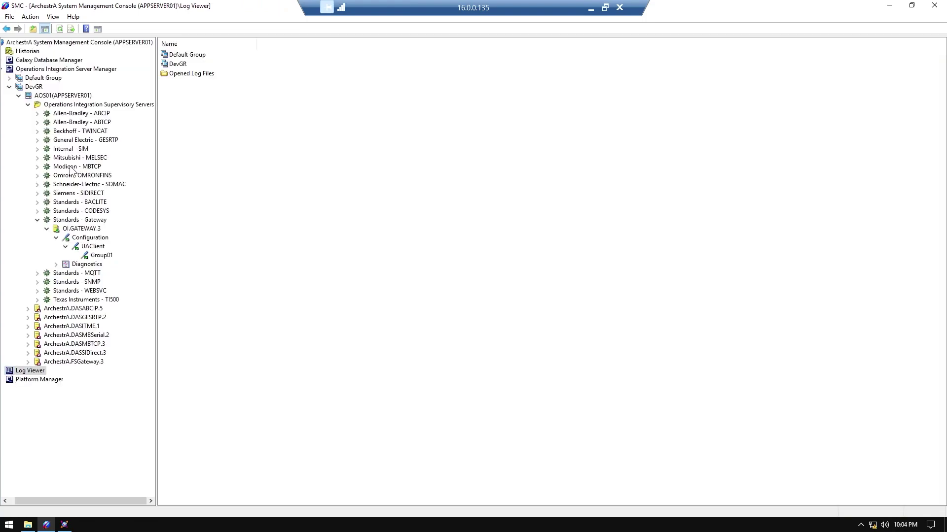
{"action": "left_click", "coordinate": [9, 86]}
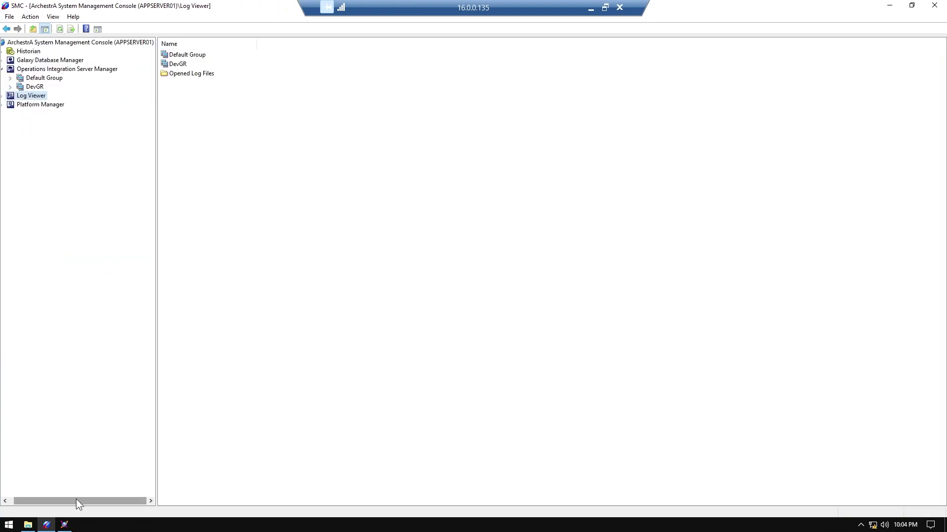
{"action": "left_click_drag", "start_coordinate": [76, 499], "coordinate": [71, 499]}
{"action": "left_click", "coordinate": [6, 95]}
{"action": "left_click", "coordinate": [15, 114]}
{"action": "left_click", "coordinate": [34, 122]}
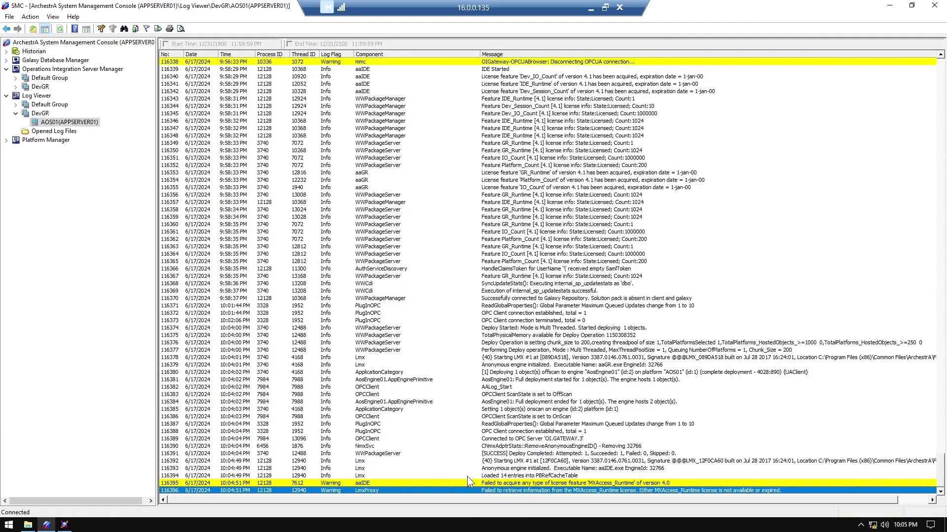
{"action": "left_click", "coordinate": [889, 6]}
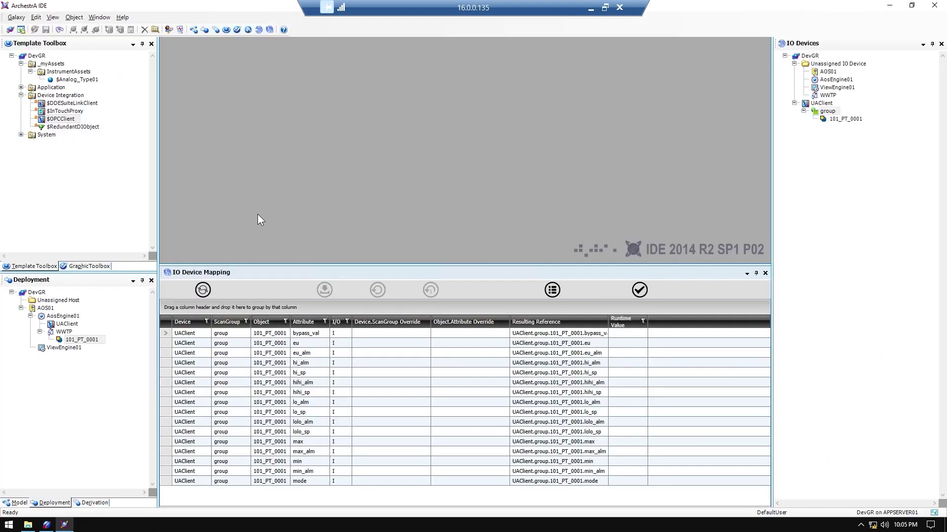
Deploy 101_PT_0001 with On Scan kept and close the deployment report.
{"action": "right_click", "coordinate": [83, 340]}
{"action": "left_click", "coordinate": [114, 385]}
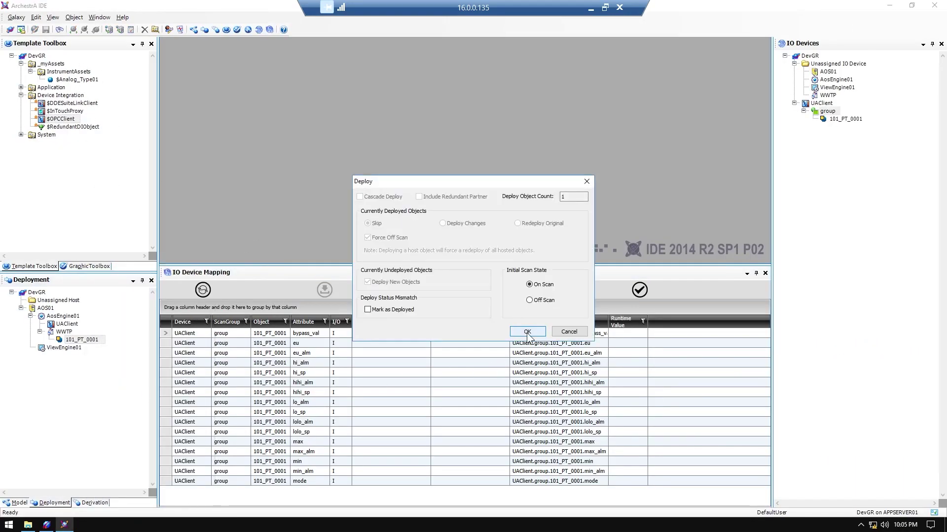
{"action": "left_click", "coordinate": [528, 332]}
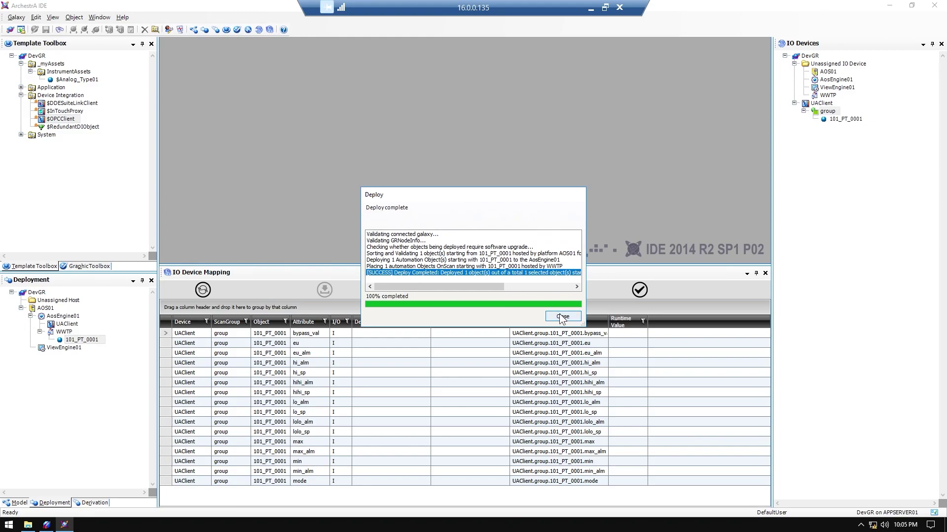
{"action": "left_click", "coordinate": [562, 318]}
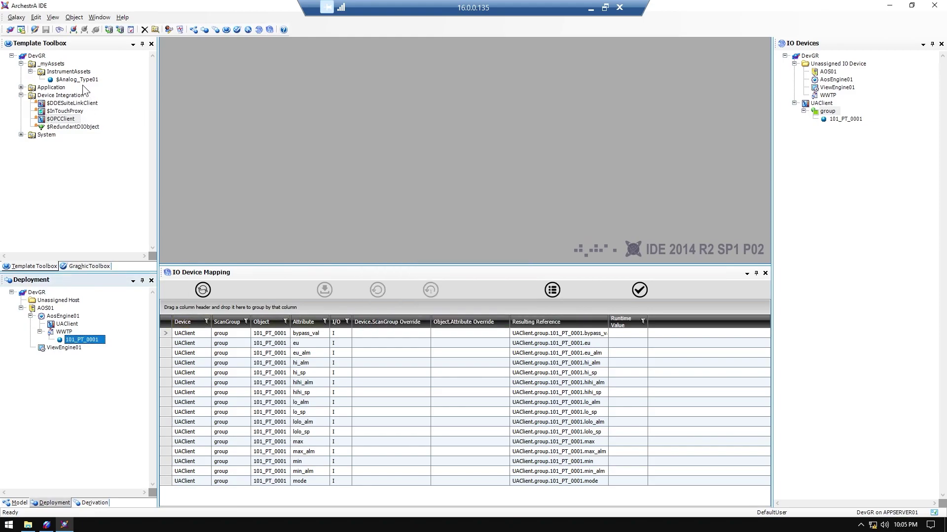
Expand the System templates and select $Desktop in the Template Toolbox.
{"action": "left_click", "coordinate": [21, 134]}
{"action": "left_click", "coordinate": [58, 159]}
{"action": "right_click", "coordinate": [56, 159]}
Open $Desktop's Main window and check the symbol's tag 101-PT-0001 and devunit Bar.
{"action": "left_click", "coordinate": [97, 166]}
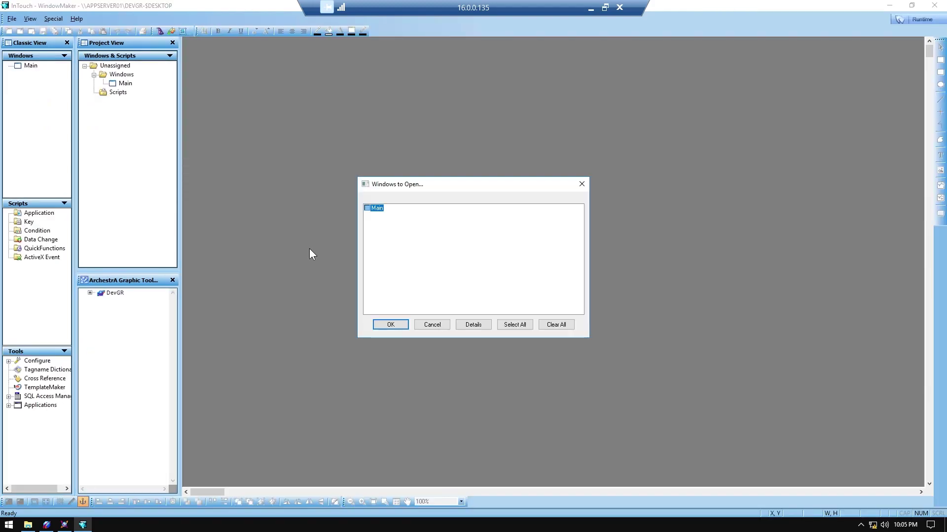
{"action": "left_click", "coordinate": [388, 325]}
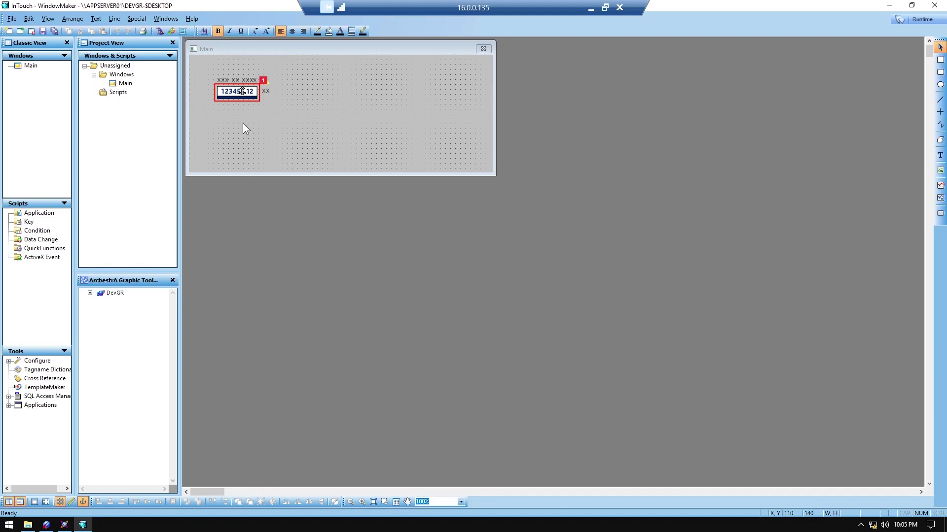
{"action": "left_click", "coordinate": [245, 96]}
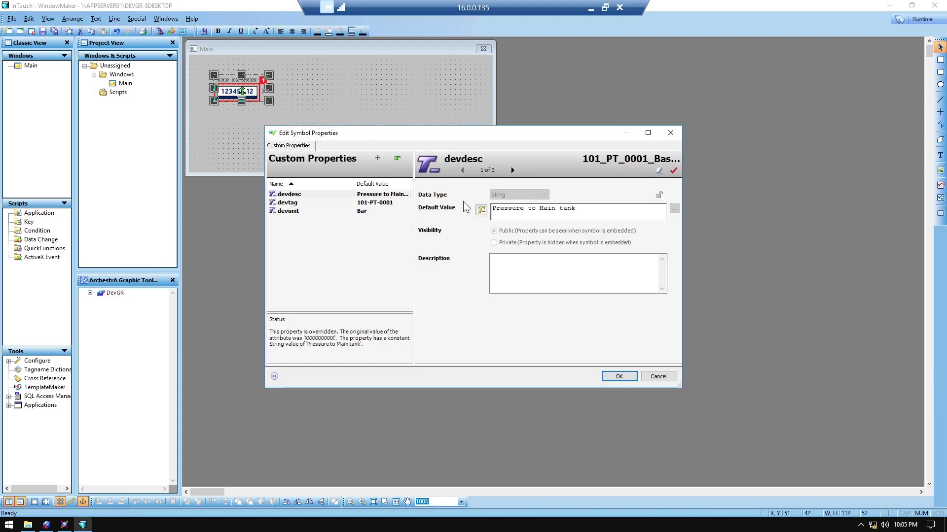
{"action": "left_click", "coordinate": [357, 210]}
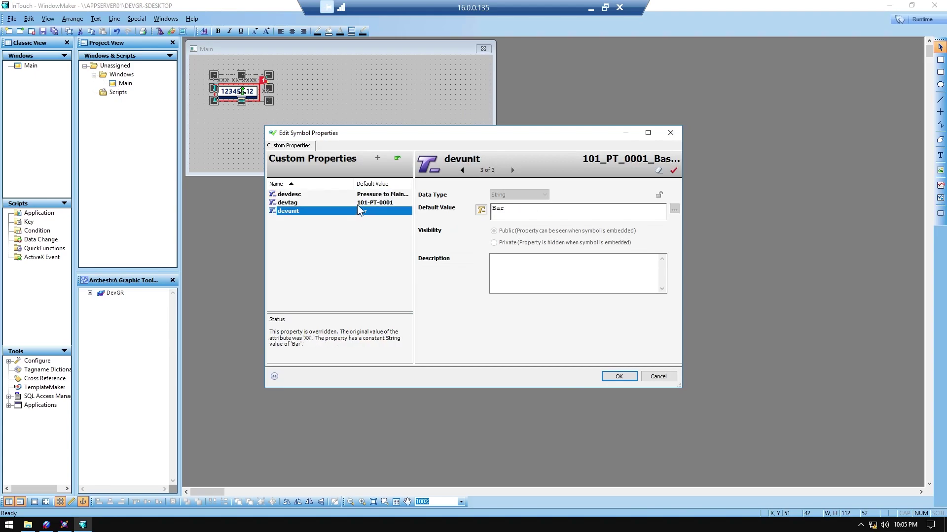
{"action": "left_click", "coordinate": [606, 376]}
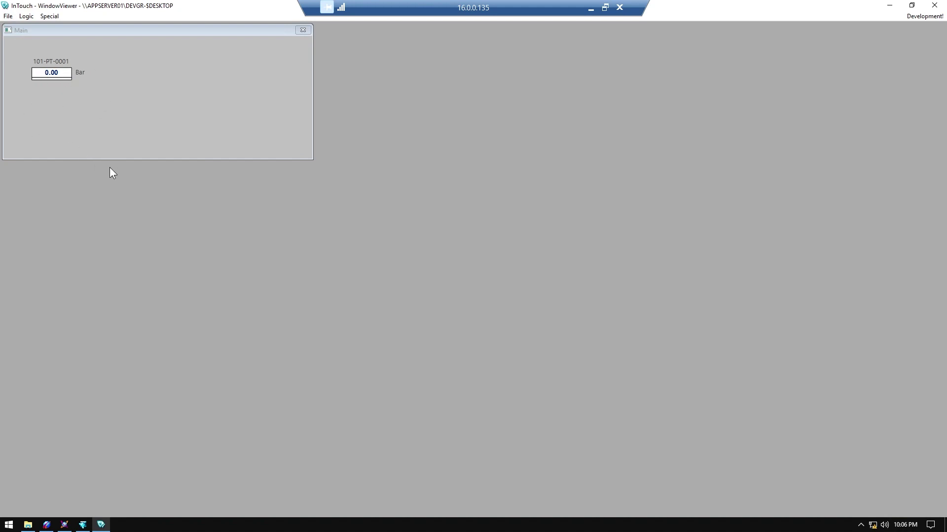
{"action": "double_click", "coordinate": [487, 8]}
{"action": "left_click_drag", "start_coordinate": [398, 59], "coordinate": [2, 11]}
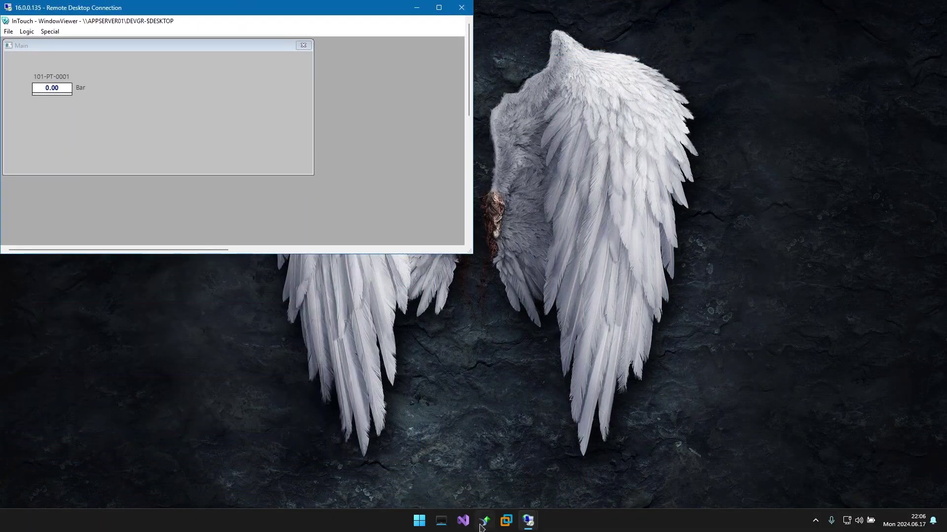
Toggle 101-PT-0001's mode input to TRUE in the FB1 online view, entering the access password.
{"action": "left_click", "coordinate": [571, 469]}
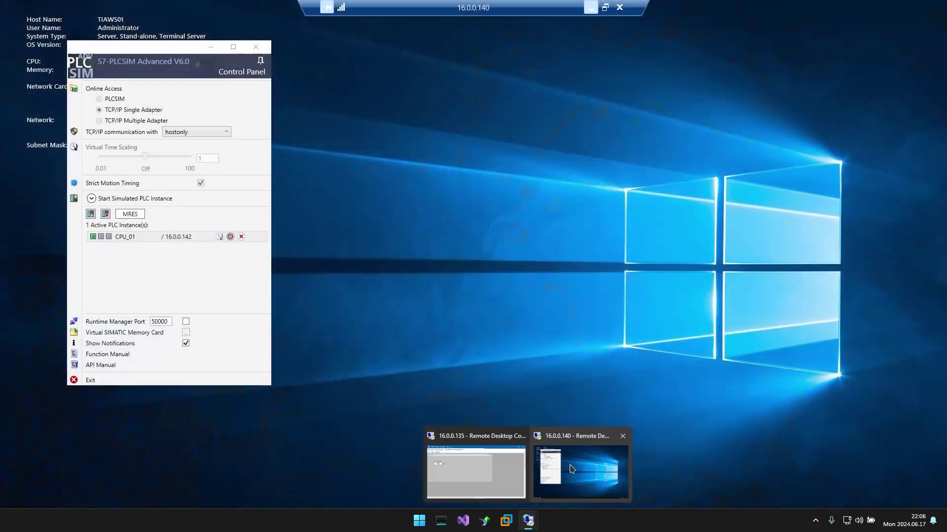
{"action": "double_click", "coordinate": [538, 8]}
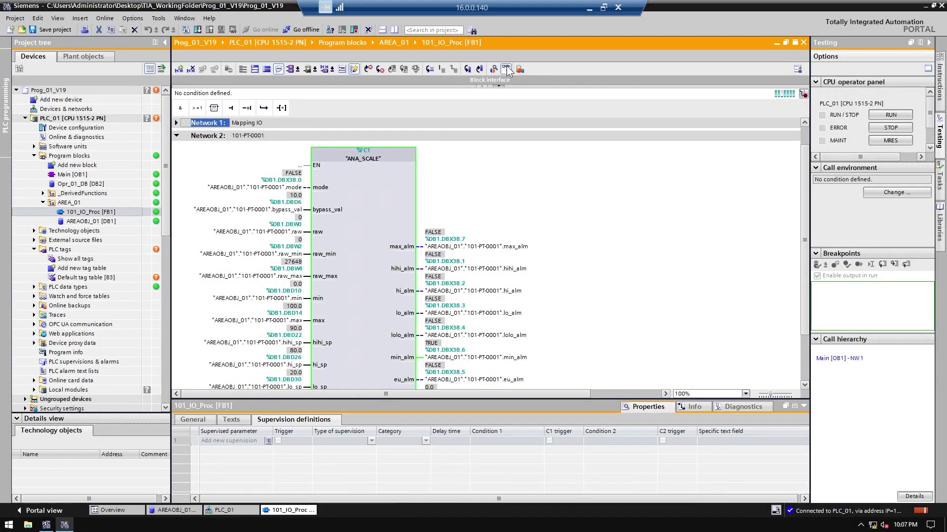
{"action": "left_click", "coordinate": [603, 7]}
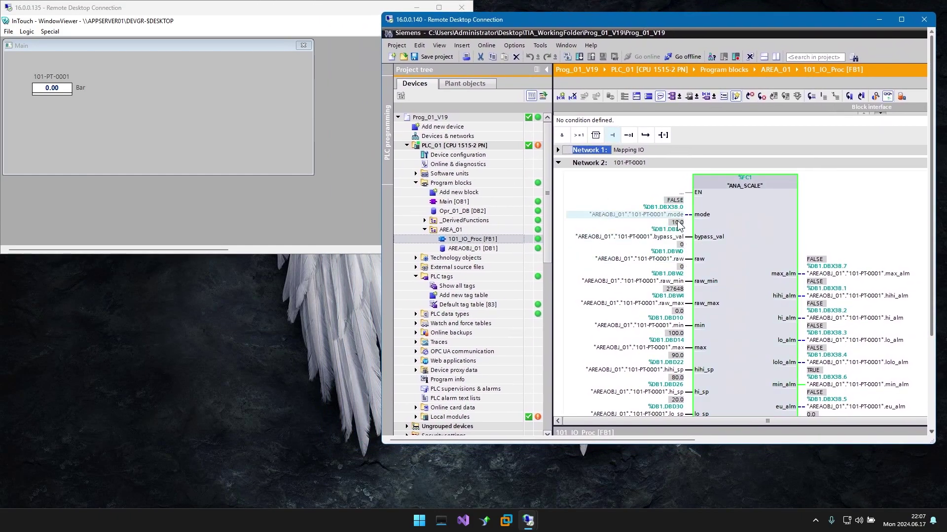
{"action": "double_click", "coordinate": [674, 202]}
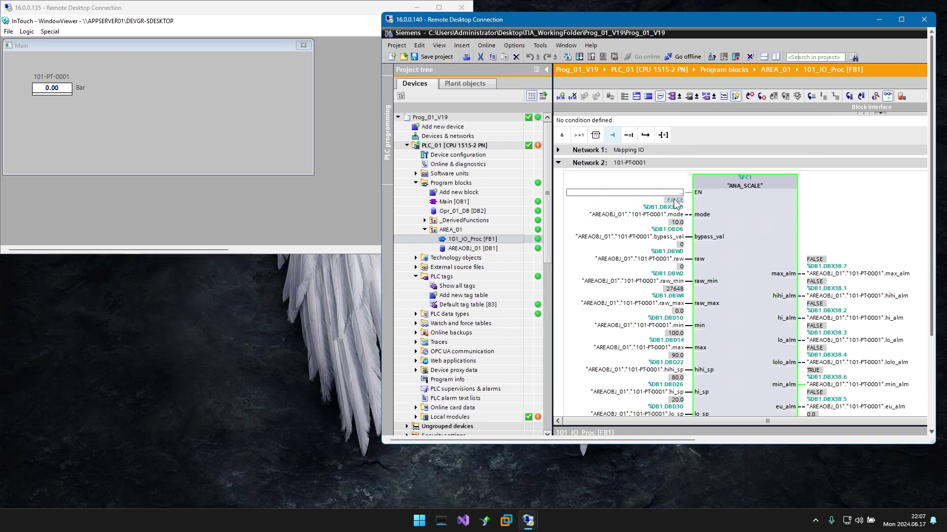
{"action": "left_click_drag", "start_coordinate": [835, 242], "coordinate": [649, 215]}
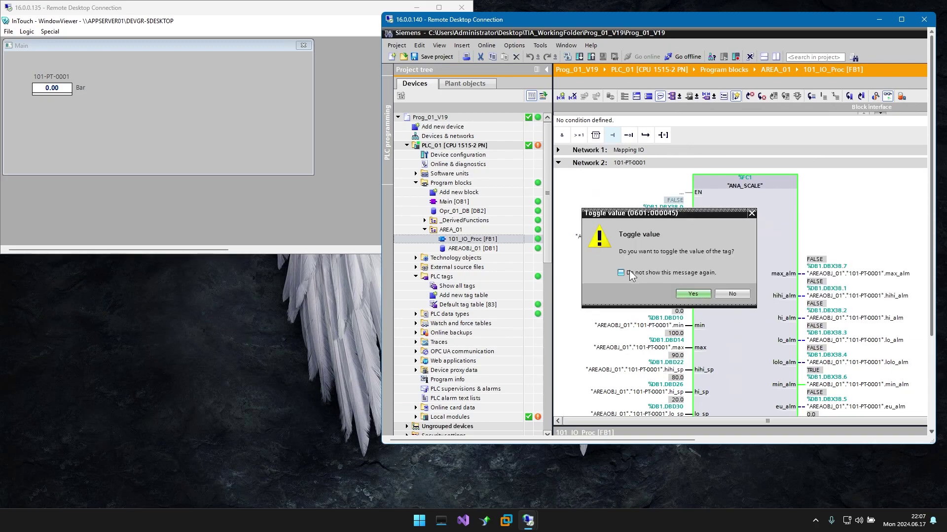
{"action": "left_click", "coordinate": [689, 294]}
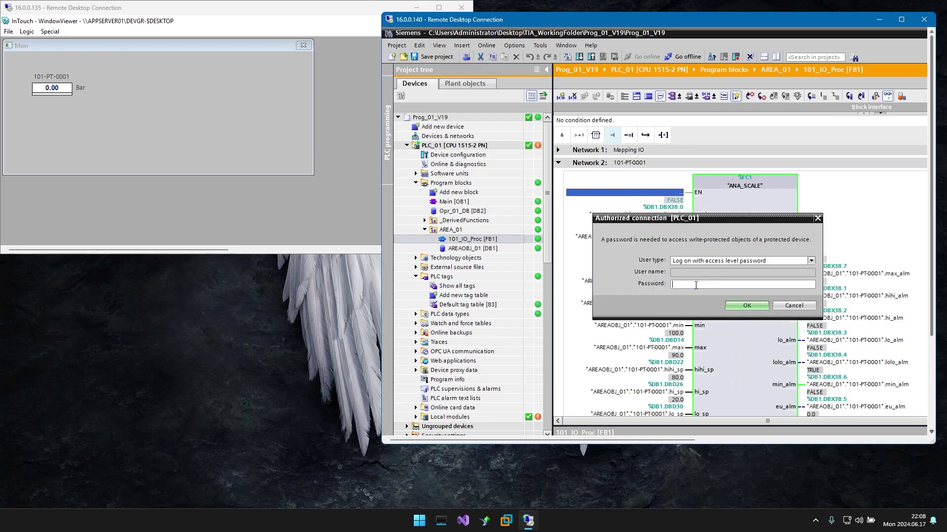
{"action": "key", "text": "Return"}
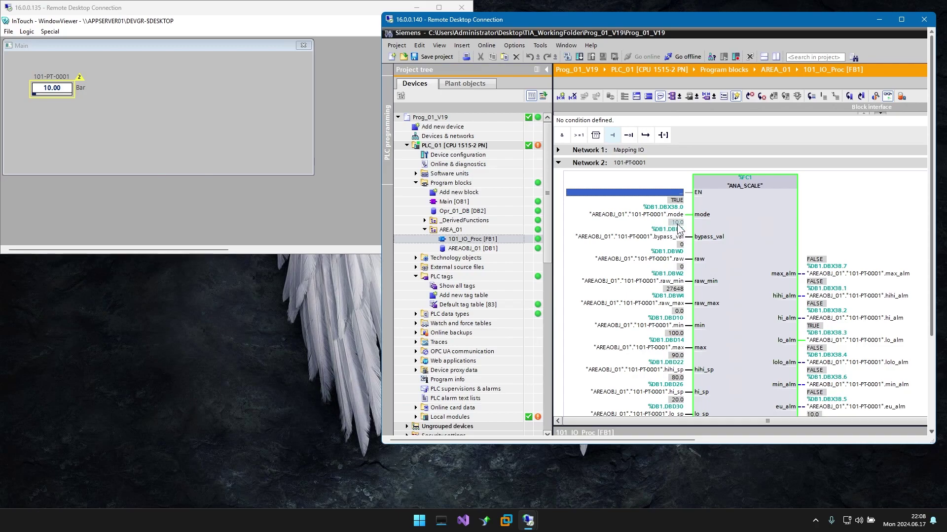
Modify bypass_val online to 5, then to 25.
{"action": "double_click", "coordinate": [680, 225]}
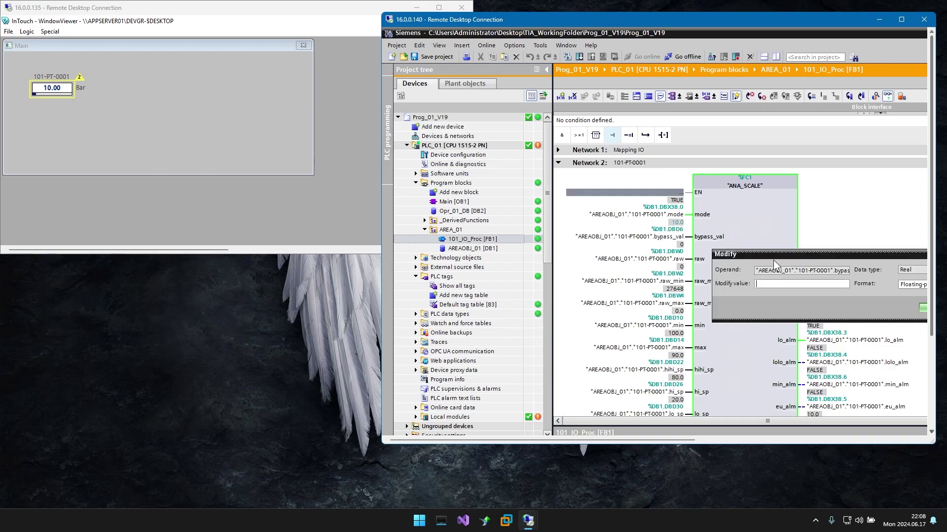
{"action": "key", "text": "Escape"}
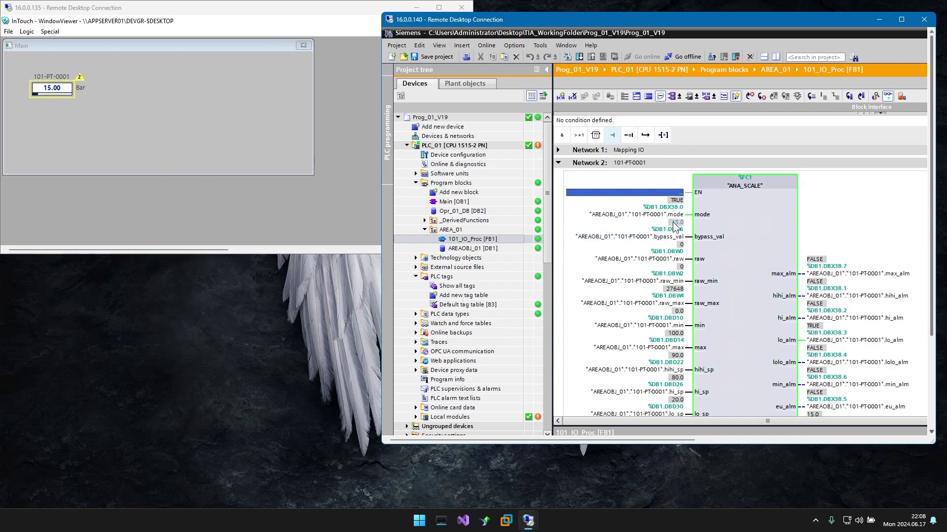
{"action": "double_click", "coordinate": [676, 225]}
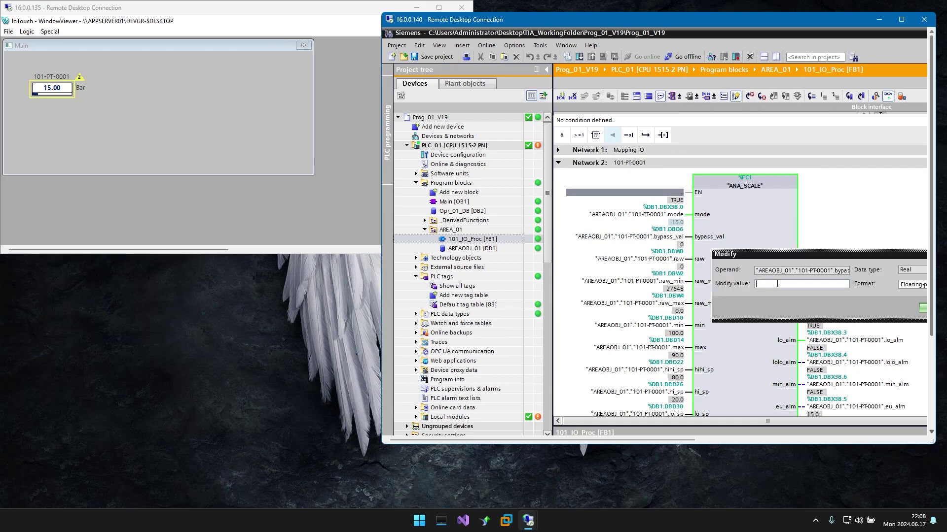
{"action": "key", "text": "Return"}
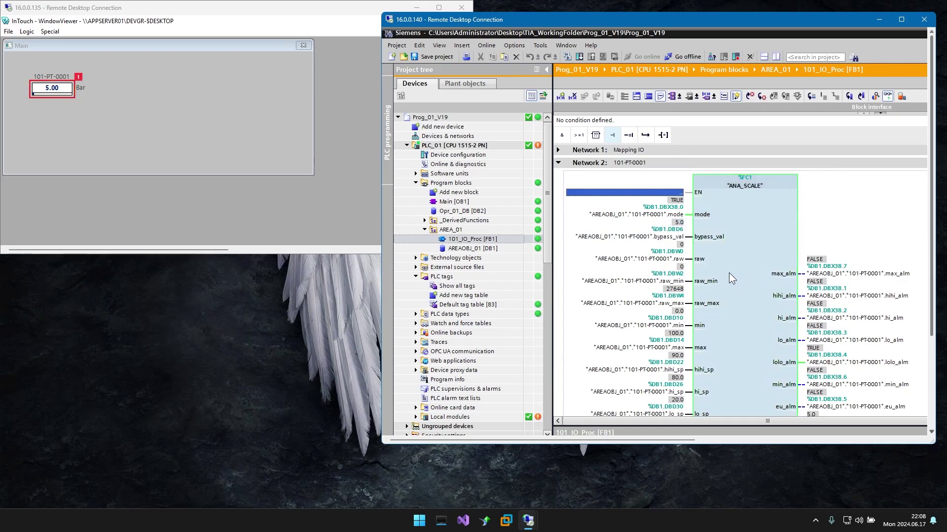
{"action": "double_click", "coordinate": [680, 224]}
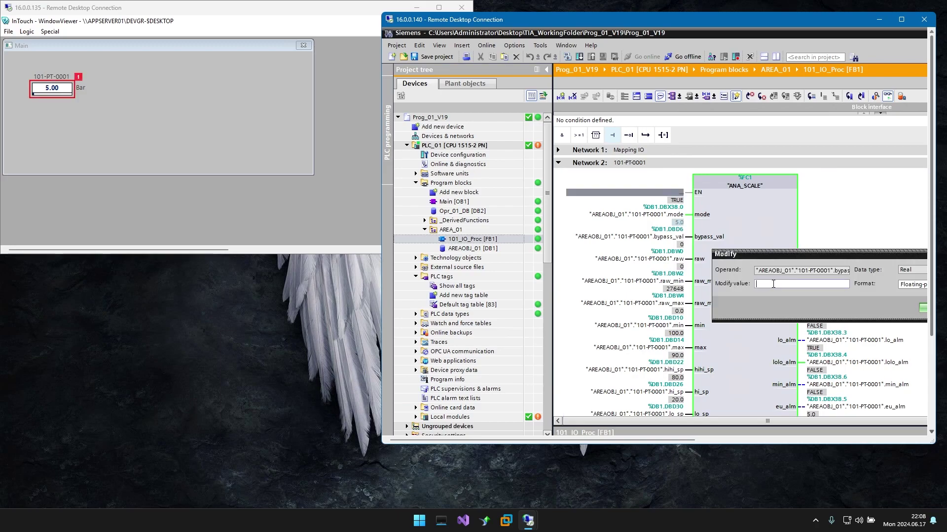
{"action": "type", "text": "25"}
{"action": "key", "text": "Return"}
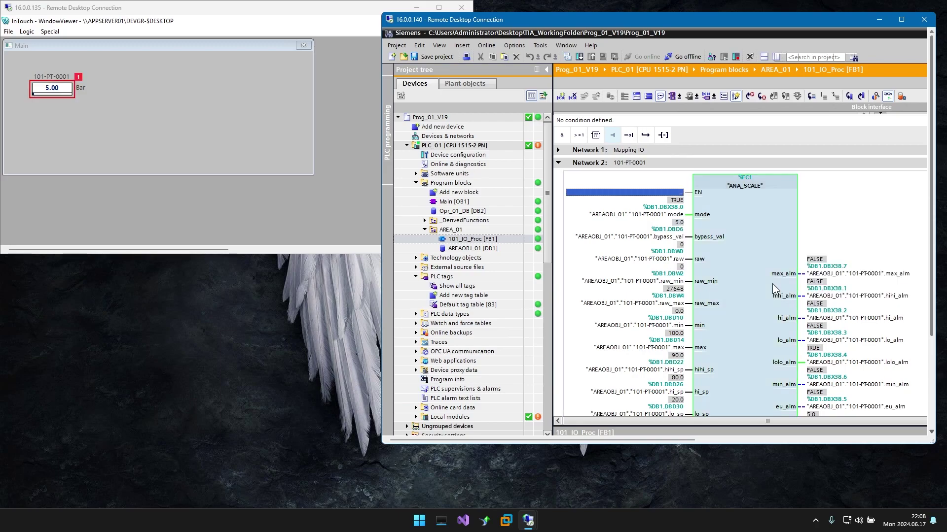